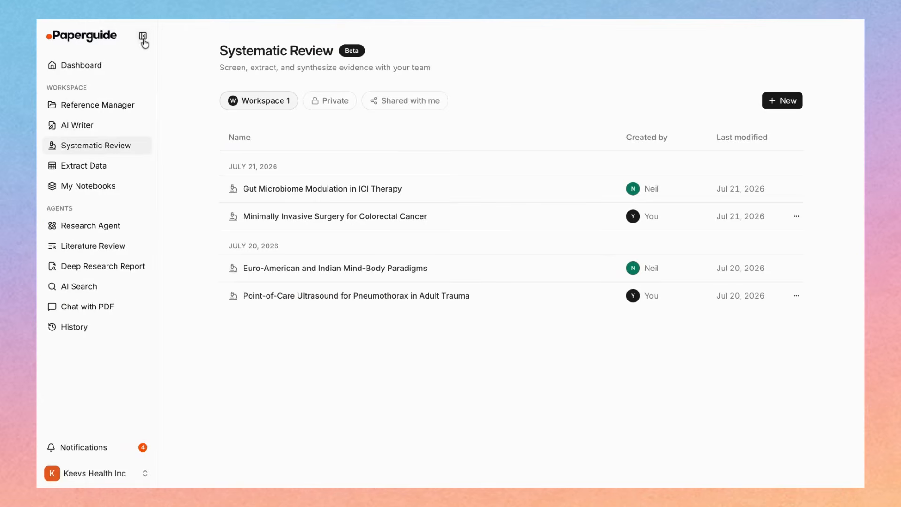
Create a new systematic review asking the minimum exercise intensity for muscle growth in males aged 25 to 30 consuming 1 gram protein per kilogram daily
{"action": "left_click", "coordinate": [143, 37]}
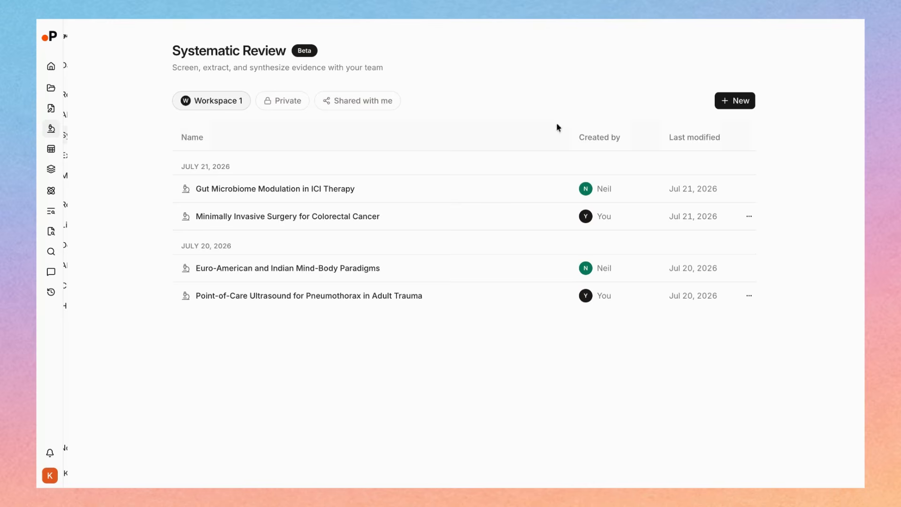
{"action": "left_click", "coordinate": [747, 97]}
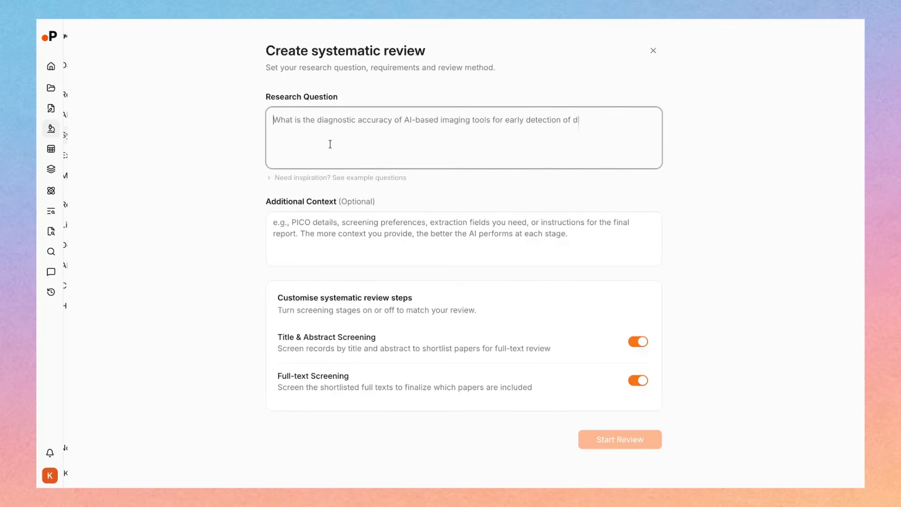
{"action": "type", "text": "What is the minimum exercise intensity required to promote muscle growth in males aged 25 to 30 consuming 1 gram of protein per kilogram of body weight daily?"}
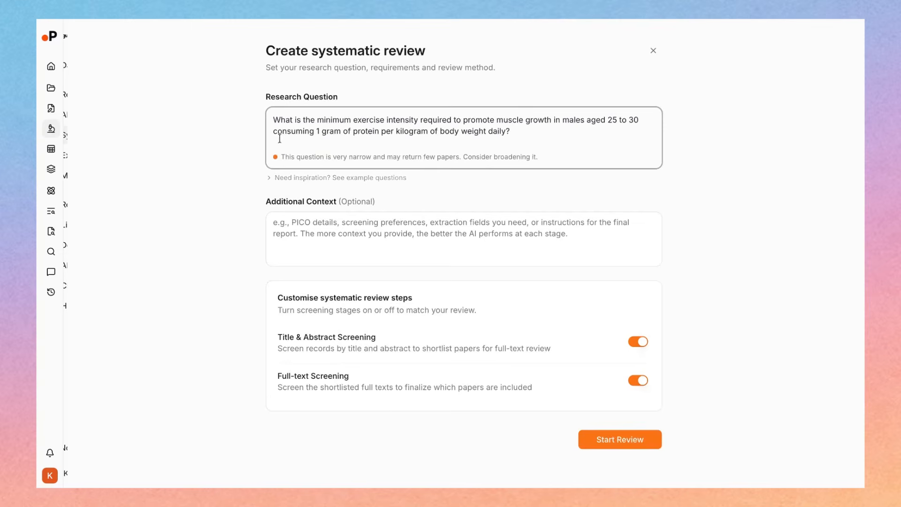
{"action": "left_click_drag", "start_coordinate": [312, 156], "coordinate": [453, 156]}
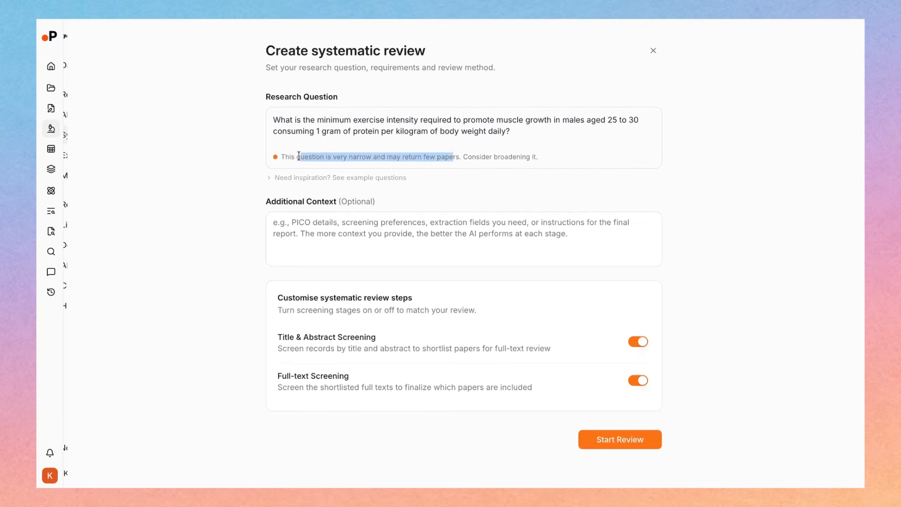
{"action": "left_click", "coordinate": [451, 155]}
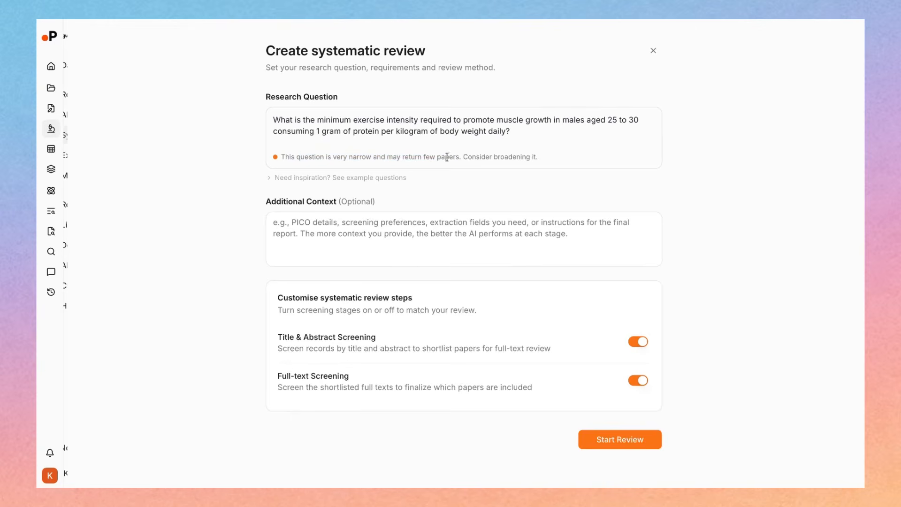
Start the review with Title & Abstract Screening and Full-text Screening both enabled and no additional context
{"action": "left_click", "coordinate": [439, 243]}
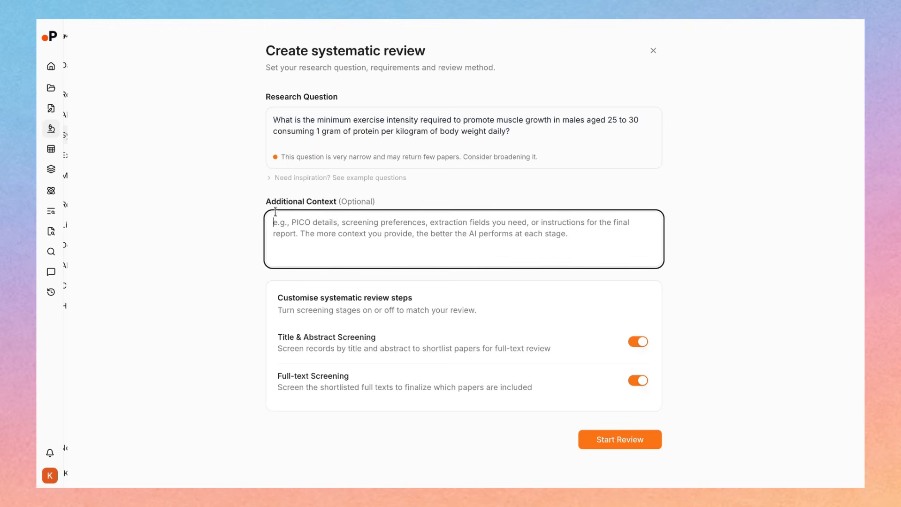
{"action": "left_click", "coordinate": [255, 221]}
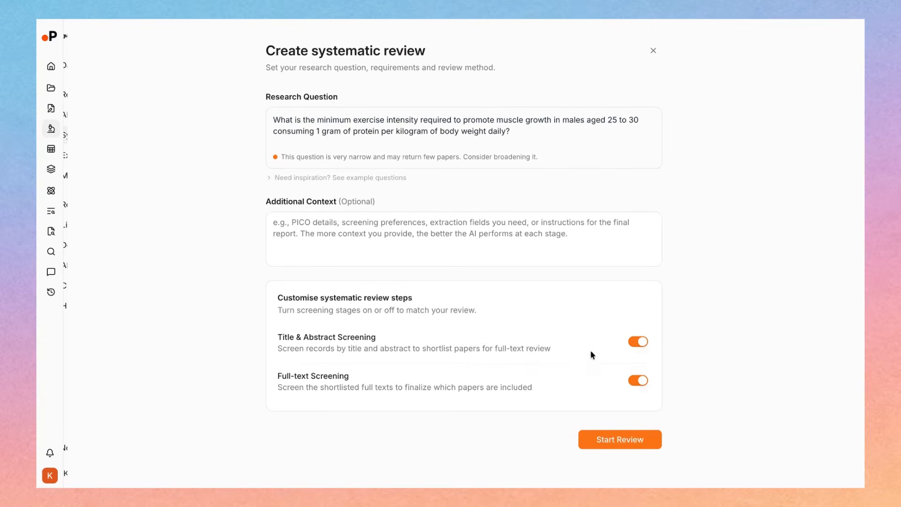
{"action": "left_click", "coordinate": [640, 344]}
{"action": "left_click", "coordinate": [641, 344]}
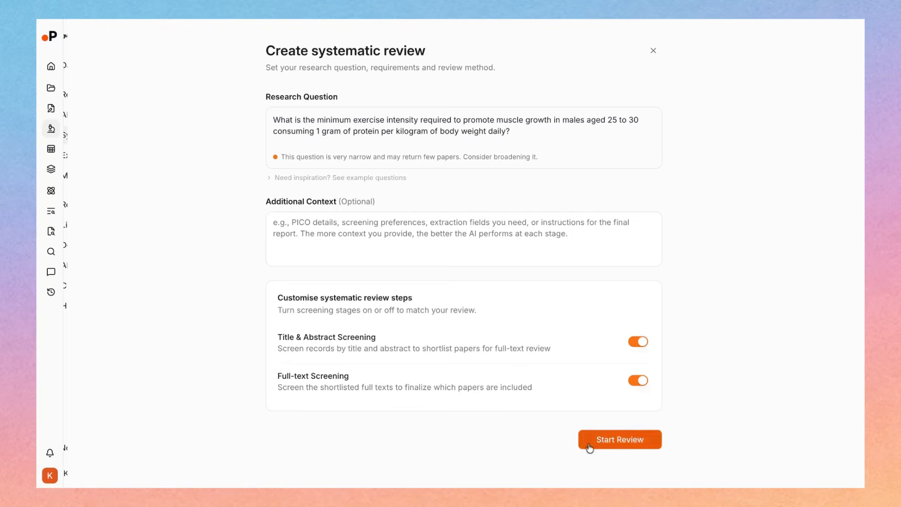
{"action": "left_click", "coordinate": [611, 441]}
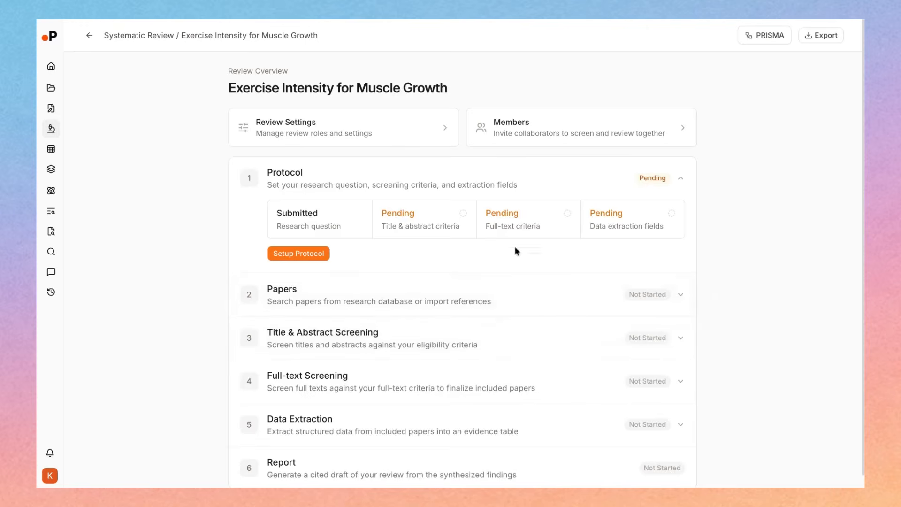
Examine the review overview's six stages and the verifier roles in the review settings
{"action": "scroll", "coordinate": [596, 254], "scroll_direction": "down", "scroll_amount": 1}
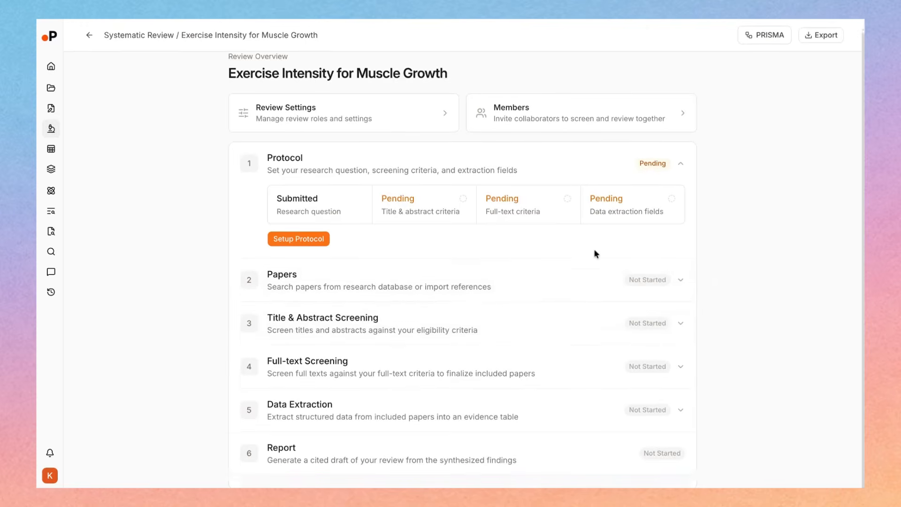
{"action": "scroll", "coordinate": [596, 254], "scroll_direction": "up", "scroll_amount": 1}
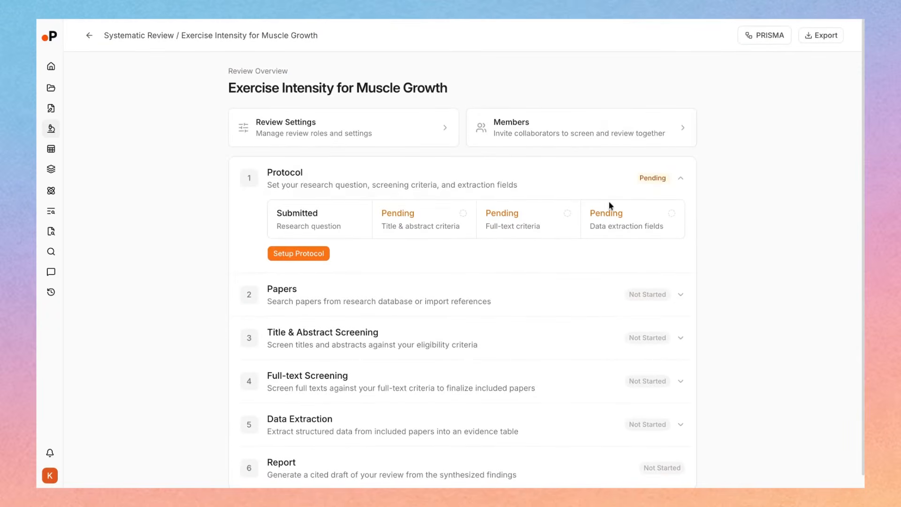
{"action": "scroll", "coordinate": [341, 321], "scroll_direction": "down", "scroll_amount": 1}
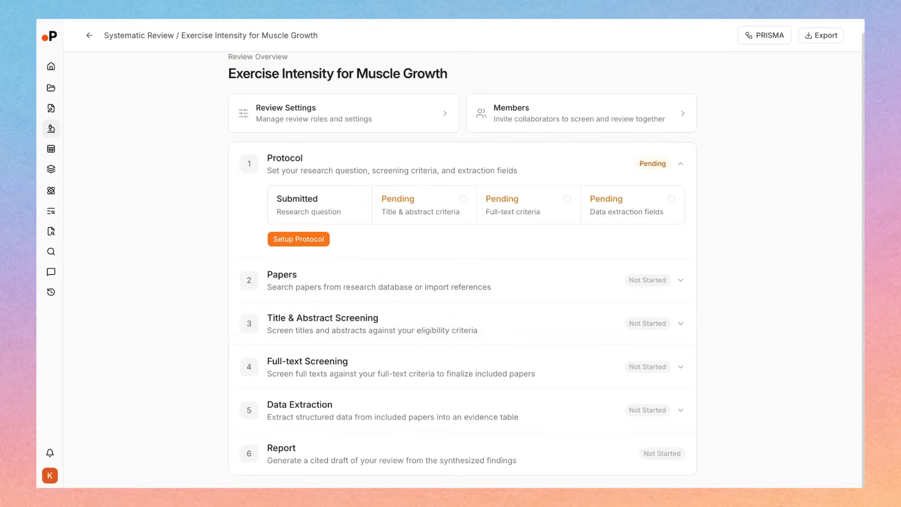
{"action": "scroll", "coordinate": [173, 232], "scroll_direction": "up", "scroll_amount": 1}
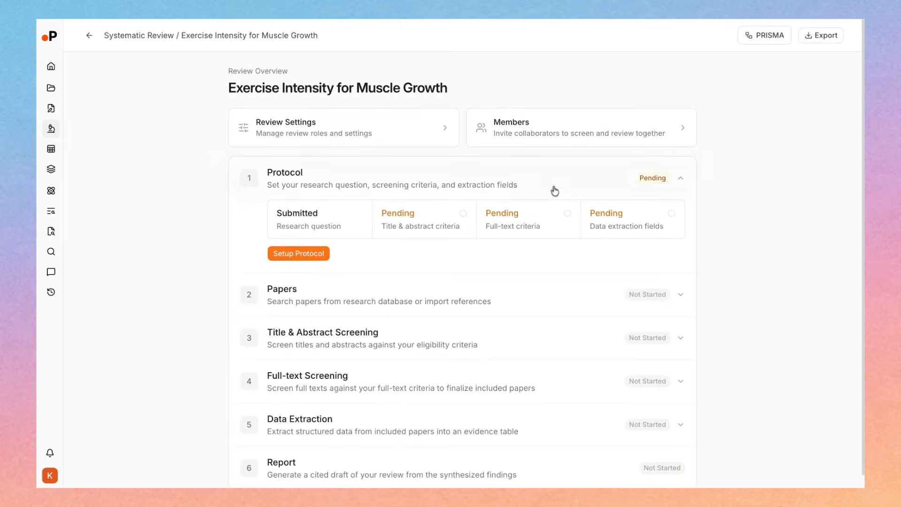
{"action": "left_click", "coordinate": [423, 132]}
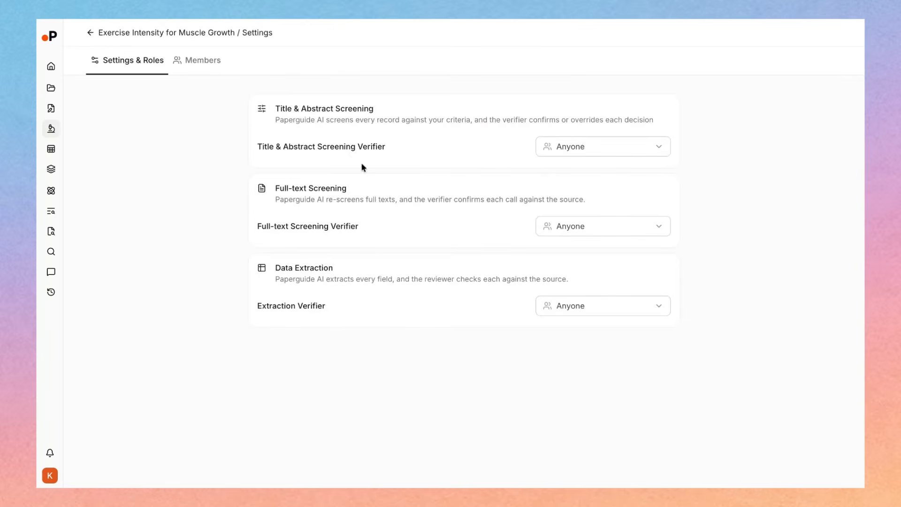
{"action": "left_click", "coordinate": [127, 32]}
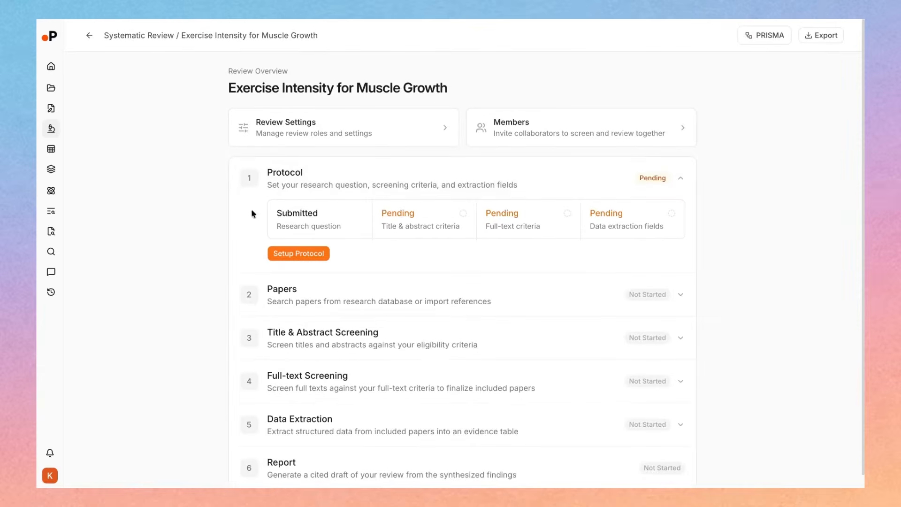
{"action": "scroll", "coordinate": [310, 225], "scroll_direction": "down", "scroll_amount": 1}
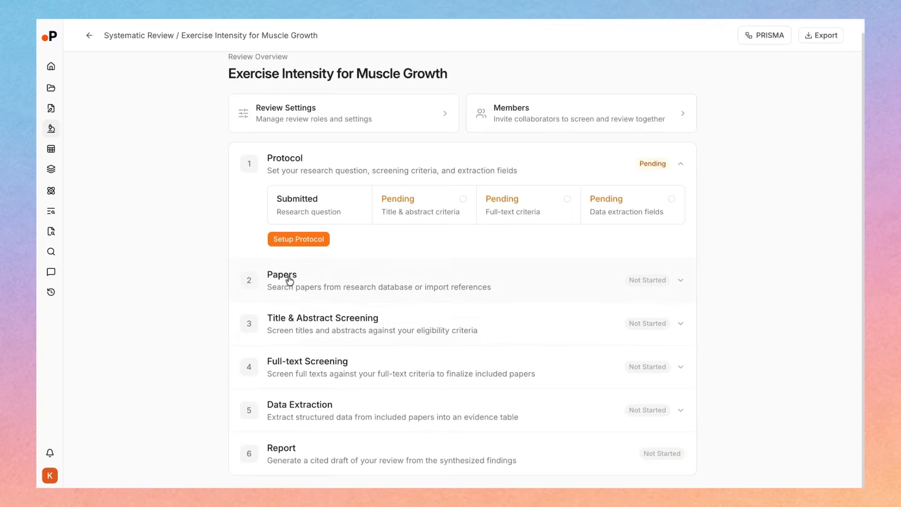
{"action": "scroll", "coordinate": [287, 291], "scroll_direction": "down", "scroll_amount": 1}
{"action": "scroll", "coordinate": [286, 291], "scroll_direction": "up", "scroll_amount": 1}
{"action": "scroll", "coordinate": [696, 190], "scroll_direction": "up", "scroll_amount": 1}
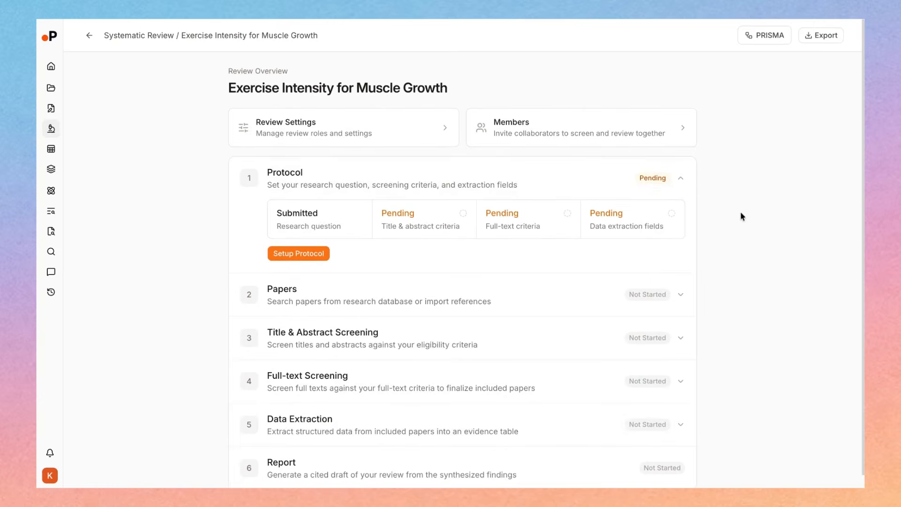
Check the access levels offered for inviting members and the people available as Title & Abstract Screening Verifier
{"action": "left_click", "coordinate": [567, 127]}
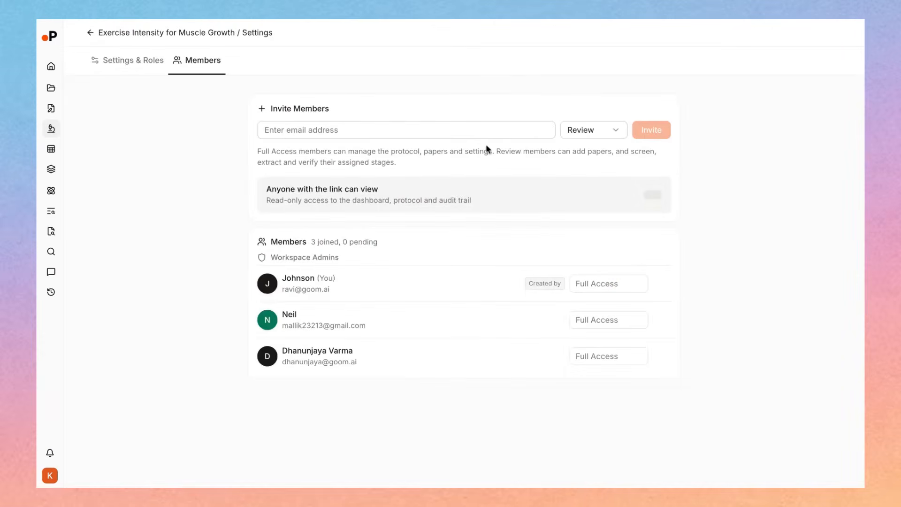
{"action": "left_click", "coordinate": [567, 136]}
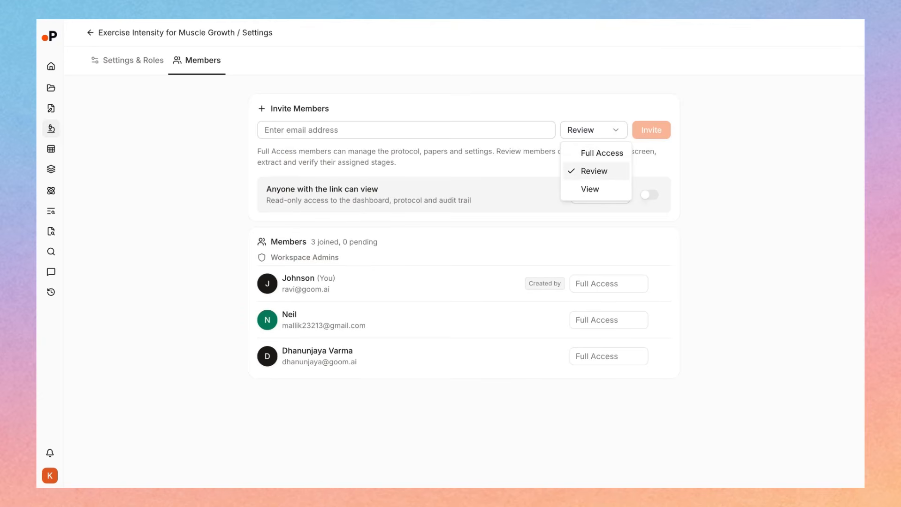
{"action": "key", "text": "Escape"}
{"action": "left_click", "coordinate": [149, 67]}
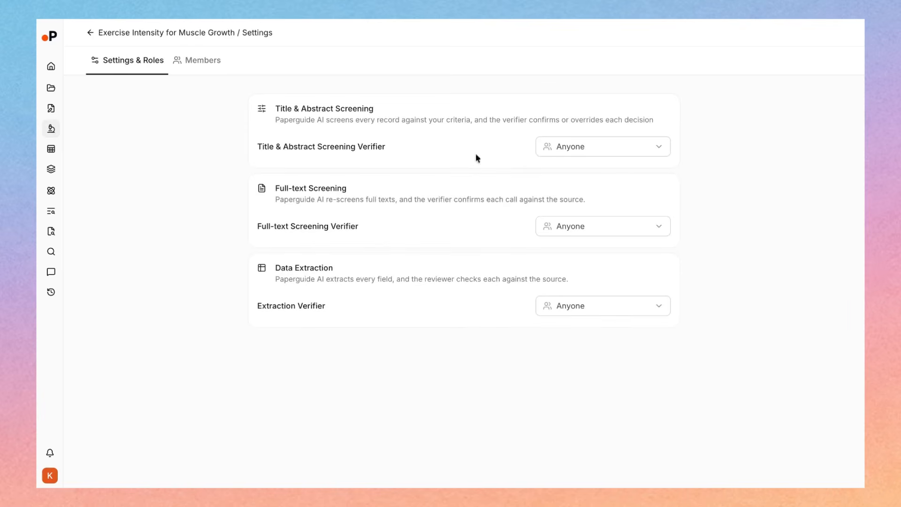
{"action": "left_click", "coordinate": [576, 155]}
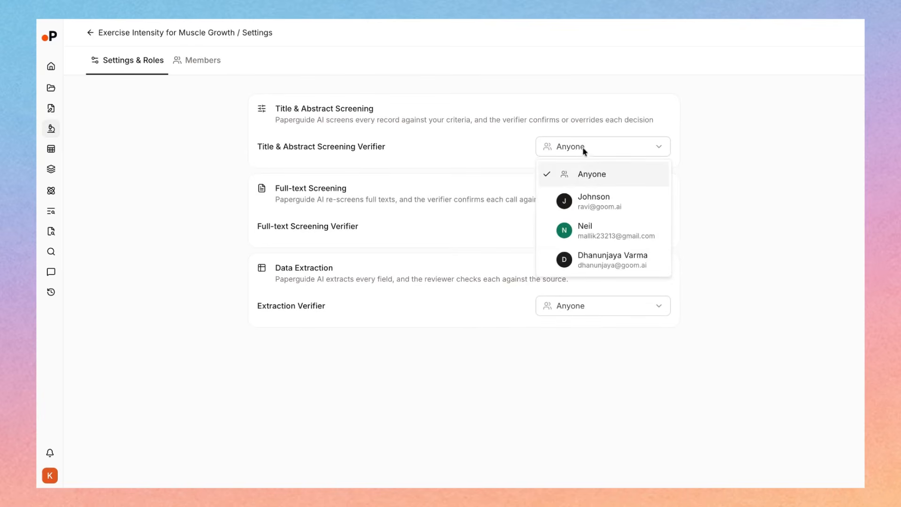
{"action": "left_click", "coordinate": [585, 148]}
{"action": "left_click", "coordinate": [734, 127]}
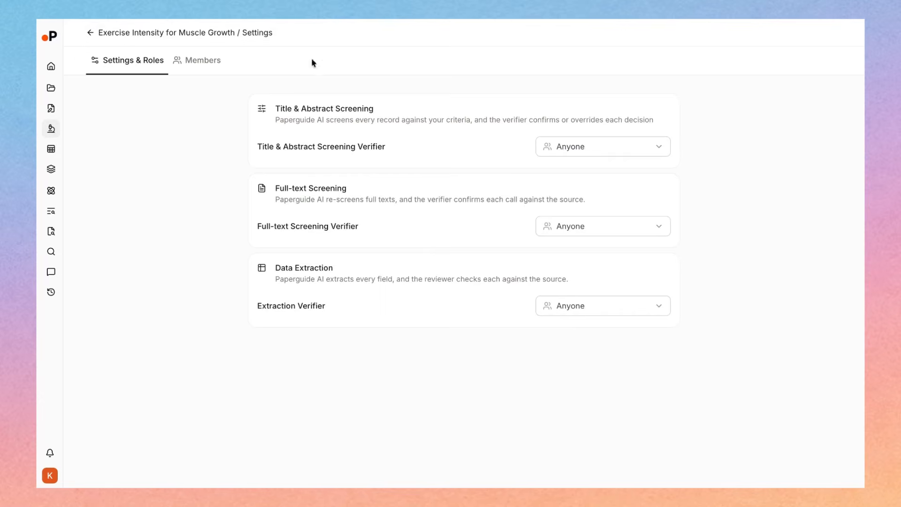
{"action": "left_click", "coordinate": [222, 62]}
{"action": "left_click", "coordinate": [587, 134]}
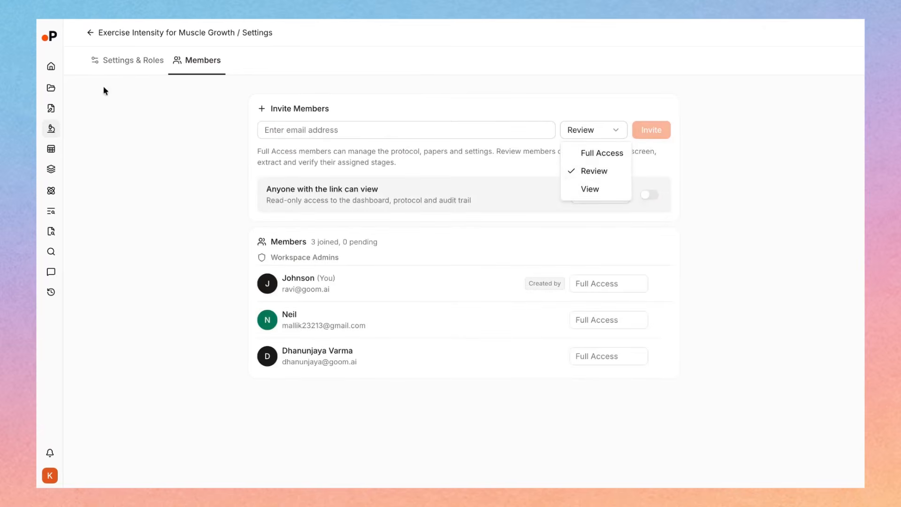
Assign the member who created the review as Title & Abstract Screening Verifier and return to the review overview
{"action": "left_click", "coordinate": [124, 61]}
{"action": "left_click", "coordinate": [113, 61]}
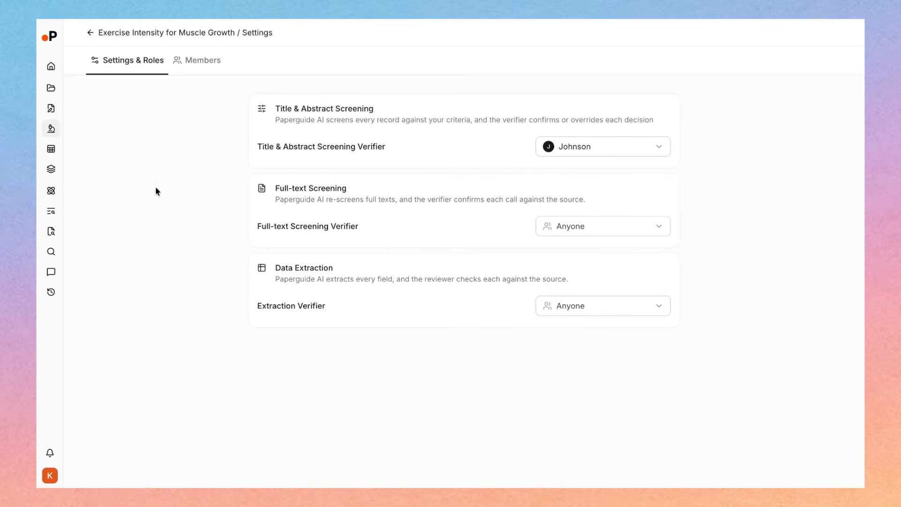
{"action": "left_click", "coordinate": [132, 42]}
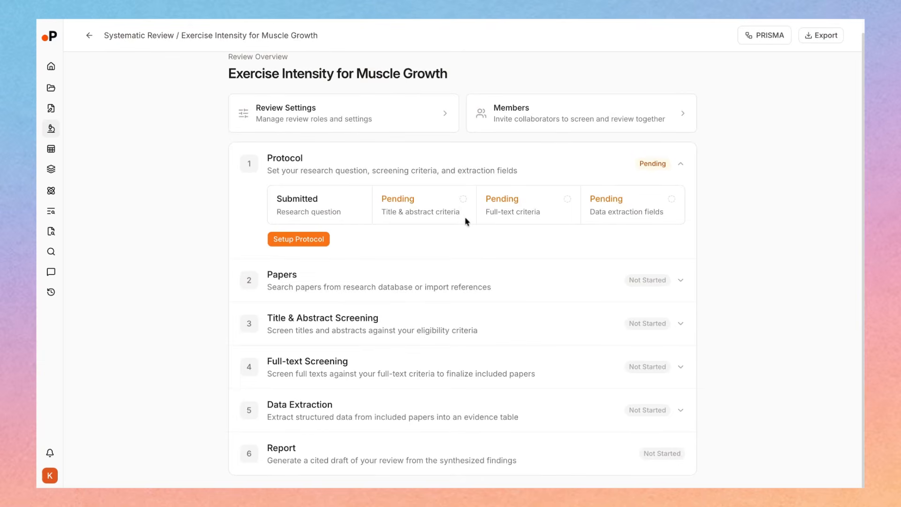
Open the protocol setup and look through the title and abstract criteria, full-text criteria and data extraction fields
{"action": "left_click", "coordinate": [302, 242]}
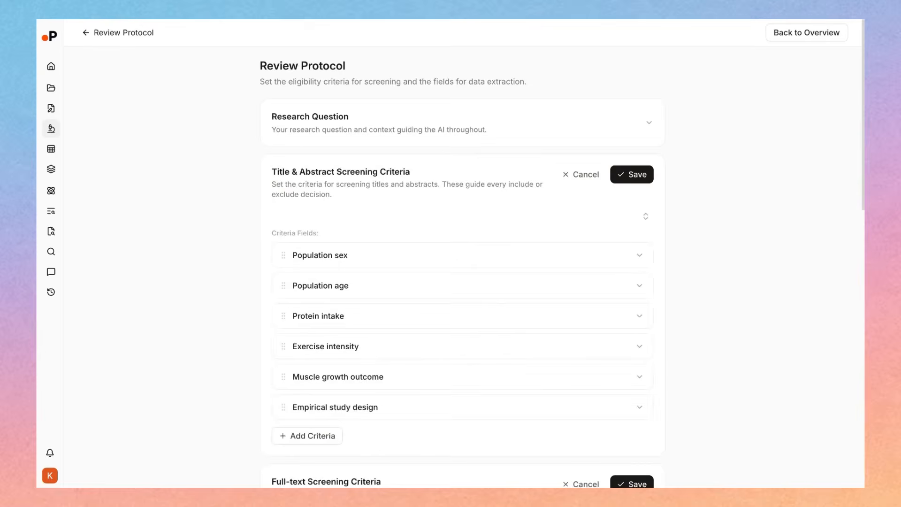
{"action": "scroll", "coordinate": [462, 267], "scroll_direction": "down", "scroll_amount": 1}
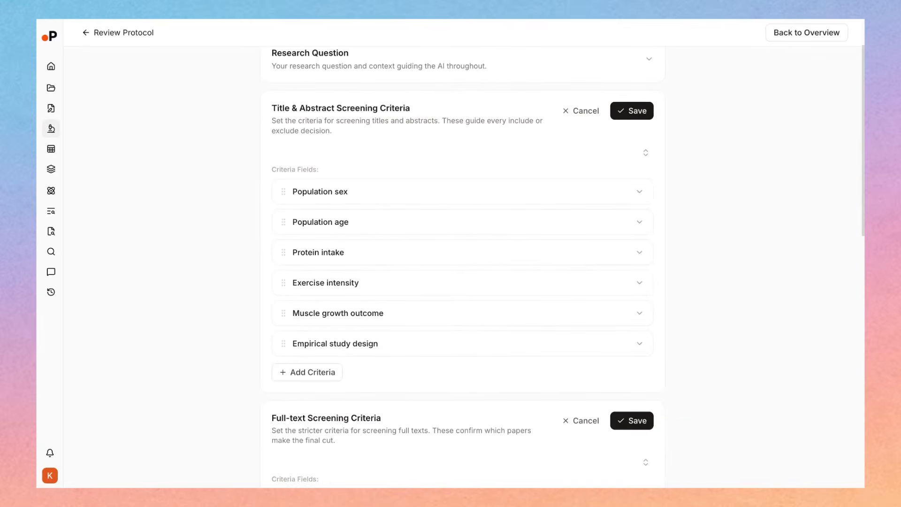
{"action": "scroll", "coordinate": [459, 251], "scroll_direction": "down", "scroll_amount": 5}
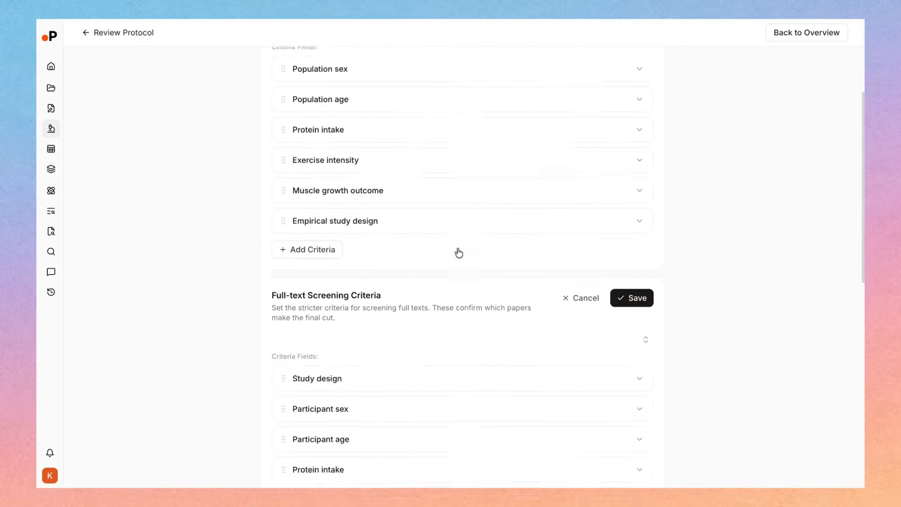
{"action": "scroll", "coordinate": [459, 253], "scroll_direction": "down", "scroll_amount": 5}
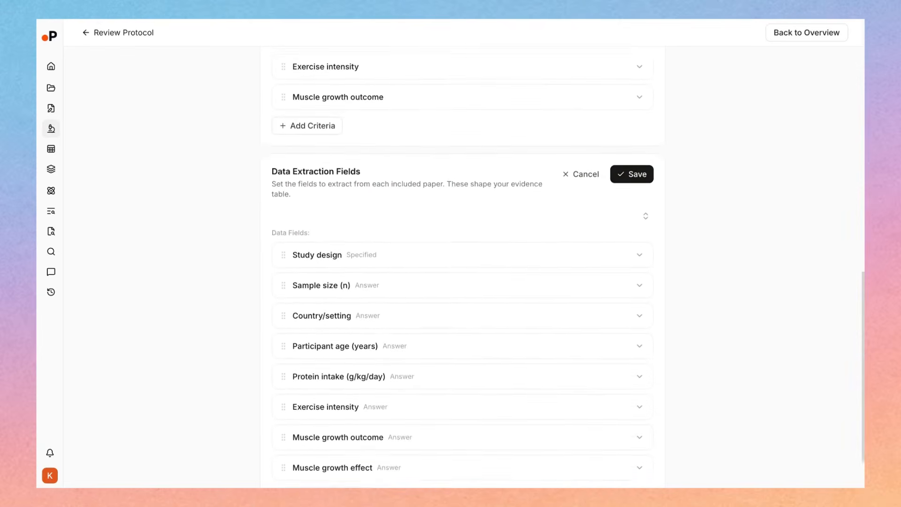
{"action": "scroll", "coordinate": [459, 252], "scroll_direction": "up", "scroll_amount": 6}
{"action": "scroll", "coordinate": [463, 267], "scroll_direction": "up", "scroll_amount": 1}
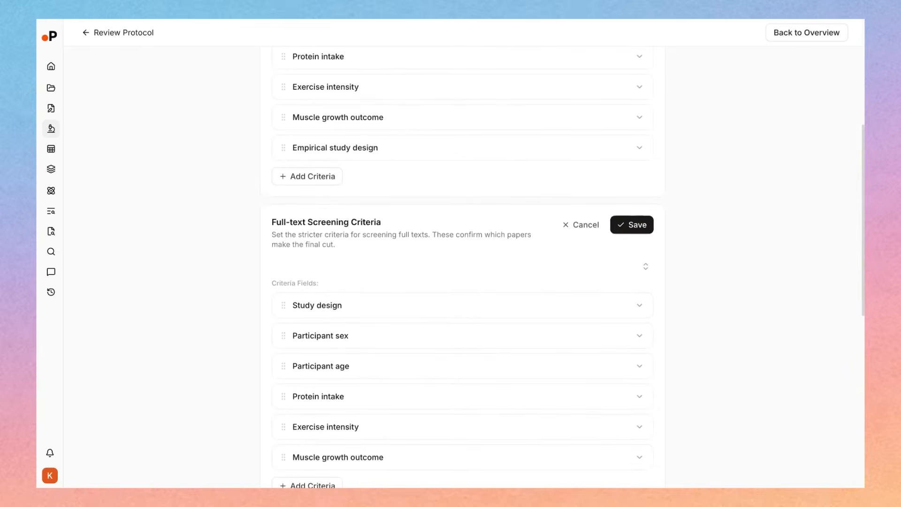
{"action": "scroll", "coordinate": [463, 267], "scroll_direction": "up", "scroll_amount": 4}
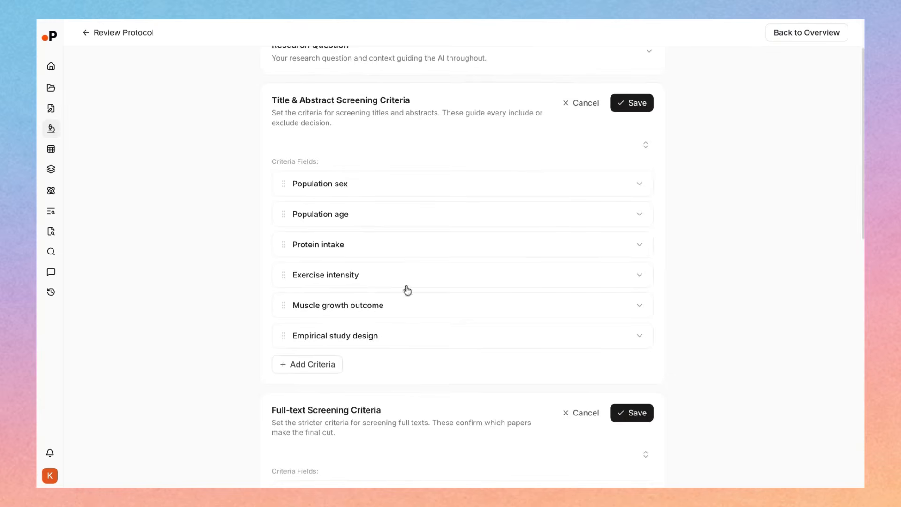
{"action": "left_click", "coordinate": [322, 366]}
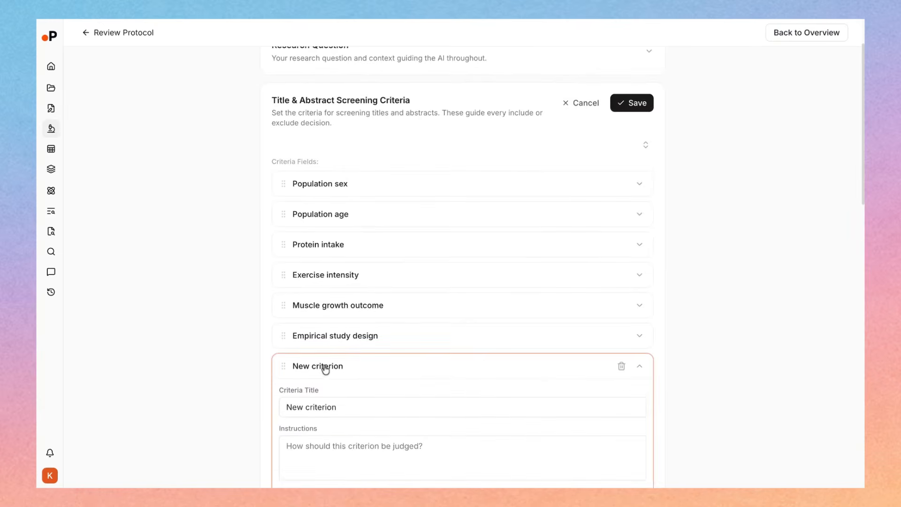
{"action": "left_click", "coordinate": [622, 367]}
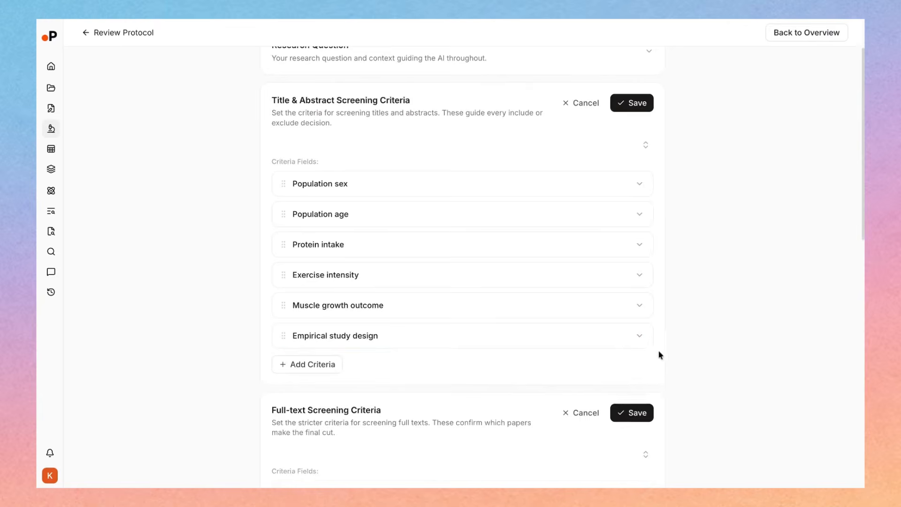
Expand the Population sex criterion under title and abstract screening to read its instructions and its include and exclude conditions
{"action": "scroll", "coordinate": [658, 350], "scroll_direction": "down", "scroll_amount": 1}
{"action": "scroll", "coordinate": [660, 356], "scroll_direction": "up", "scroll_amount": 1}
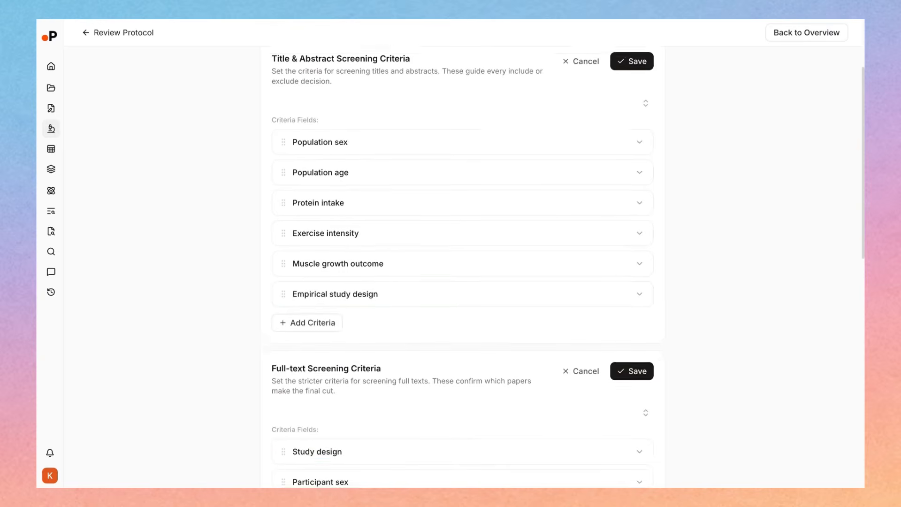
{"action": "scroll", "coordinate": [639, 159], "scroll_direction": "down", "scroll_amount": 1}
{"action": "left_click", "coordinate": [639, 151]}
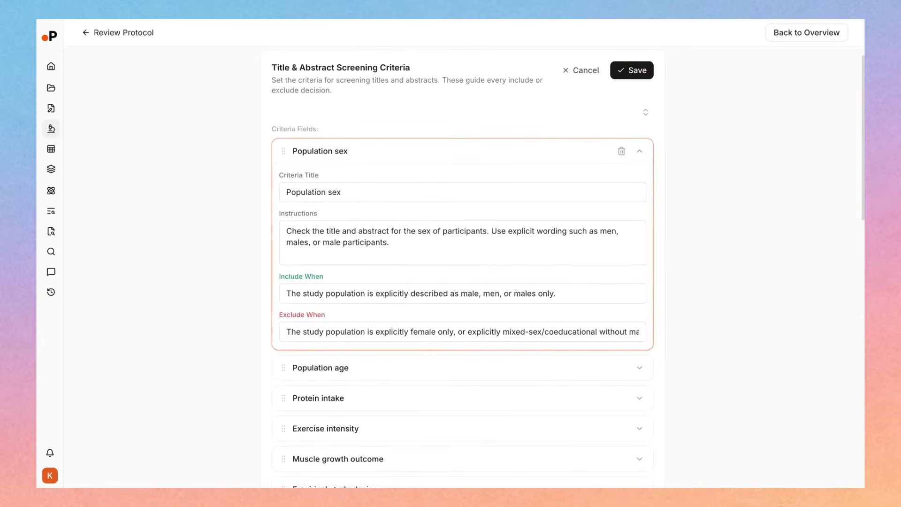
Inspect the title, instructions, include and exclude conditions of the Population sex criterion, and collapse it
{"action": "scroll", "coordinate": [509, 257], "scroll_direction": "down", "scroll_amount": 1}
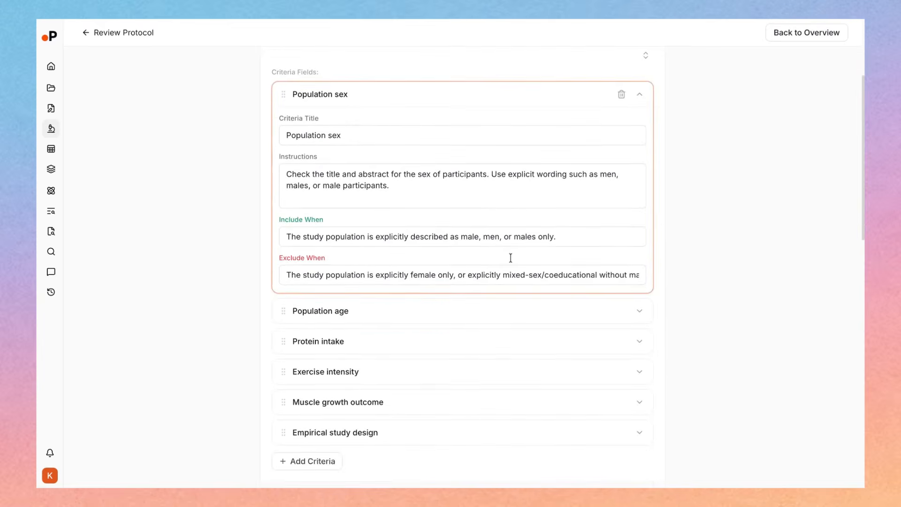
{"action": "left_click", "coordinate": [376, 143]}
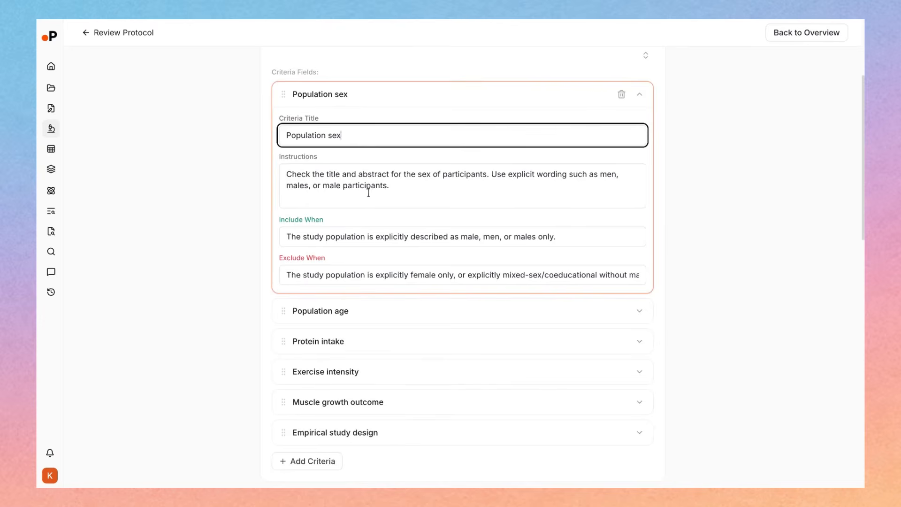
{"action": "double_click", "coordinate": [322, 136]}
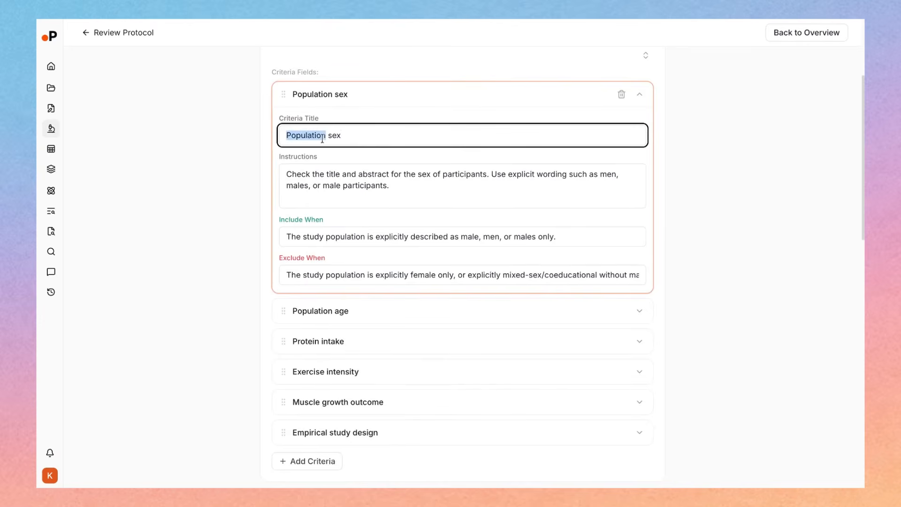
{"action": "left_click", "coordinate": [355, 187]}
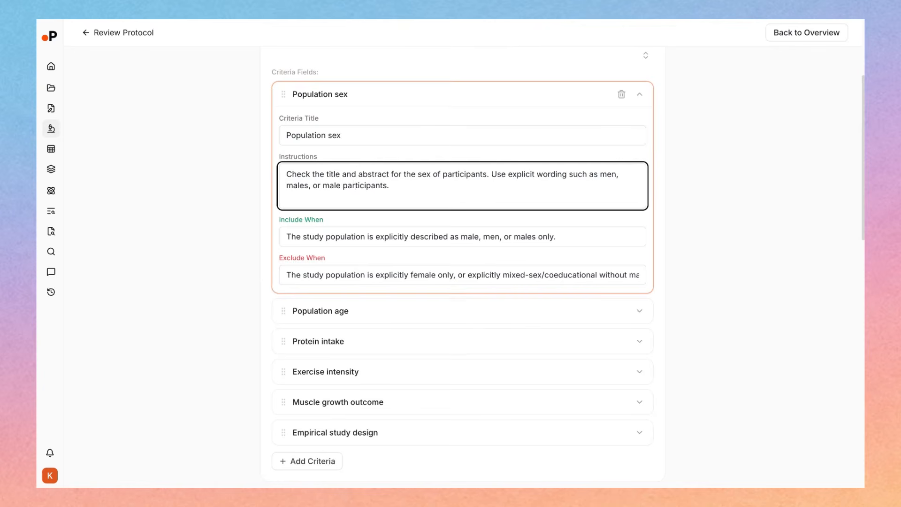
{"action": "left_click", "coordinate": [427, 243]}
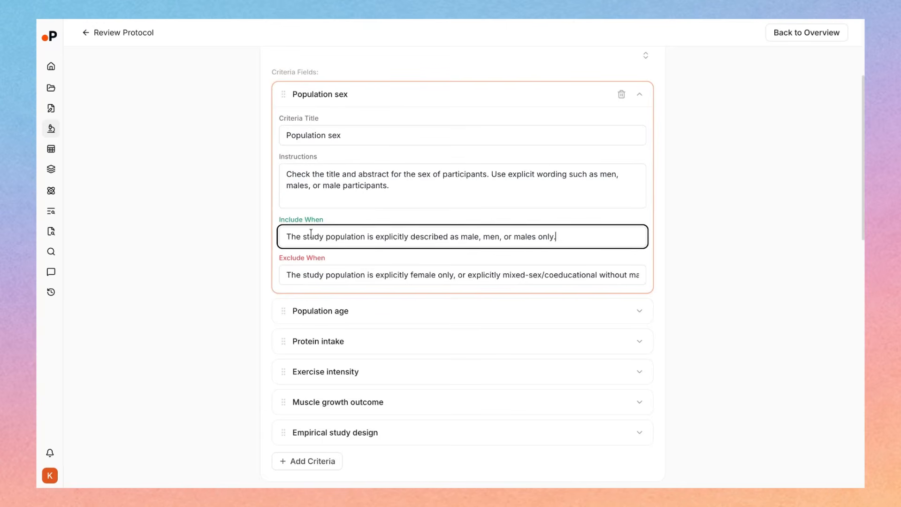
{"action": "left_click", "coordinate": [323, 275]}
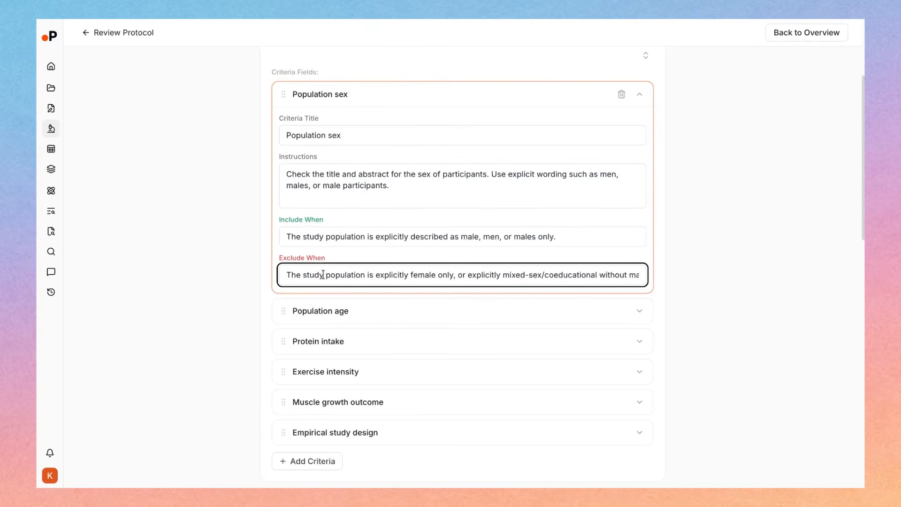
{"action": "left_click", "coordinate": [641, 94]}
Try reordering the full-text screening criteria by swapping Participant sex and Study design, and restore their order
{"action": "scroll", "coordinate": [436, 139], "scroll_direction": "up", "scroll_amount": 1}
{"action": "scroll", "coordinate": [457, 208], "scroll_direction": "down", "scroll_amount": 5}
{"action": "scroll", "coordinate": [458, 208], "scroll_direction": "down", "scroll_amount": 2}
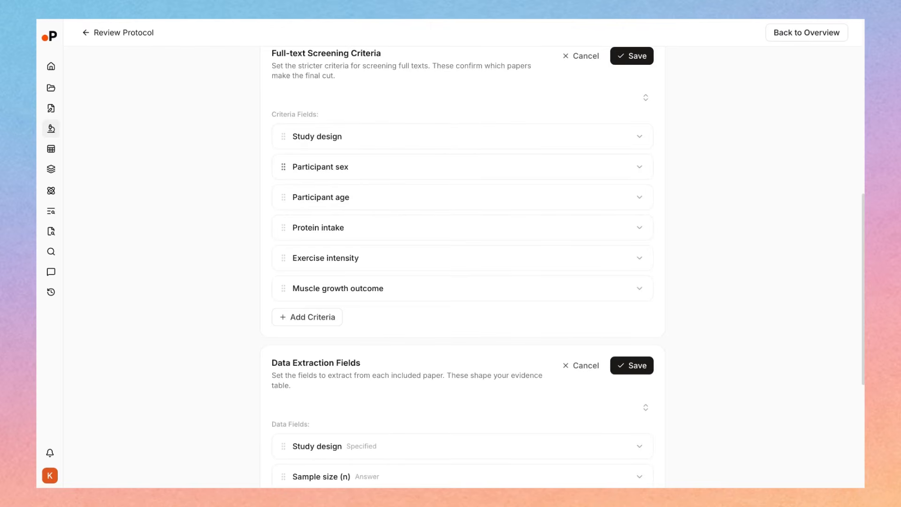
{"action": "left_click_drag", "start_coordinate": [283, 167], "coordinate": [283, 132]}
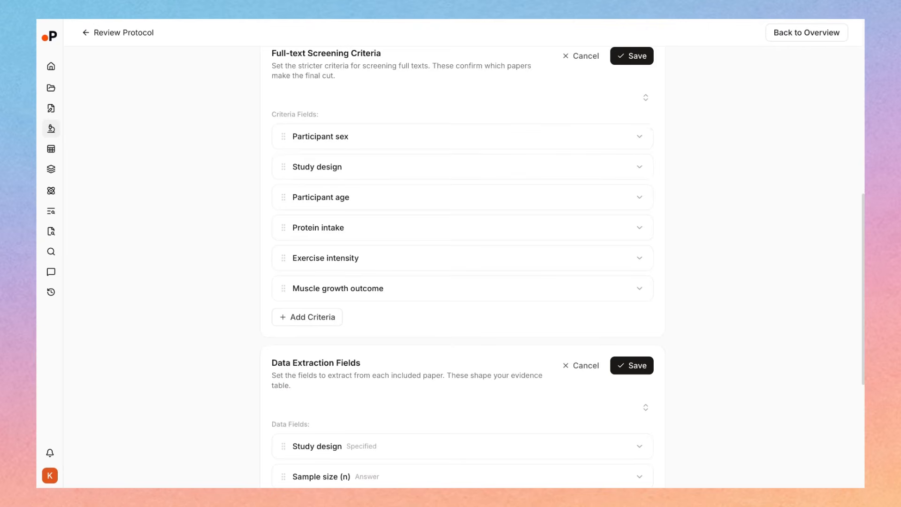
{"action": "left_click_drag", "start_coordinate": [286, 165], "coordinate": [286, 130]}
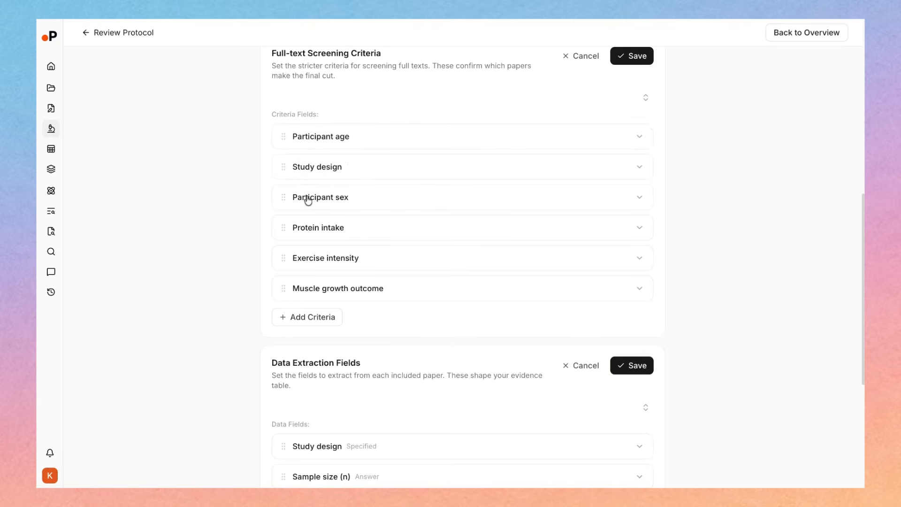
Expand the Study design data extraction field and examine its title, instructions, output structure and possible answers
{"action": "scroll", "coordinate": [307, 200], "scroll_direction": "down", "scroll_amount": 3}
{"action": "scroll", "coordinate": [309, 201], "scroll_direction": "down", "scroll_amount": 3}
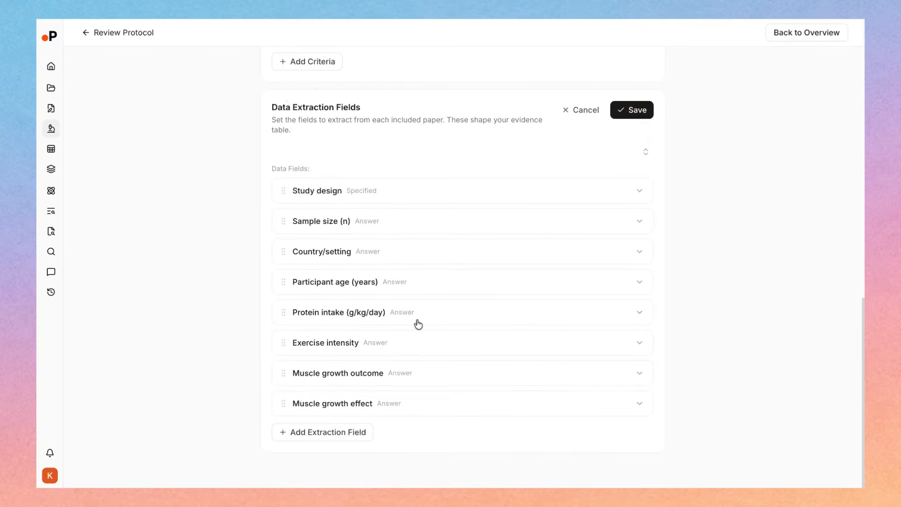
{"action": "left_click", "coordinate": [451, 201]}
{"action": "scroll", "coordinate": [452, 200], "scroll_direction": "down", "scroll_amount": 2}
{"action": "double_click", "coordinate": [334, 118]}
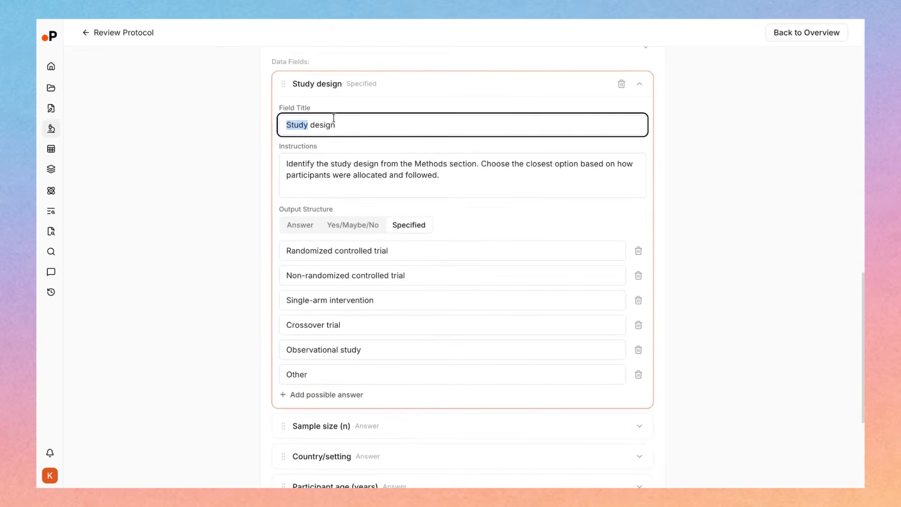
{"action": "double_click", "coordinate": [370, 175]}
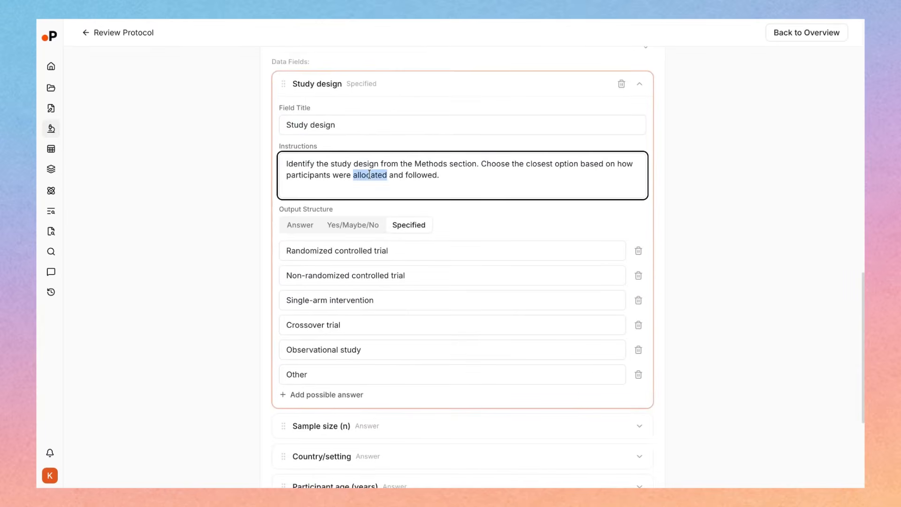
{"action": "left_click", "coordinate": [441, 185]}
{"action": "scroll", "coordinate": [424, 229], "scroll_direction": "down", "scroll_amount": 2}
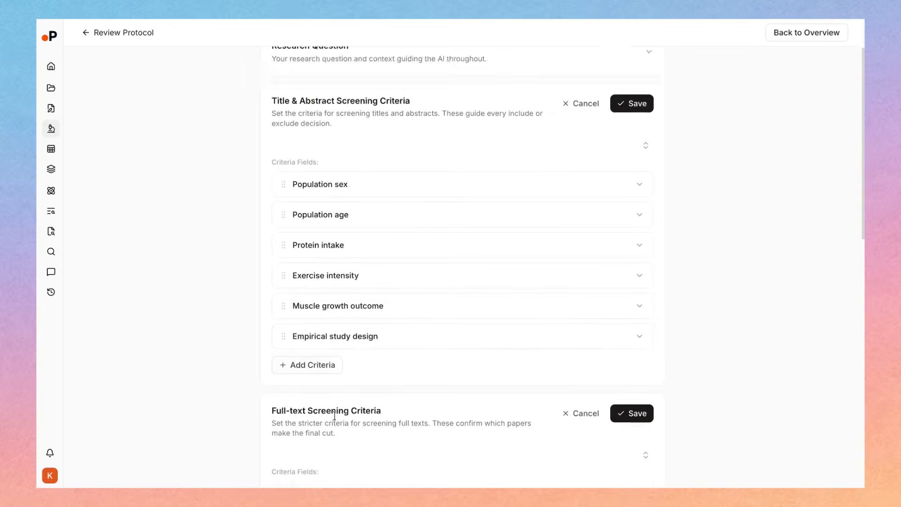
Save the title and abstract screening criteria, the full-text screening criteria and the data extraction fields
{"action": "scroll", "coordinate": [584, 279], "scroll_direction": "down", "scroll_amount": 1}
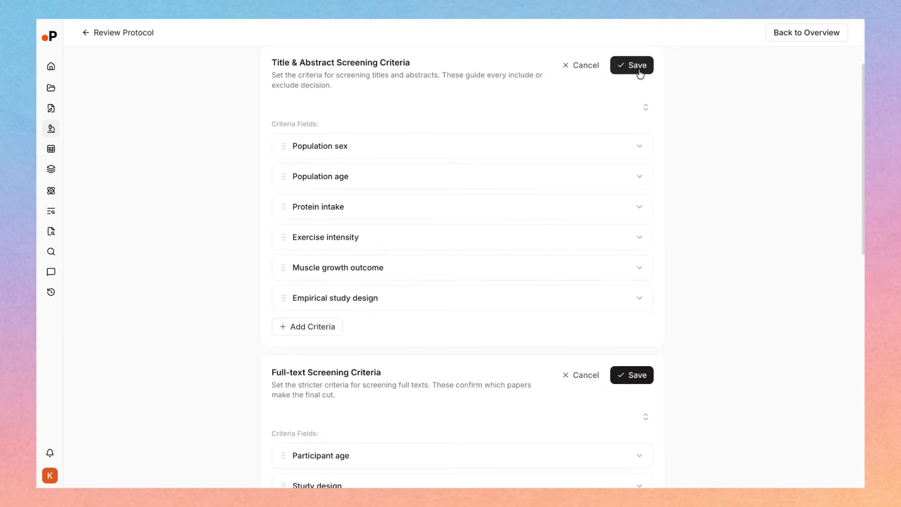
{"action": "scroll", "coordinate": [636, 76], "scroll_direction": "up", "scroll_amount": 2}
{"action": "left_click", "coordinate": [633, 128]}
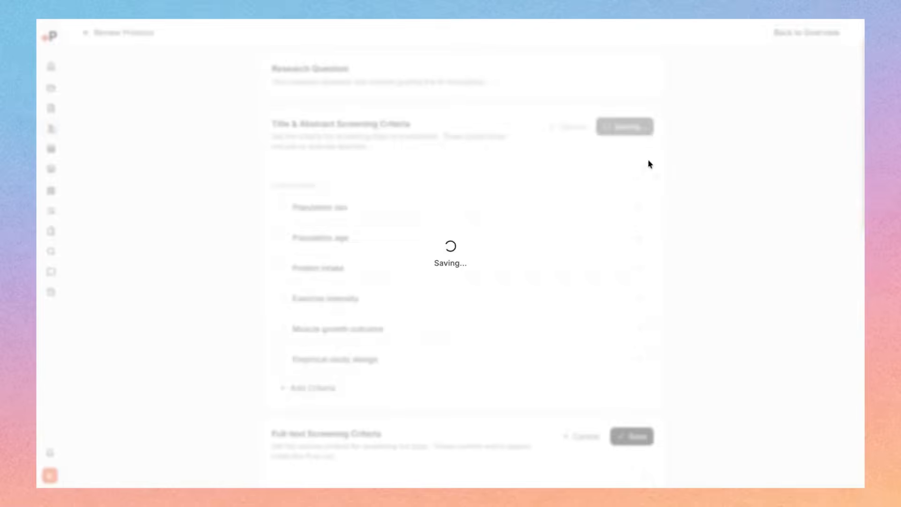
{"action": "left_click", "coordinate": [638, 407]}
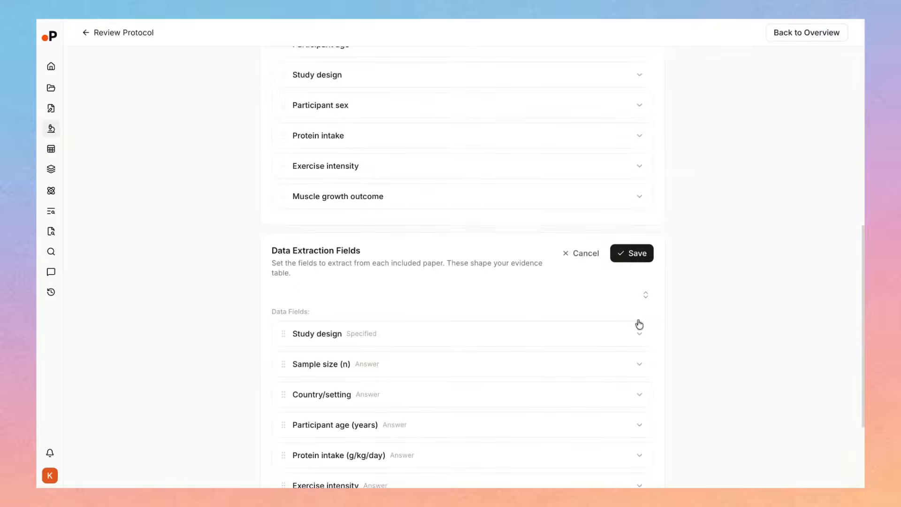
{"action": "left_click", "coordinate": [642, 256]}
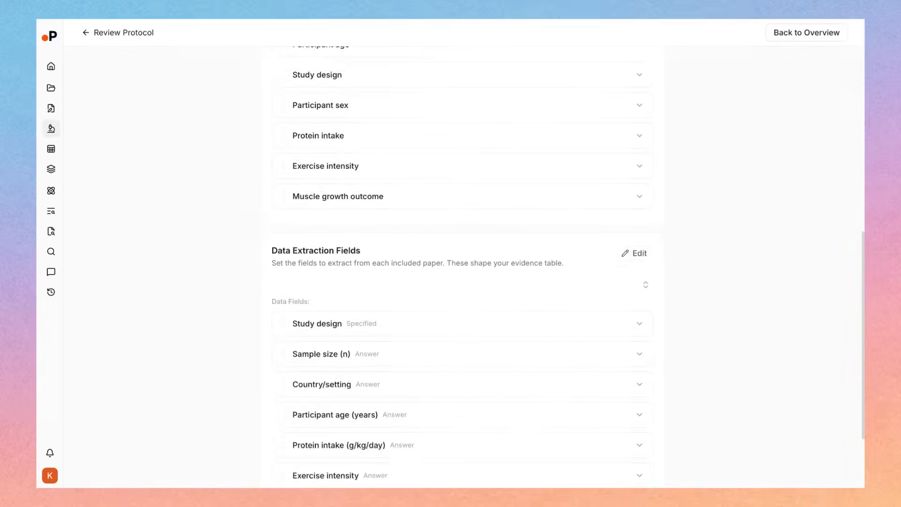
Check the saved title and abstract section of the protocol and return to the review overview
{"action": "scroll", "coordinate": [362, 186], "scroll_direction": "up", "scroll_amount": 12}
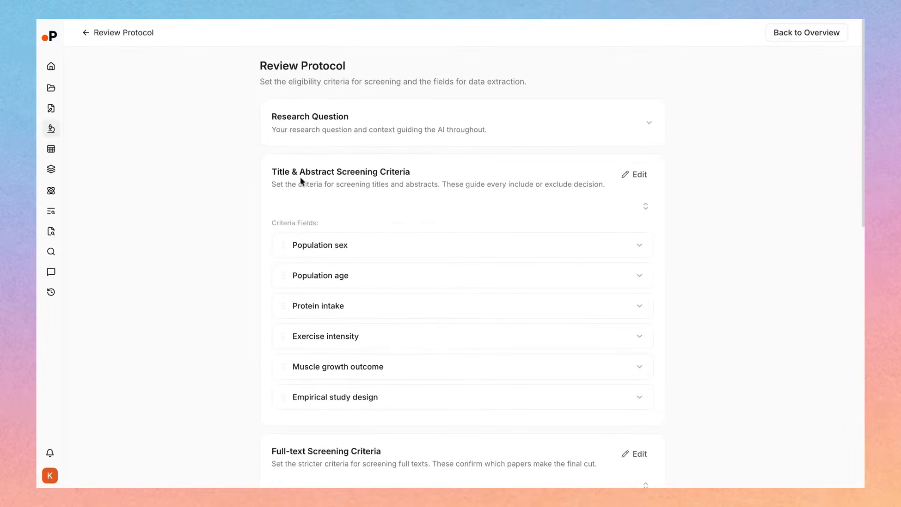
{"action": "left_click_drag", "start_coordinate": [299, 172], "coordinate": [414, 176]}
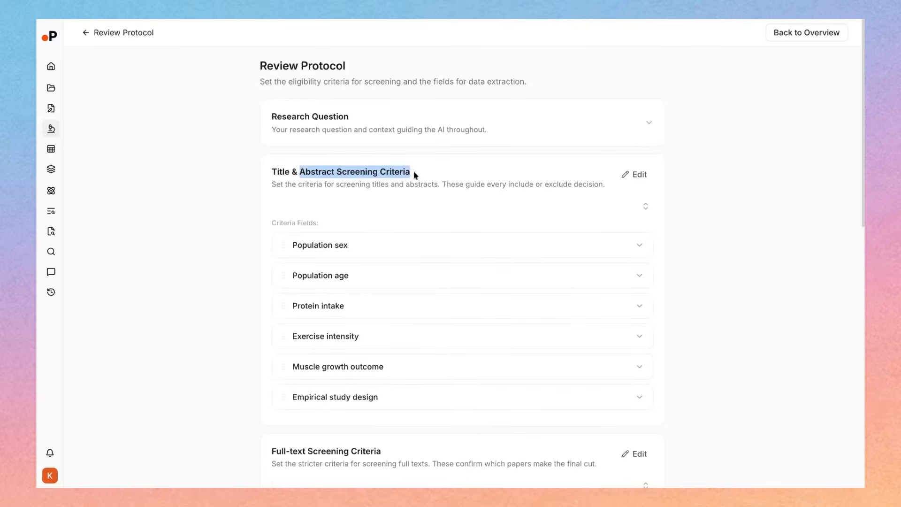
{"action": "left_click", "coordinate": [293, 65]}
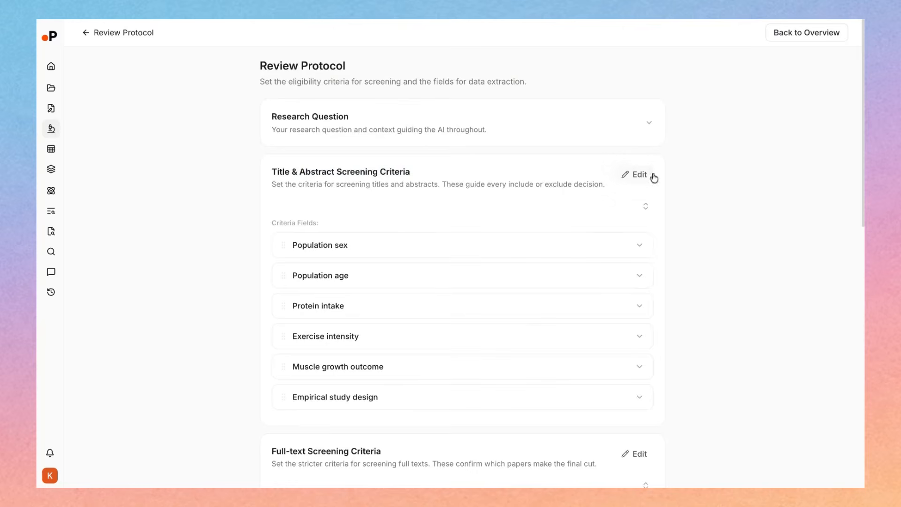
{"action": "left_click", "coordinate": [114, 38]}
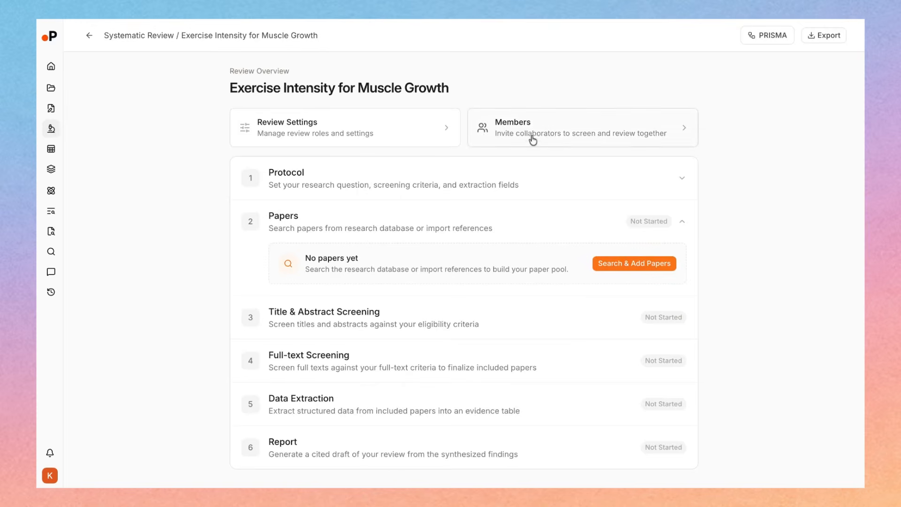
Open the paper search for the review and run an AI search with the five AI-generated research questions
{"action": "left_click", "coordinate": [606, 265]}
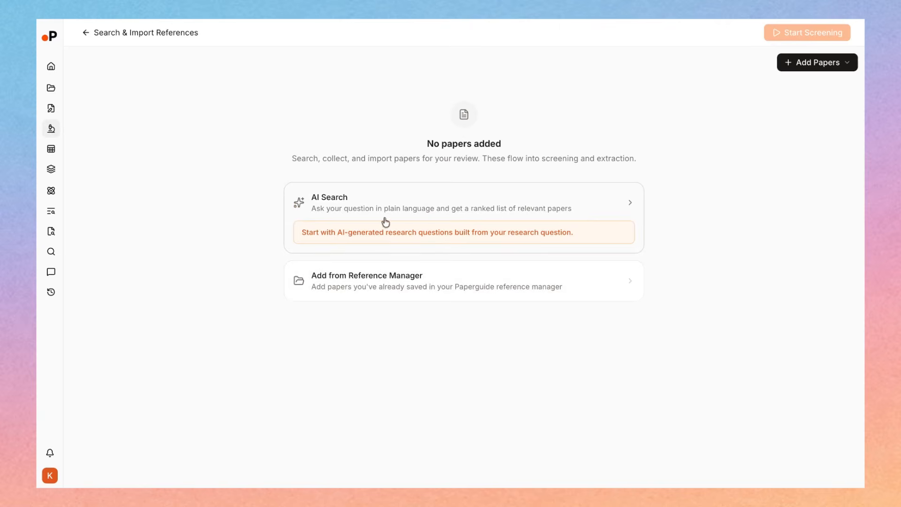
{"action": "left_click", "coordinate": [353, 238]}
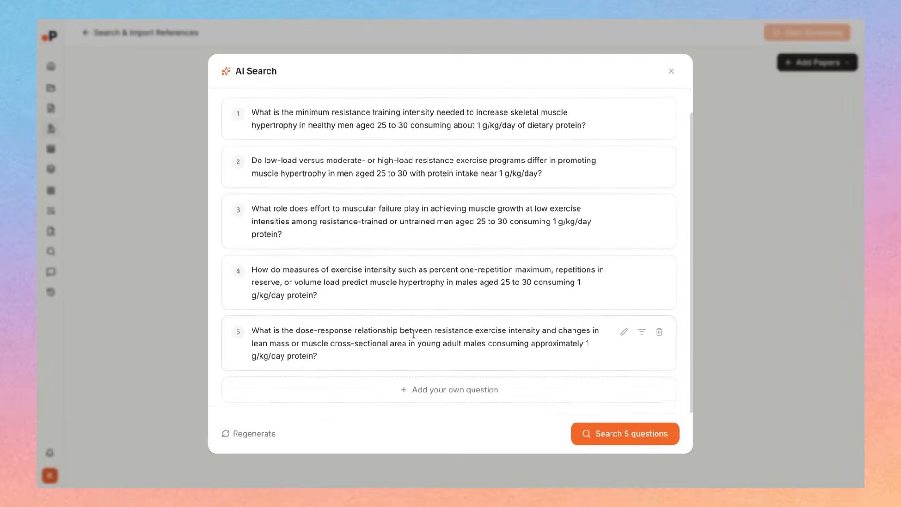
{"action": "left_click", "coordinate": [621, 435]}
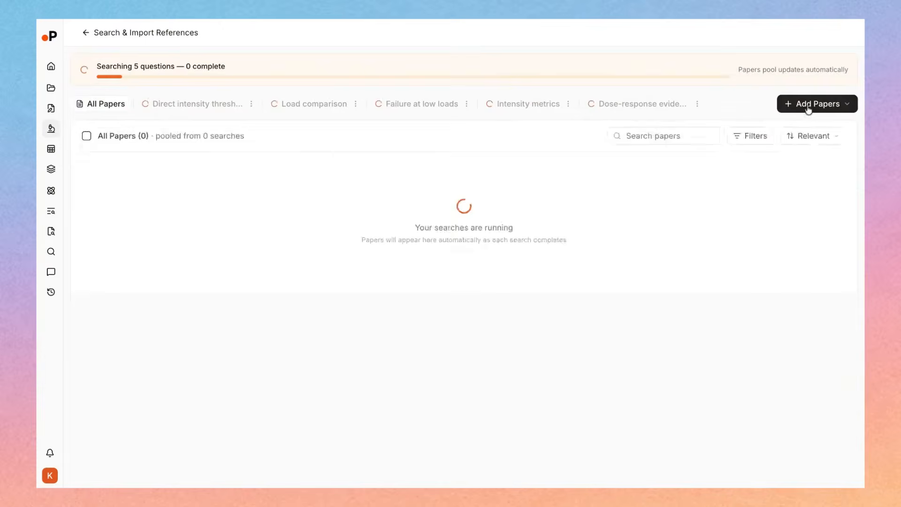
{"action": "left_click", "coordinate": [806, 105]}
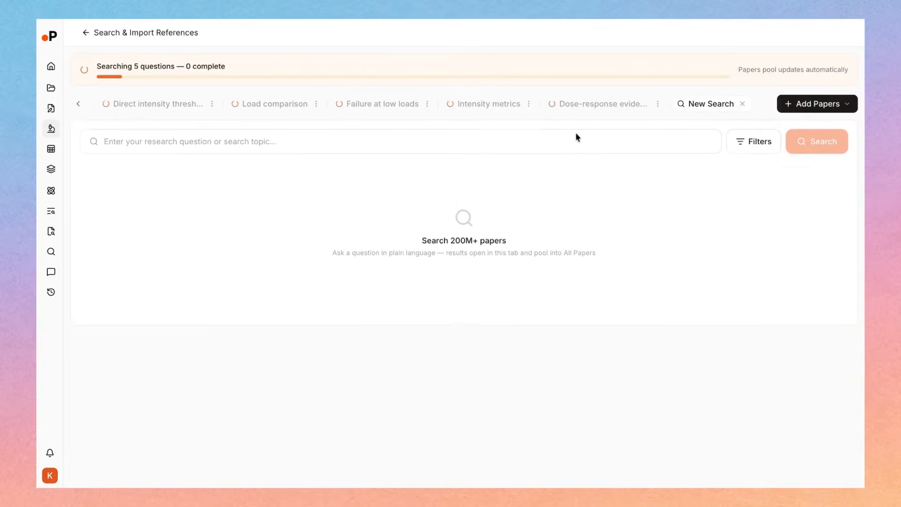
{"action": "left_click", "coordinate": [637, 141]}
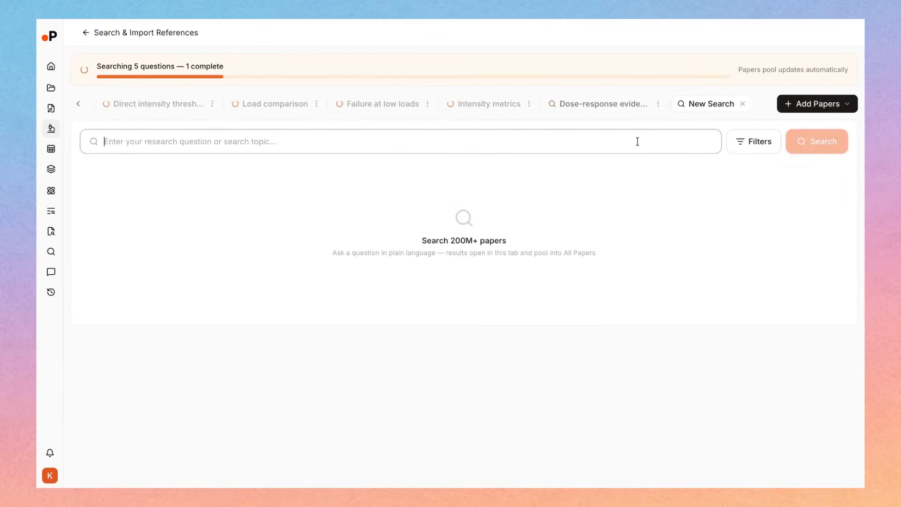
{"action": "type", "text": "s"}
{"action": "key", "text": "BackSpace"}
{"action": "left_click", "coordinate": [742, 104]}
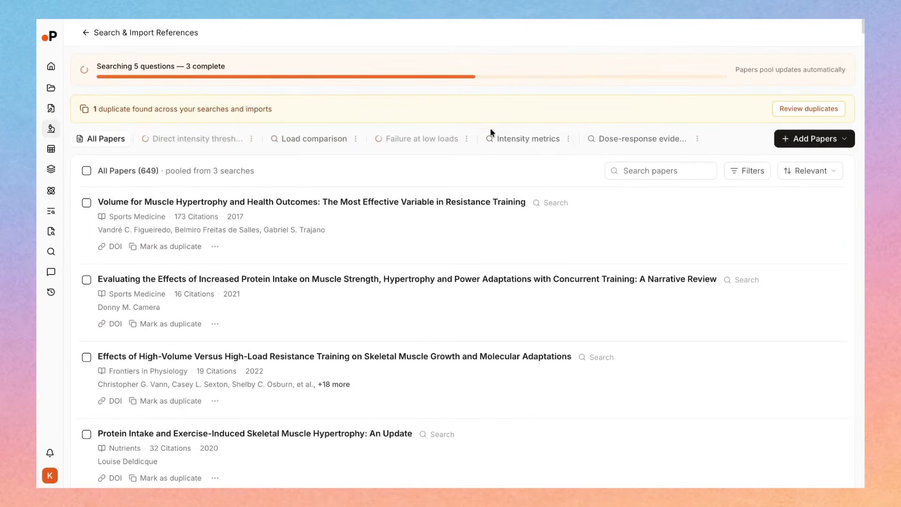
Look through the papers found by the Intensity metrics, dose-response and direct intensity threshold searches, and return to All Papers
{"action": "left_click", "coordinate": [507, 139]}
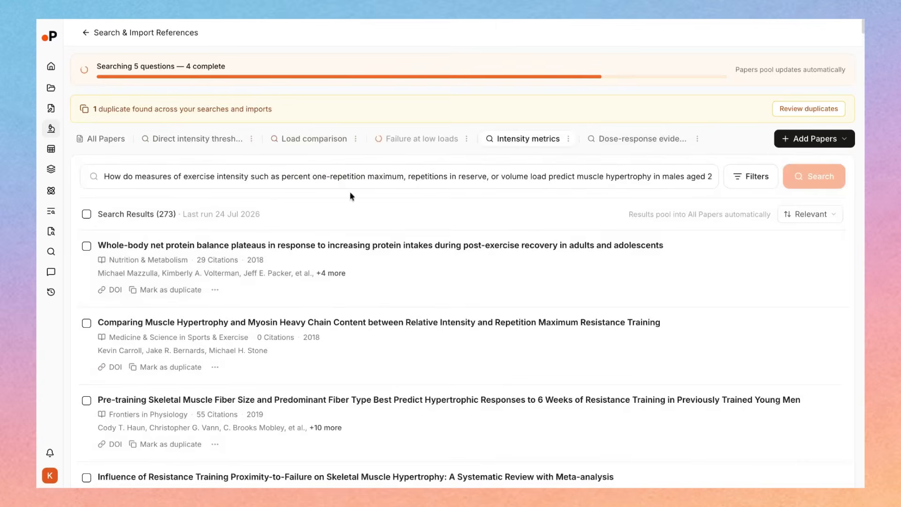
{"action": "scroll", "coordinate": [408, 399], "scroll_direction": "down", "scroll_amount": 1}
{"action": "scroll", "coordinate": [409, 399], "scroll_direction": "up", "scroll_amount": 1}
{"action": "left_click", "coordinate": [611, 140]}
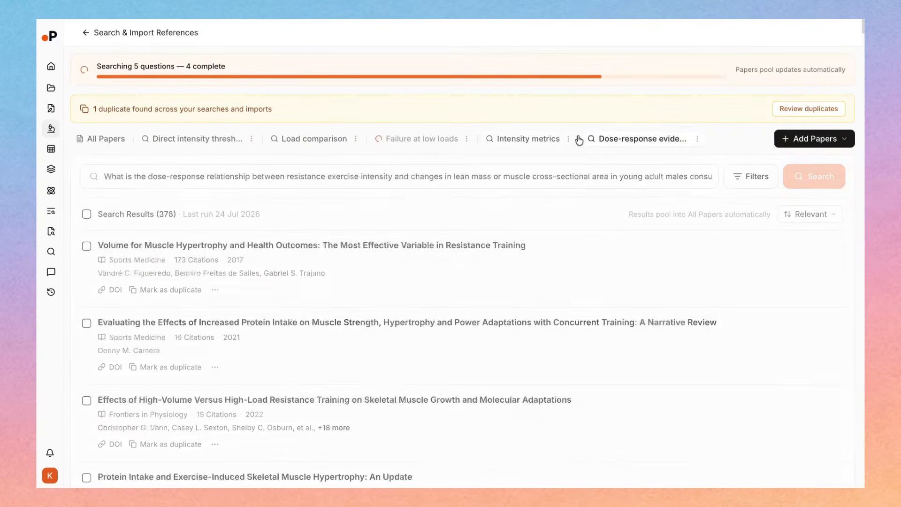
{"action": "left_click", "coordinate": [523, 140]}
{"action": "left_click", "coordinate": [603, 140]}
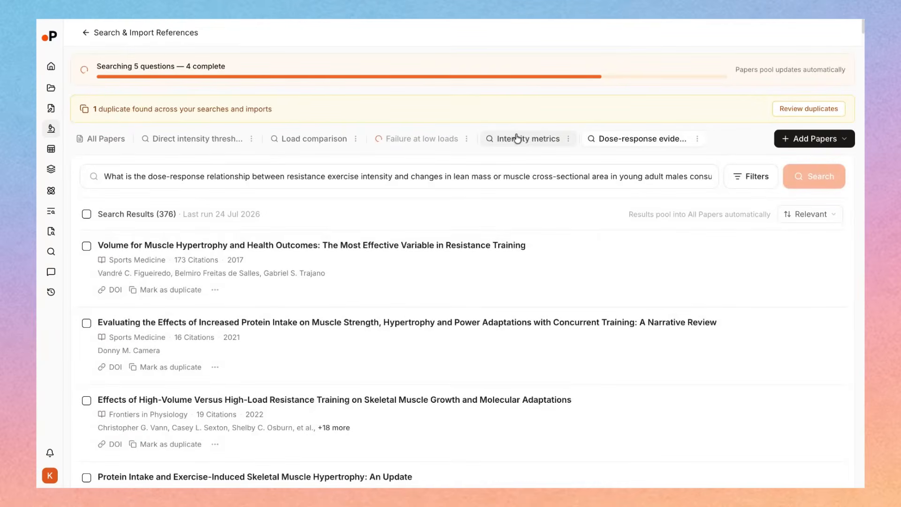
{"action": "left_click", "coordinate": [190, 102]}
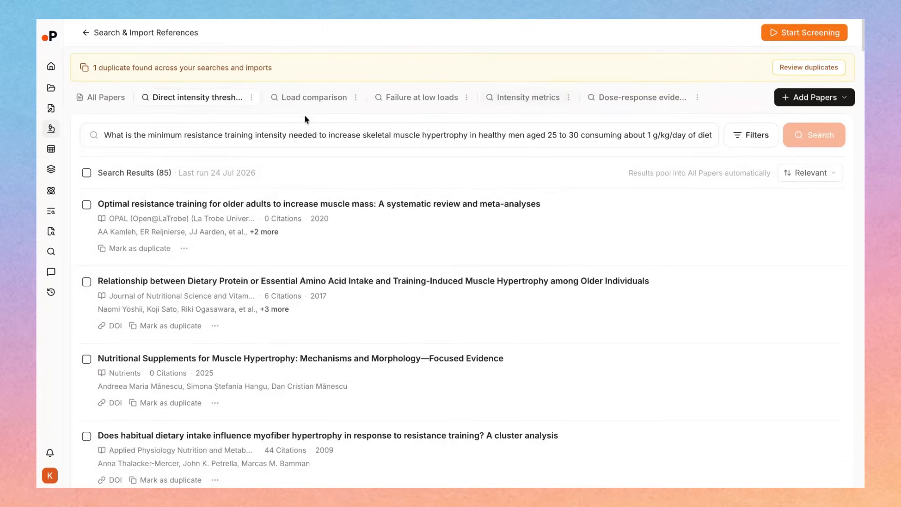
{"action": "left_click", "coordinate": [106, 100]}
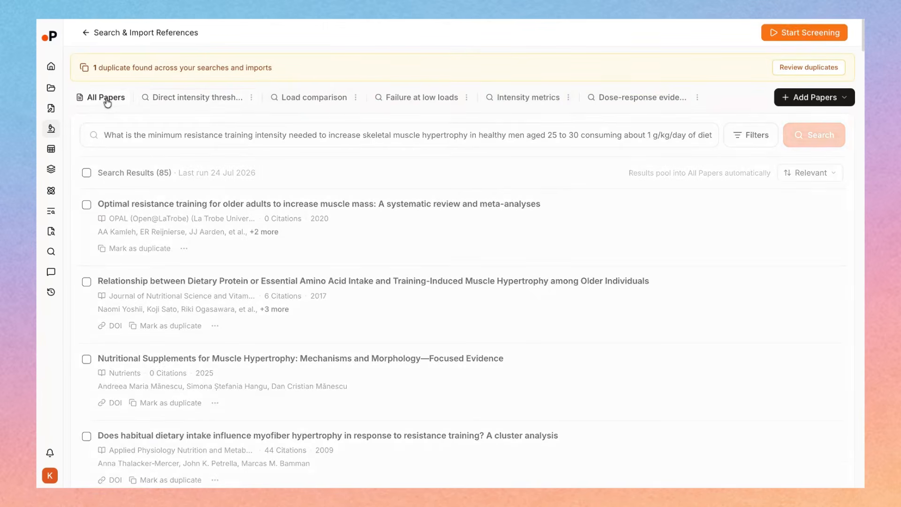
Add all Workspace 1 papers from the reference manager to the review and open the Reference Manager import
{"action": "left_click", "coordinate": [815, 97]}
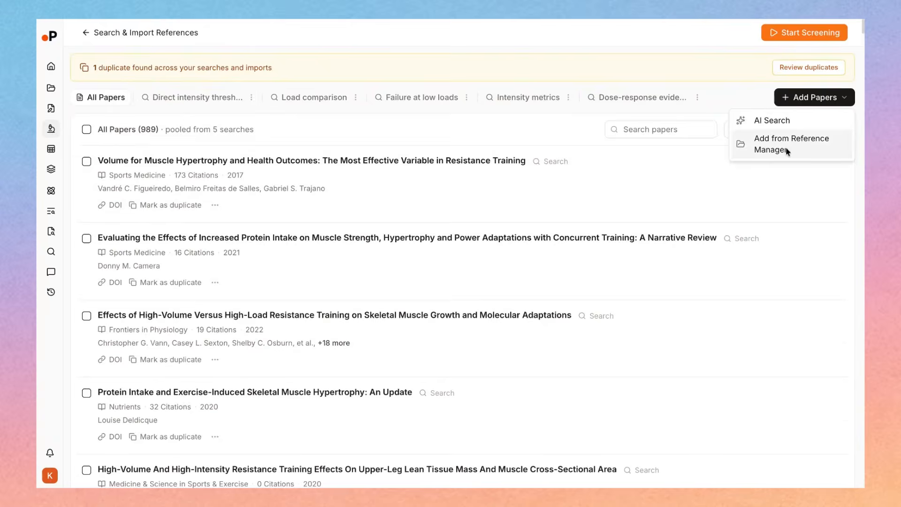
{"action": "left_click", "coordinate": [788, 151]}
{"action": "left_click", "coordinate": [295, 151]}
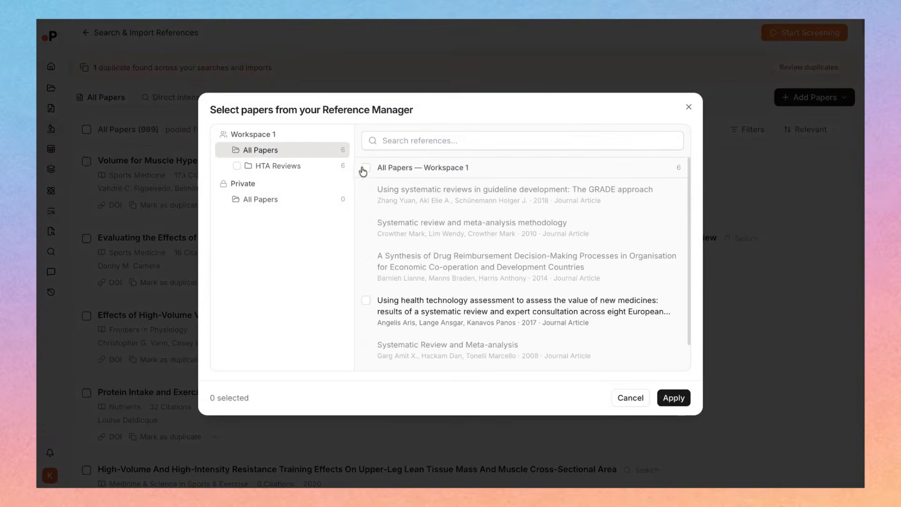
{"action": "left_click", "coordinate": [365, 168]}
{"action": "left_click", "coordinate": [674, 398]}
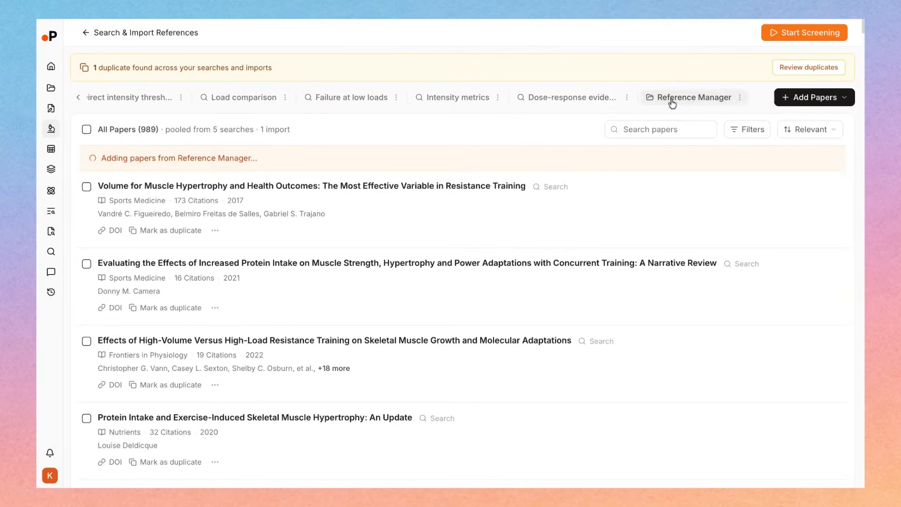
{"action": "left_click", "coordinate": [669, 98]}
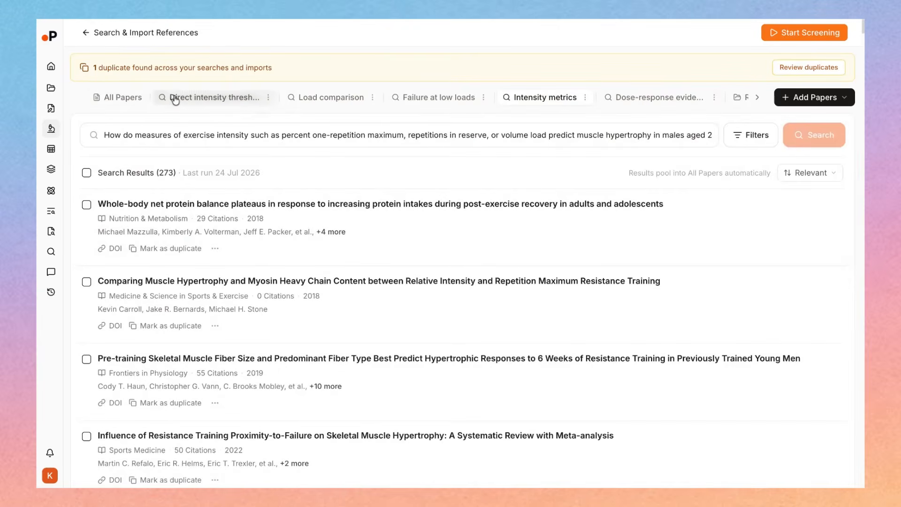
Return to All Papers and check the pooled summary of papers, searches and imports
{"action": "left_click", "coordinate": [130, 100]}
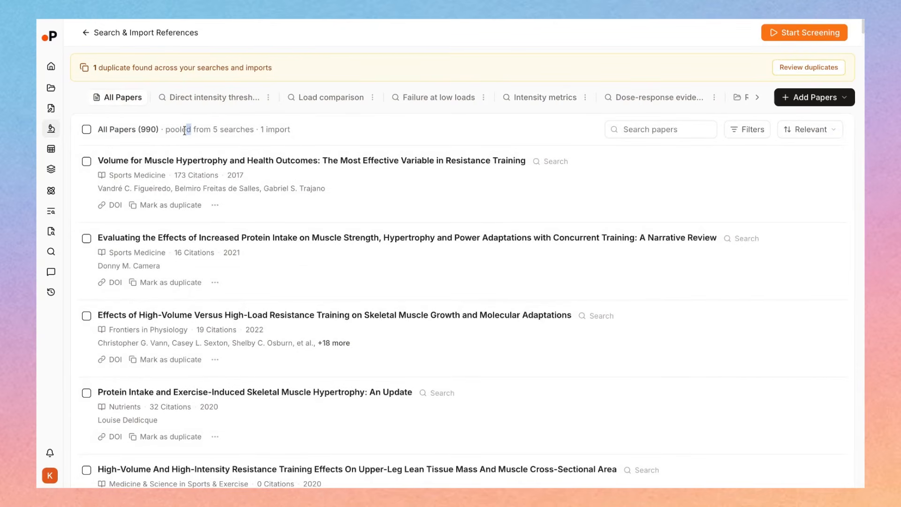
{"action": "left_click_drag", "start_coordinate": [228, 129], "coordinate": [288, 130]}
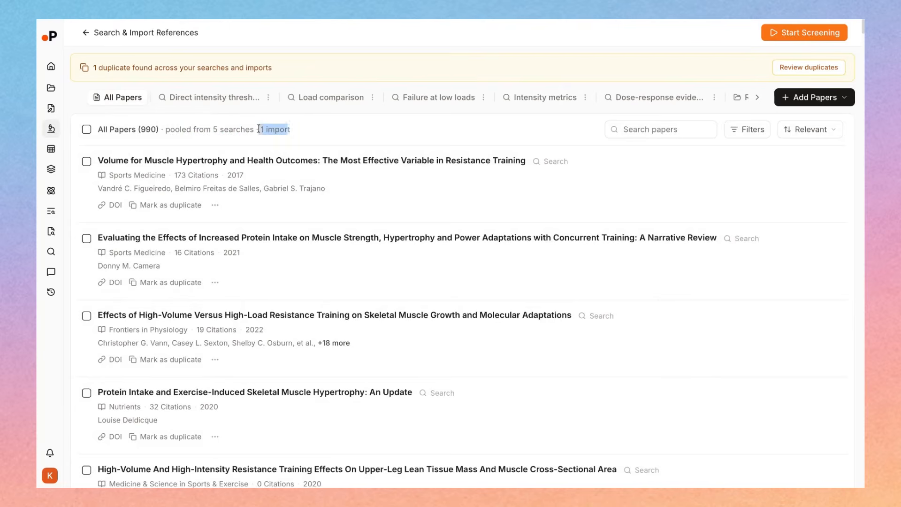
{"action": "double_click", "coordinate": [148, 132]}
{"action": "left_click", "coordinate": [235, 134]}
Review the duplicate papers detected across the searches and imports, and return to the review overview
{"action": "triple_click", "coordinate": [94, 68]}
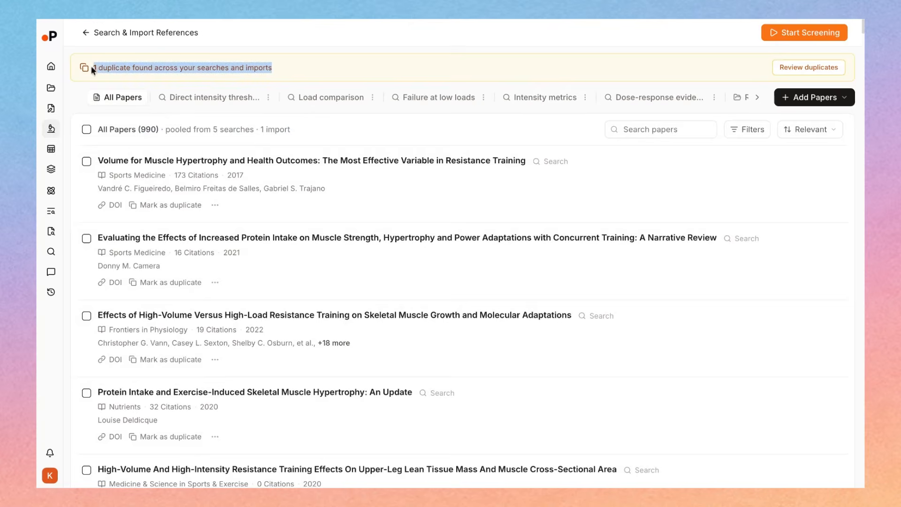
{"action": "left_click", "coordinate": [791, 70]}
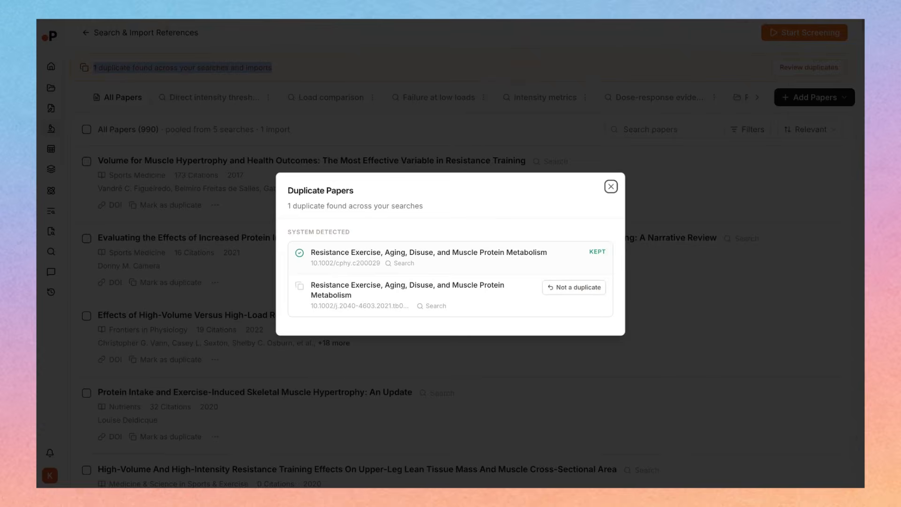
{"action": "left_click", "coordinate": [611, 186]}
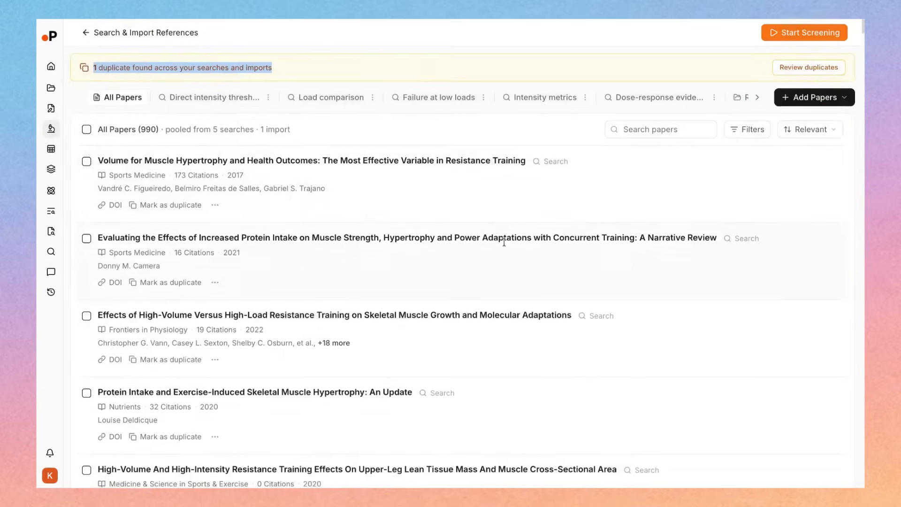
{"action": "left_click", "coordinate": [85, 31]}
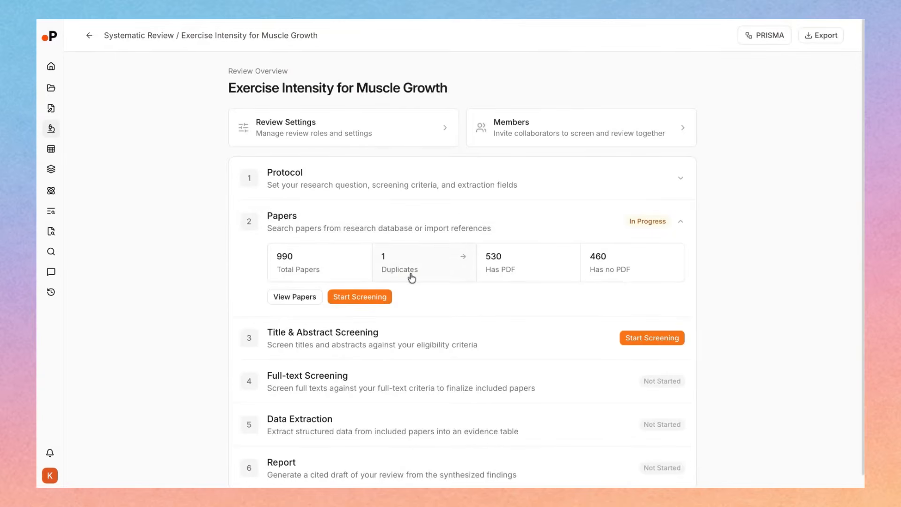
View the review's PRISMA flow diagram, checking the identified and imported papers and the removed duplicates, and close it
{"action": "left_click", "coordinate": [767, 36]}
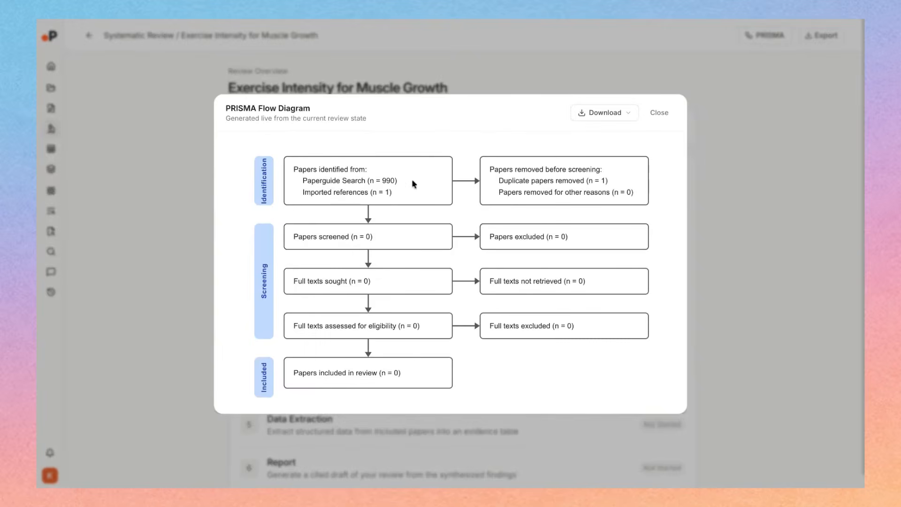
{"action": "left_click_drag", "start_coordinate": [380, 180], "coordinate": [400, 196]}
{"action": "left_click", "coordinate": [382, 192]}
{"action": "left_click_drag", "start_coordinate": [342, 191], "coordinate": [304, 193]}
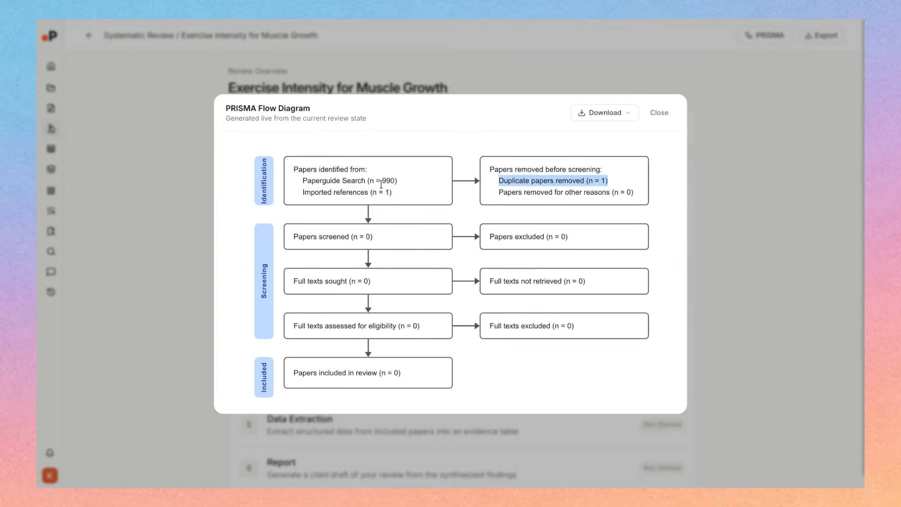
{"action": "left_click", "coordinate": [455, 217]}
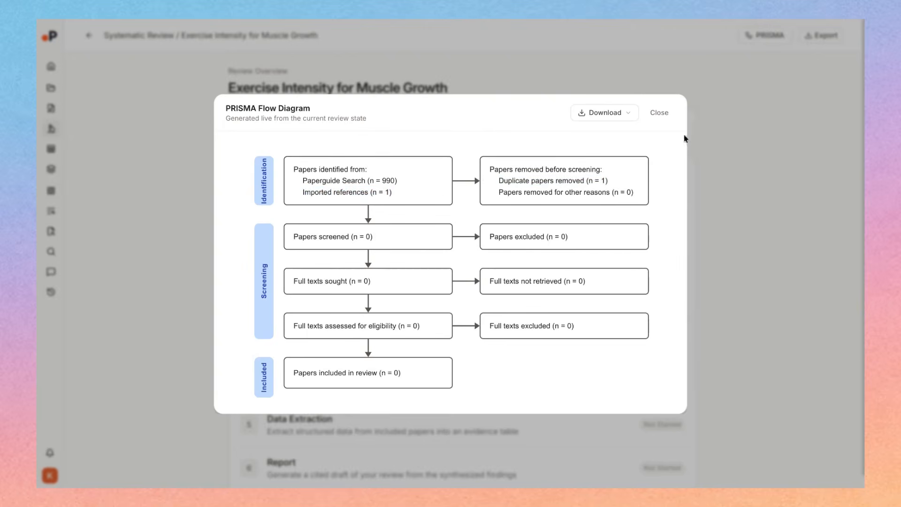
{"action": "left_click", "coordinate": [662, 116]}
Start the AI title and abstract screening of all collected papers and return to the review overview
{"action": "scroll", "coordinate": [465, 294], "scroll_direction": "down", "scroll_amount": 2}
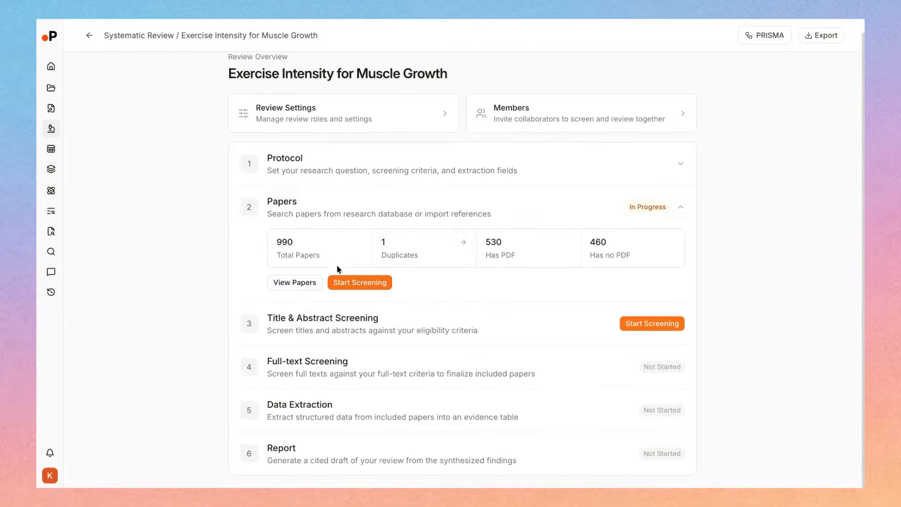
{"action": "left_click", "coordinate": [360, 283]}
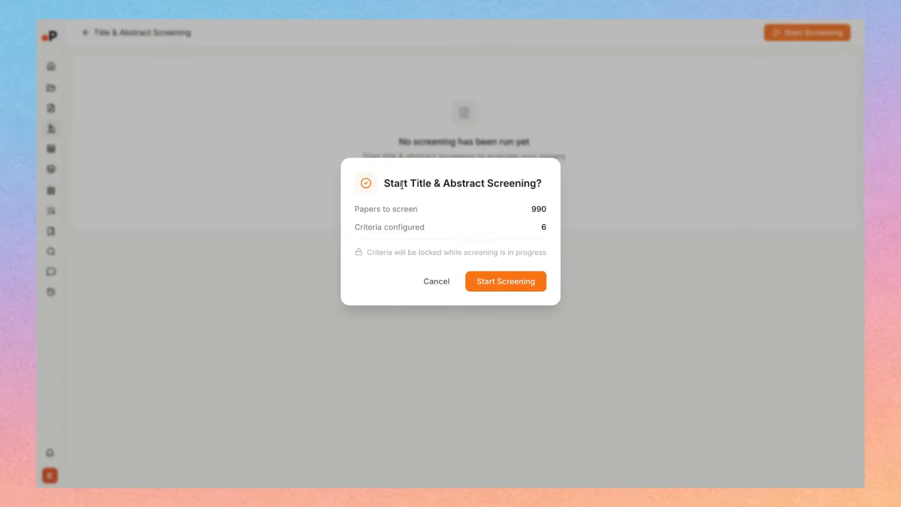
{"action": "double_click", "coordinate": [507, 284]}
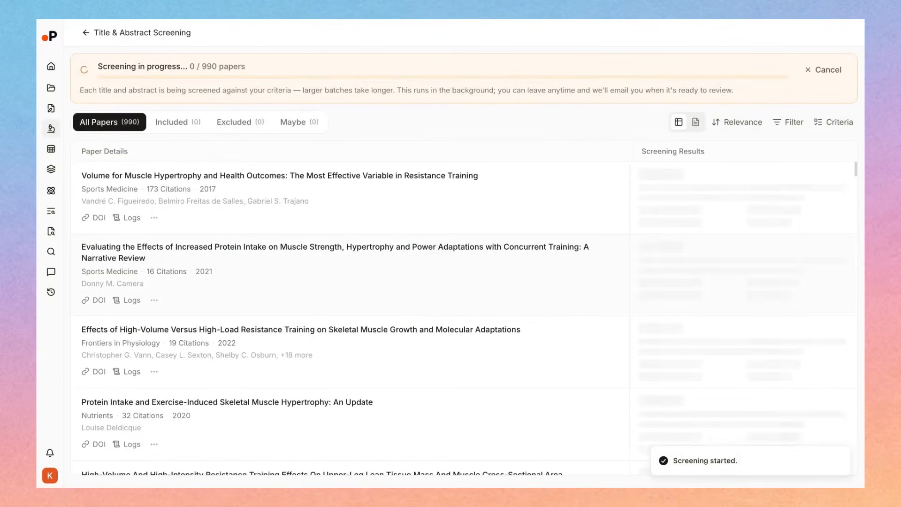
{"action": "left_click", "coordinate": [94, 36]}
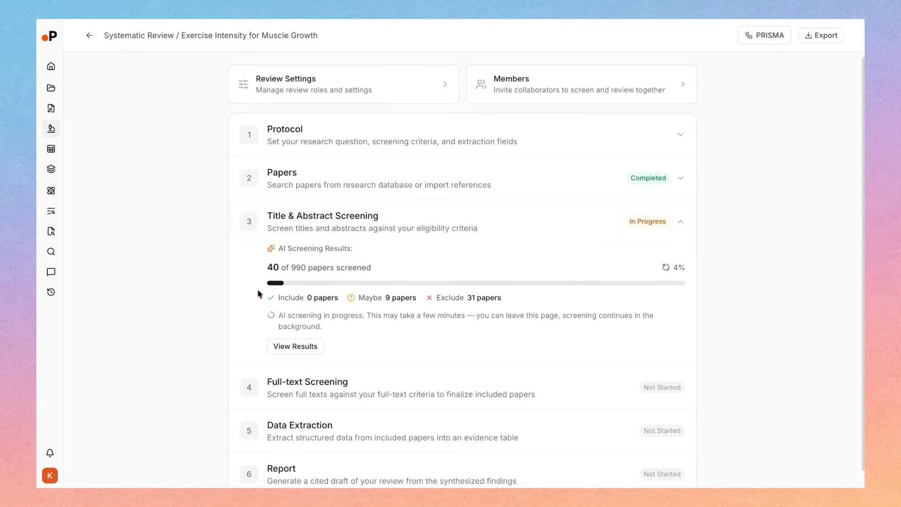
Check the title and abstract screening verifier choices and the member invitation access levels in the review settings, and return to the overview
{"action": "left_click", "coordinate": [334, 69]}
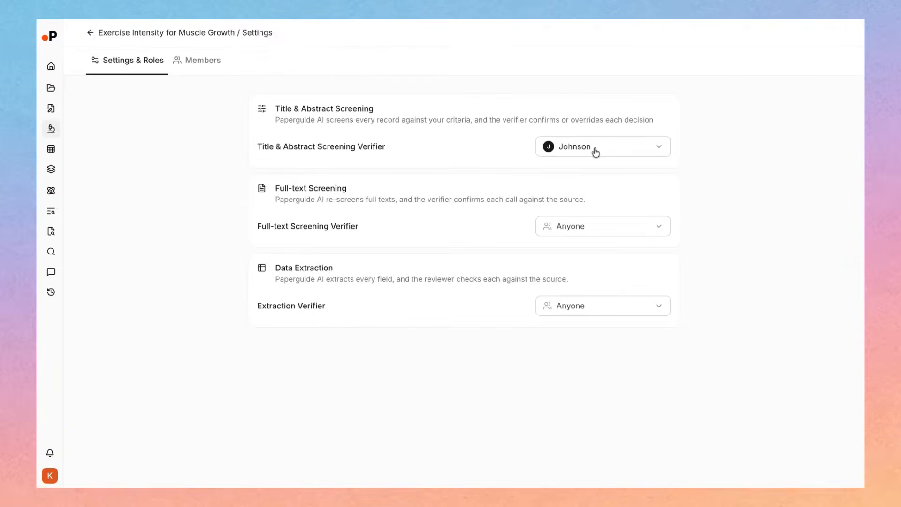
{"action": "left_click", "coordinate": [595, 150]}
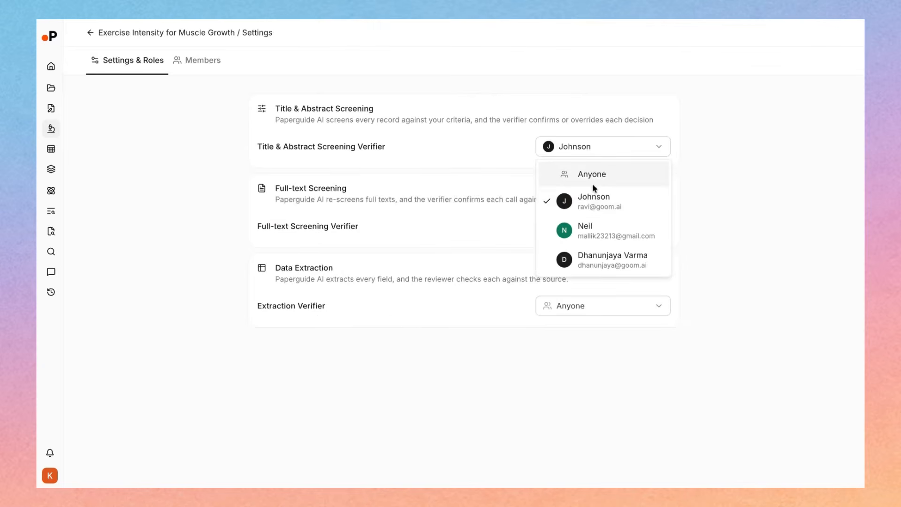
{"action": "key", "text": "Escape"}
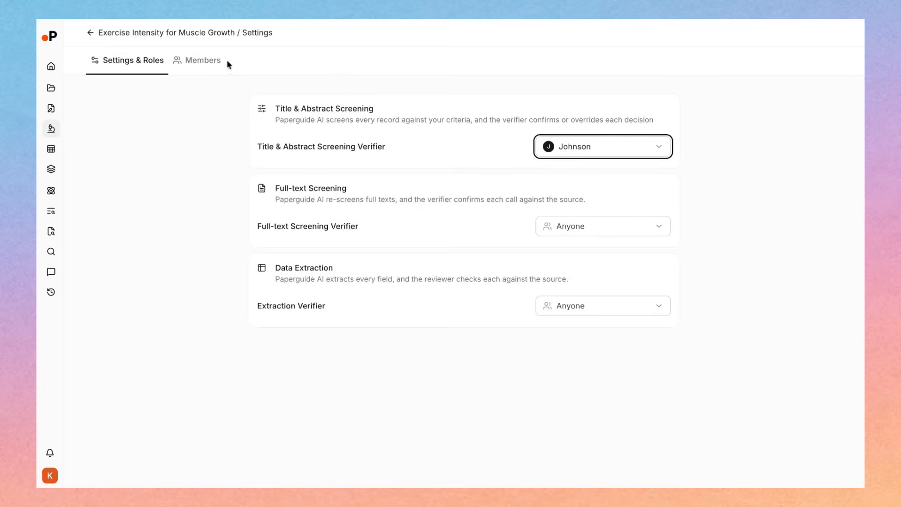
{"action": "left_click", "coordinate": [203, 63]}
{"action": "left_click", "coordinate": [584, 135]}
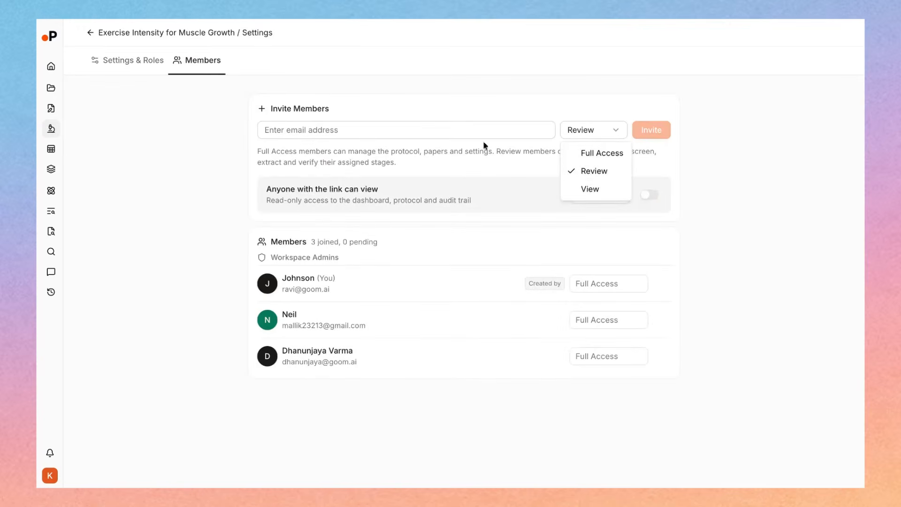
{"action": "left_click", "coordinate": [89, 34]}
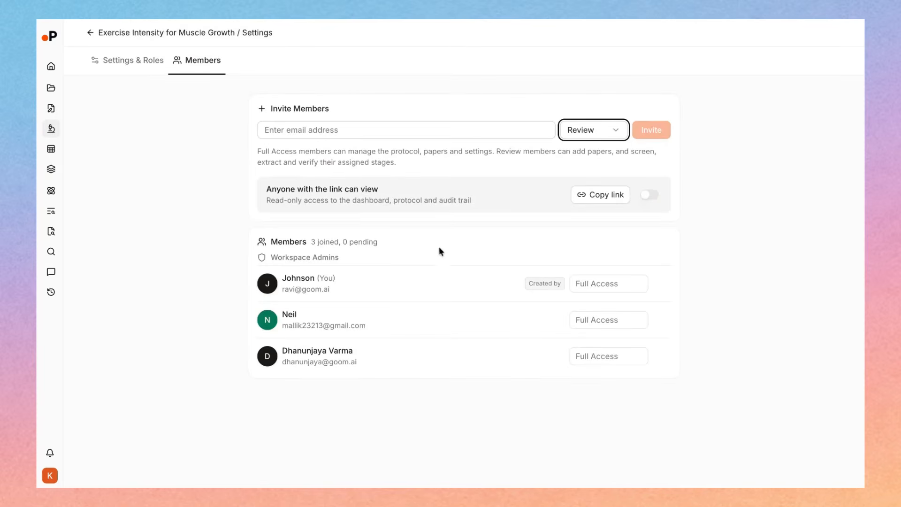
{"action": "left_click", "coordinate": [90, 33]}
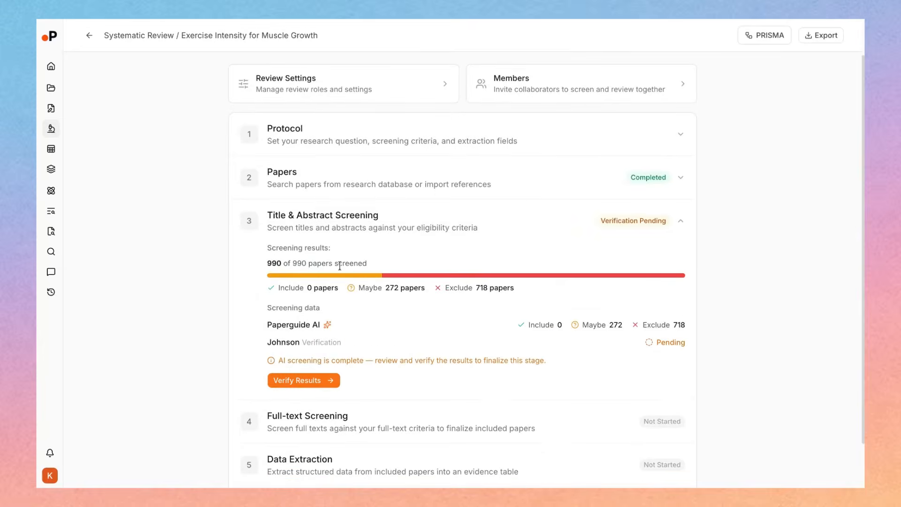
Check the include, maybe and exclude results of the title and abstract screening and open them for verification
{"action": "double_click", "coordinate": [309, 288]}
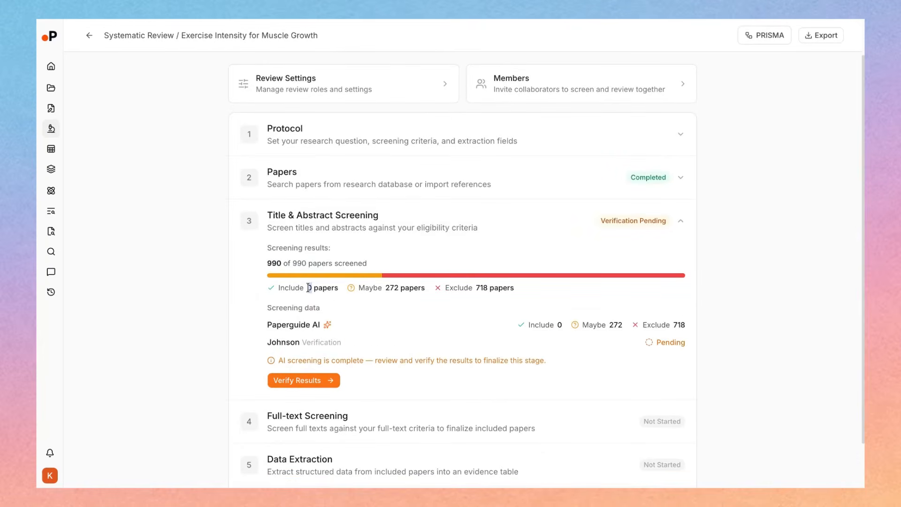
{"action": "double_click", "coordinate": [389, 286]}
{"action": "left_click", "coordinate": [487, 287]}
{"action": "scroll", "coordinate": [485, 303], "scroll_direction": "down", "scroll_amount": 2}
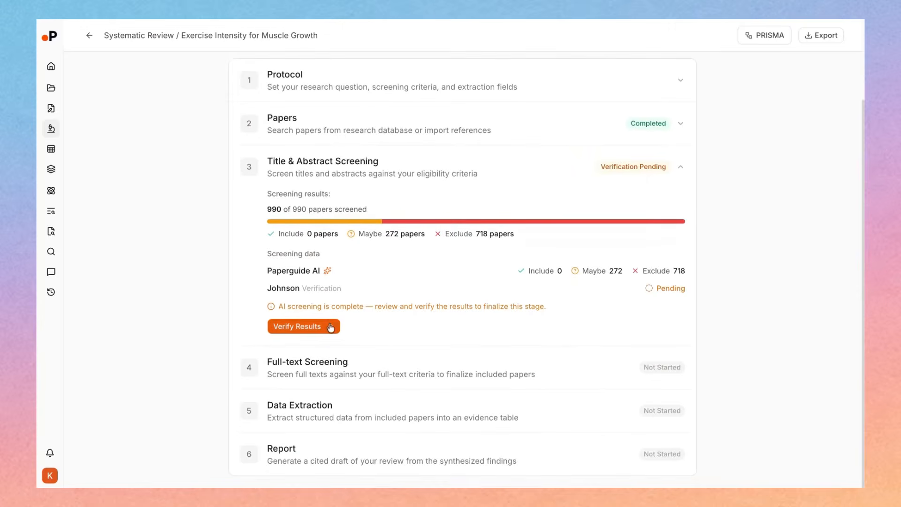
{"action": "left_click", "coordinate": [331, 328]}
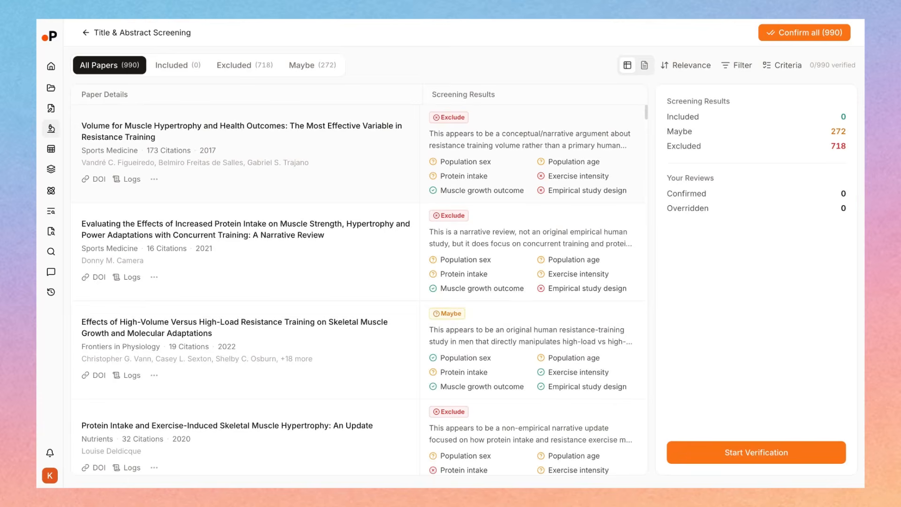
Examine the screening decision and the AI evidence per criterion for the first paper, Volume for Muscle Hypertrophy and Health Outcomes
{"action": "left_click", "coordinate": [529, 140]}
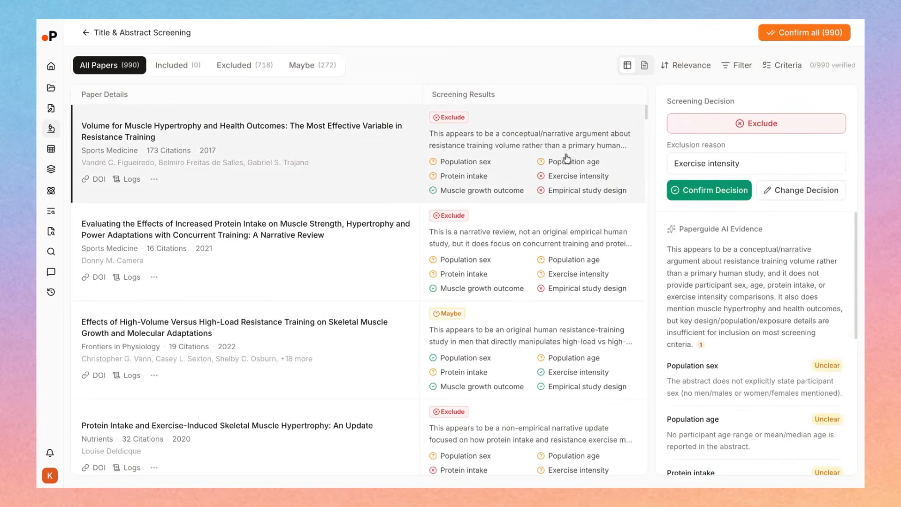
{"action": "scroll", "coordinate": [713, 255], "scroll_direction": "down", "scroll_amount": 1}
{"action": "scroll", "coordinate": [711, 250], "scroll_direction": "down", "scroll_amount": 3}
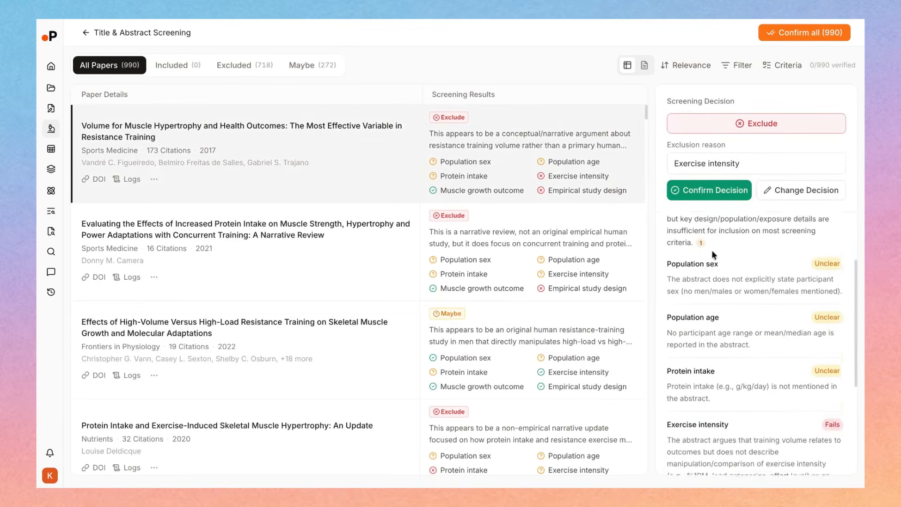
{"action": "scroll", "coordinate": [711, 285], "scroll_direction": "up", "scroll_amount": 3}
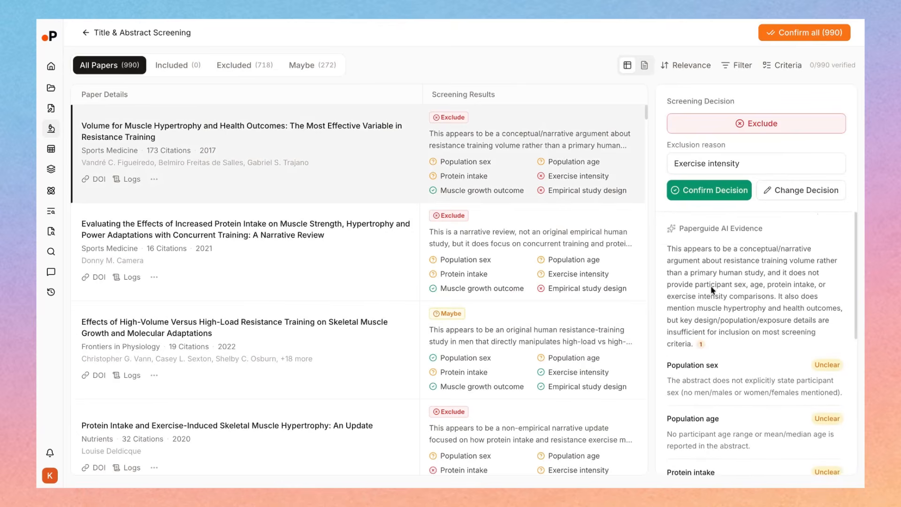
{"action": "scroll", "coordinate": [711, 285], "scroll_direction": "down", "scroll_amount": 2}
{"action": "scroll", "coordinate": [678, 258], "scroll_direction": "down", "scroll_amount": 2}
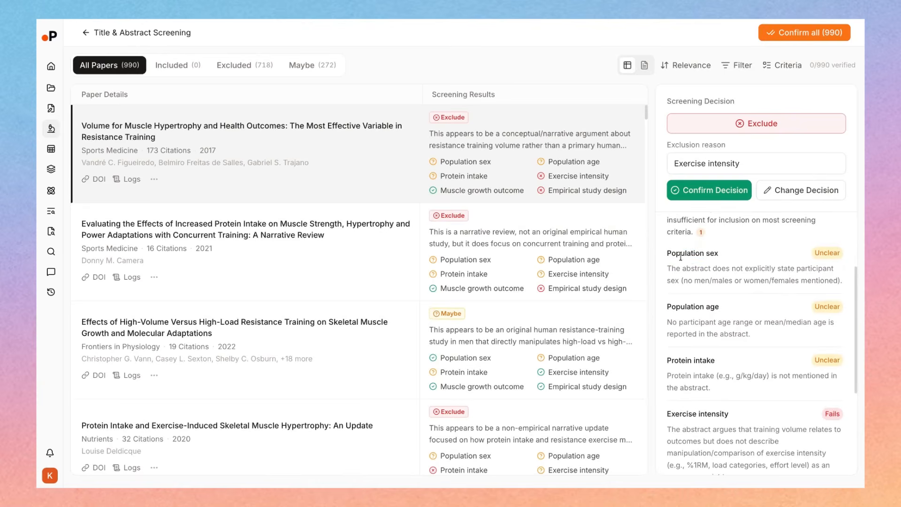
{"action": "scroll", "coordinate": [675, 253], "scroll_direction": "down", "scroll_amount": 5}
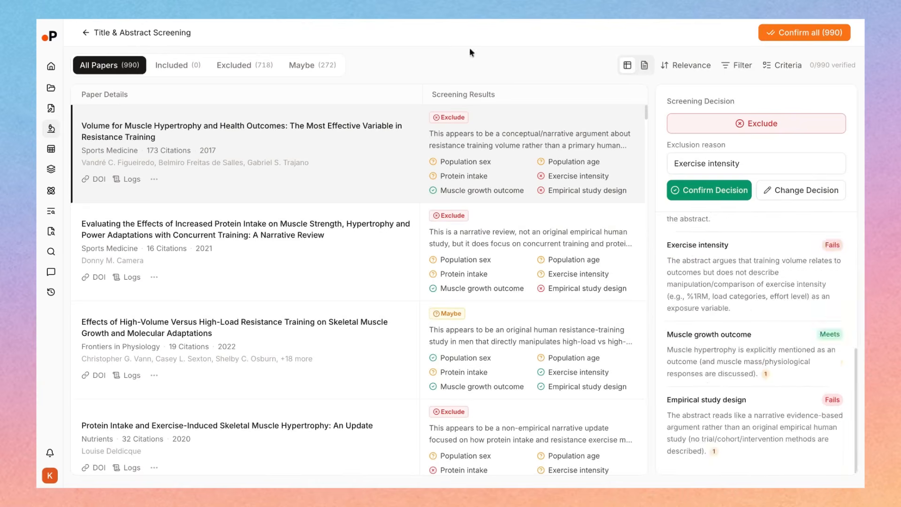
Open the first paper's detail view and read its abstract alongside the criterion assessments
{"action": "left_click", "coordinate": [196, 126]}
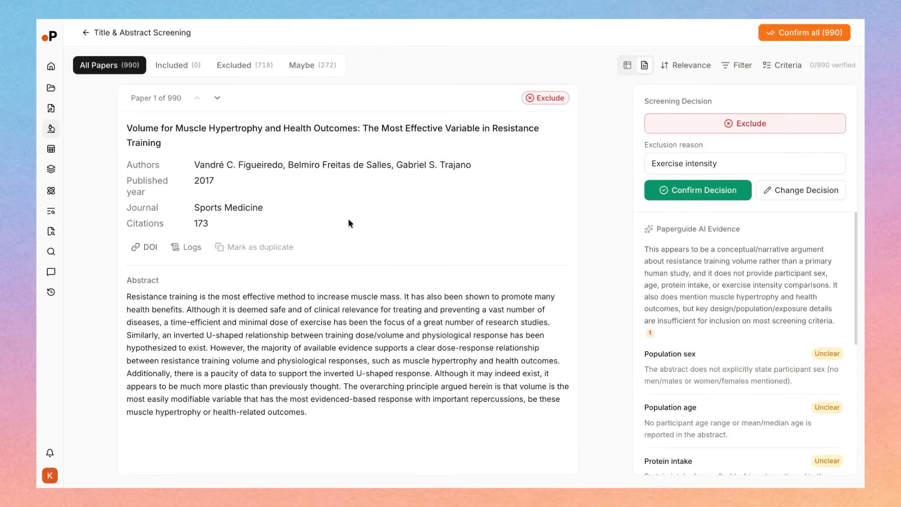
{"action": "scroll", "coordinate": [712, 313], "scroll_direction": "down", "scroll_amount": 8}
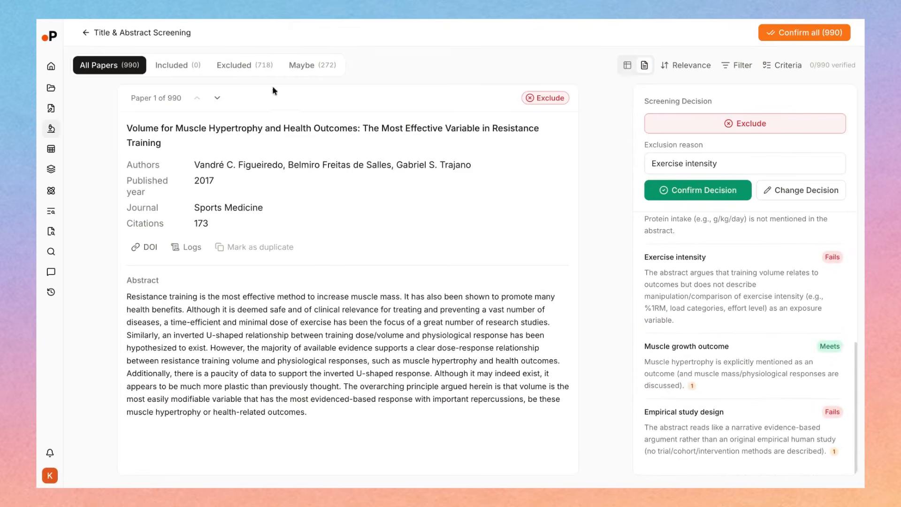
{"action": "left_click_drag", "start_coordinate": [135, 98], "coordinate": [178, 98]}
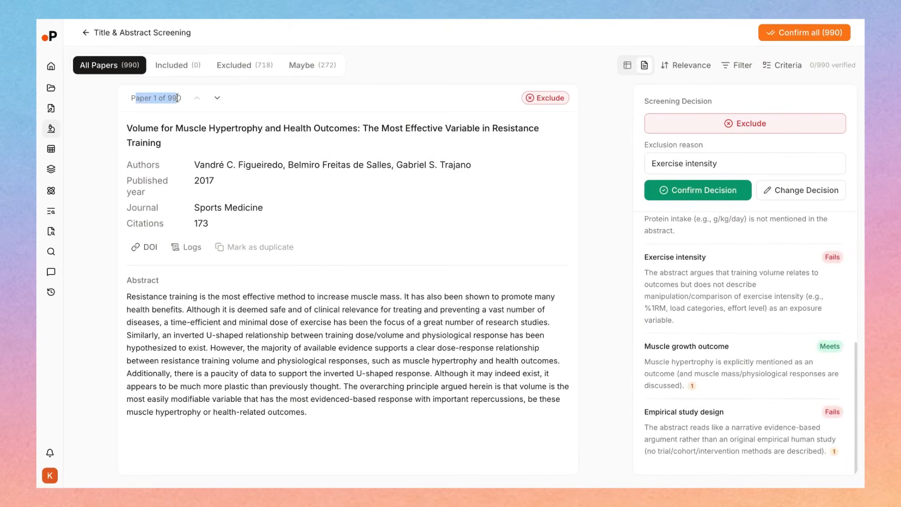
{"action": "left_click", "coordinate": [391, 314]}
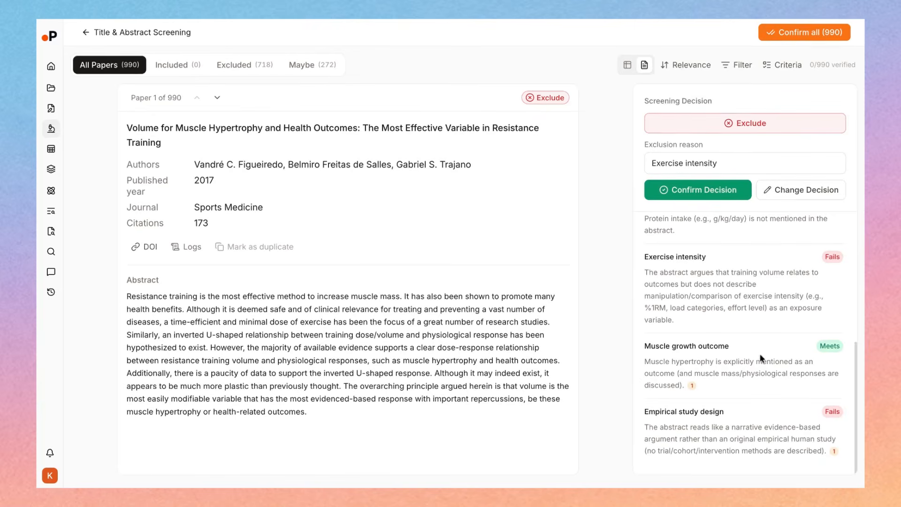
{"action": "scroll", "coordinate": [761, 358], "scroll_direction": "down", "scroll_amount": 1}
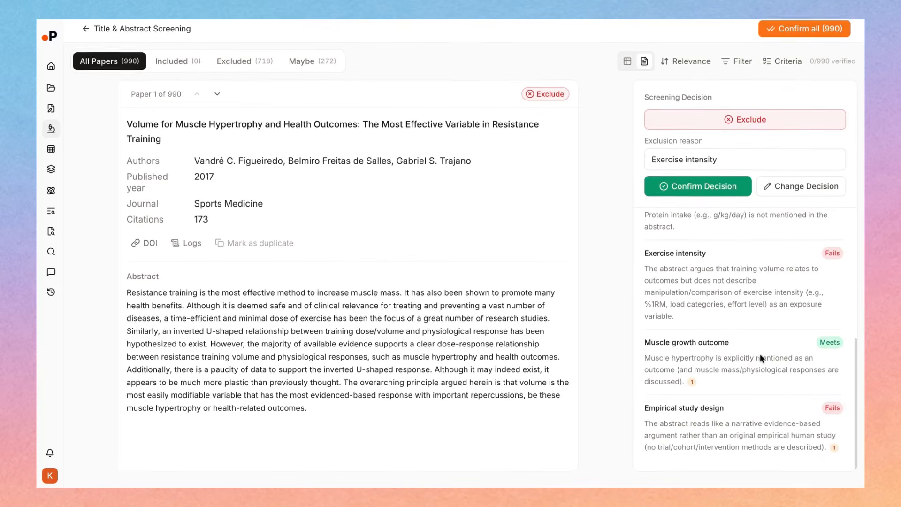
Show the abstract passages cited as evidence for the Muscle growth outcome and Empirical study design criteria
{"action": "scroll", "coordinate": [761, 359], "scroll_direction": "up", "scroll_amount": 3}
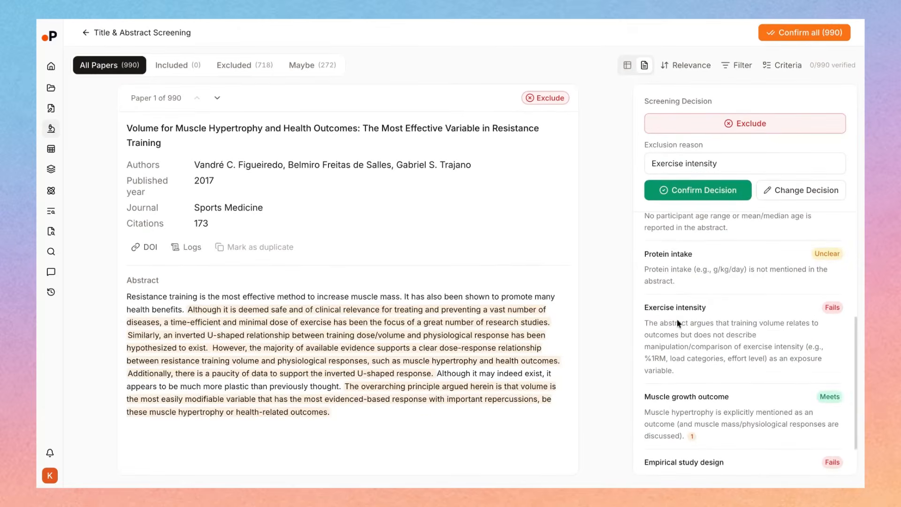
{"action": "scroll", "coordinate": [685, 338], "scroll_direction": "down", "scroll_amount": 1}
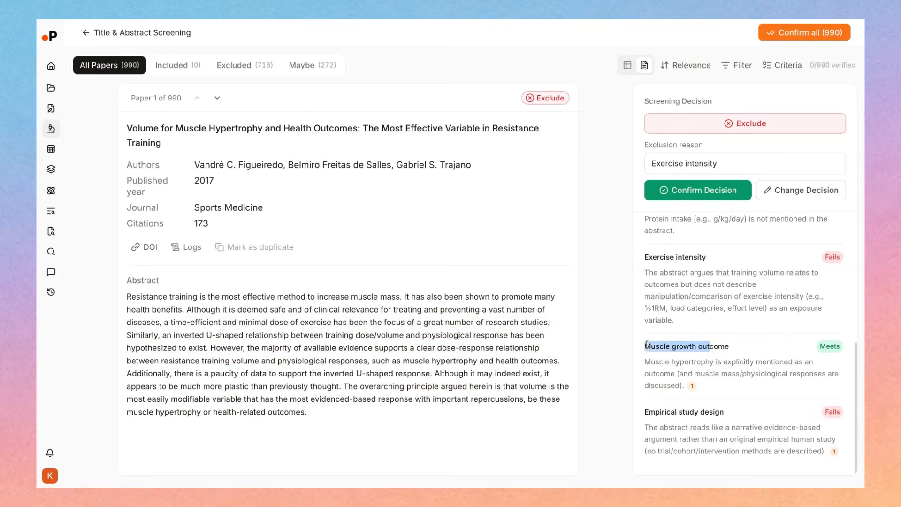
{"action": "left_click", "coordinate": [691, 386]}
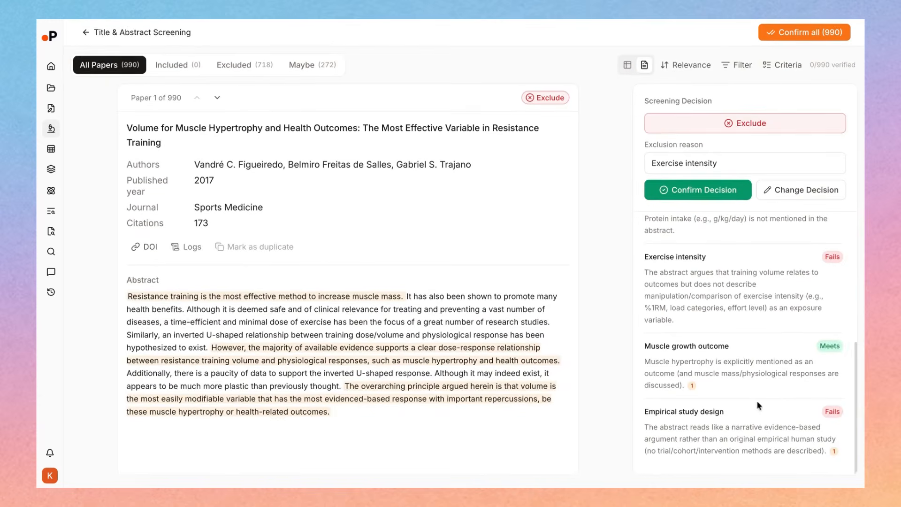
{"action": "left_click", "coordinate": [835, 452]}
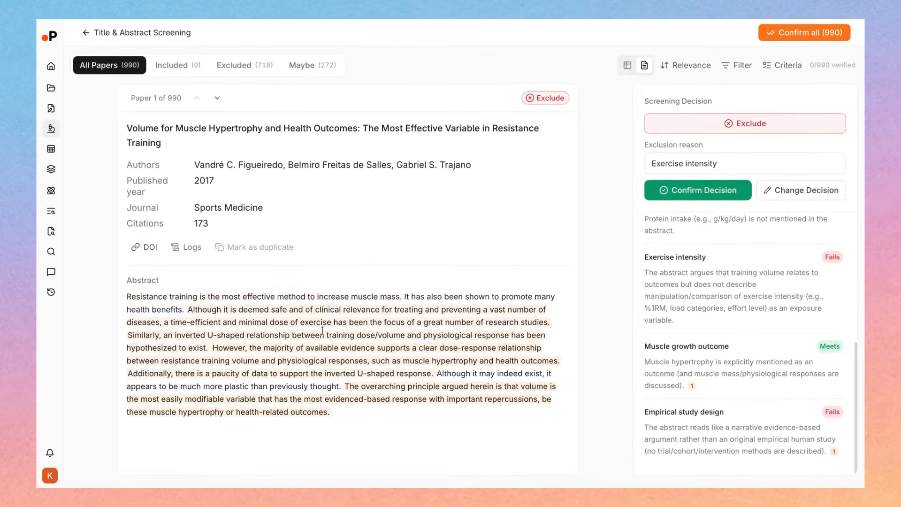
Review the first paper's criterion assessments again and show the abstract passage cited in the overall AI evidence summary
{"action": "scroll", "coordinate": [801, 449], "scroll_direction": "up", "scroll_amount": 1}
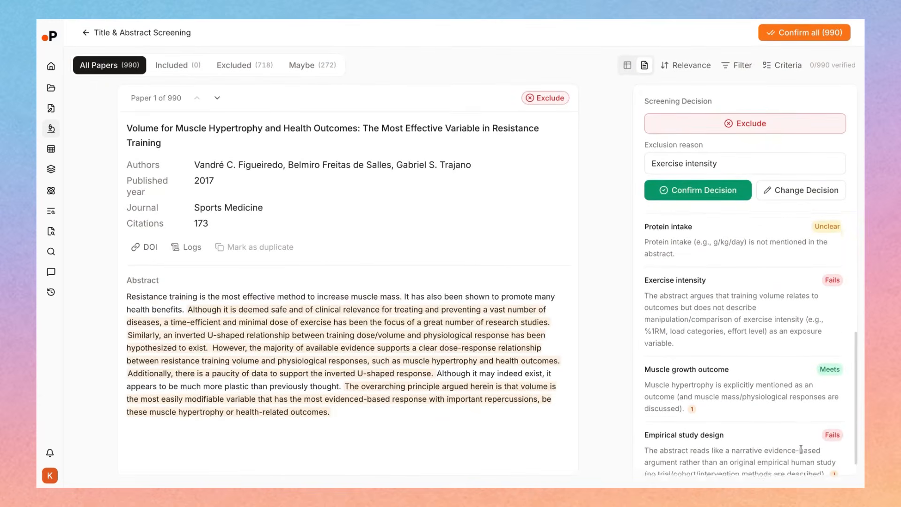
{"action": "scroll", "coordinate": [801, 449], "scroll_direction": "up", "scroll_amount": 1}
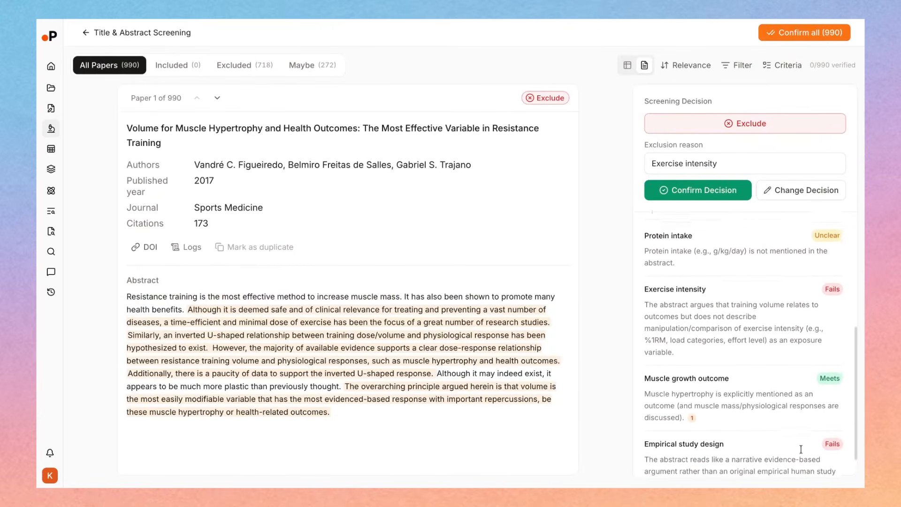
{"action": "scroll", "coordinate": [801, 449], "scroll_direction": "up", "scroll_amount": 2}
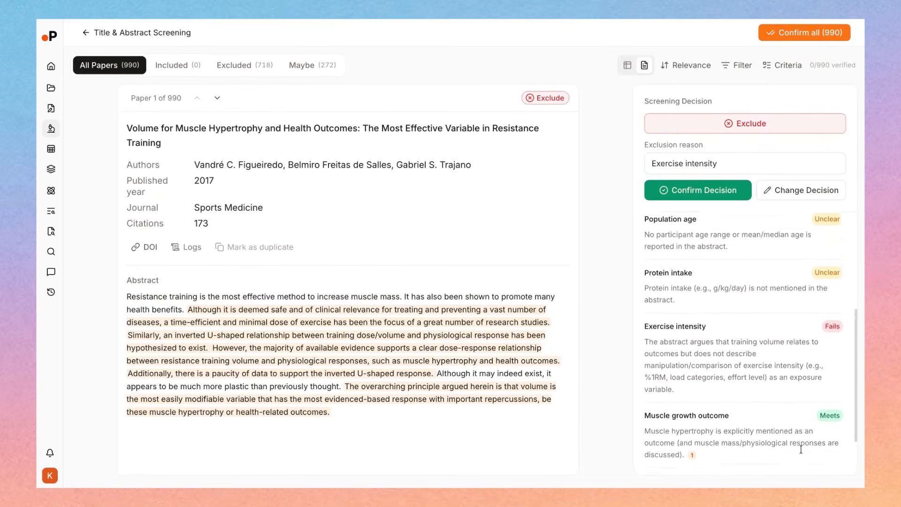
{"action": "scroll", "coordinate": [801, 449], "scroll_direction": "up", "scroll_amount": 2}
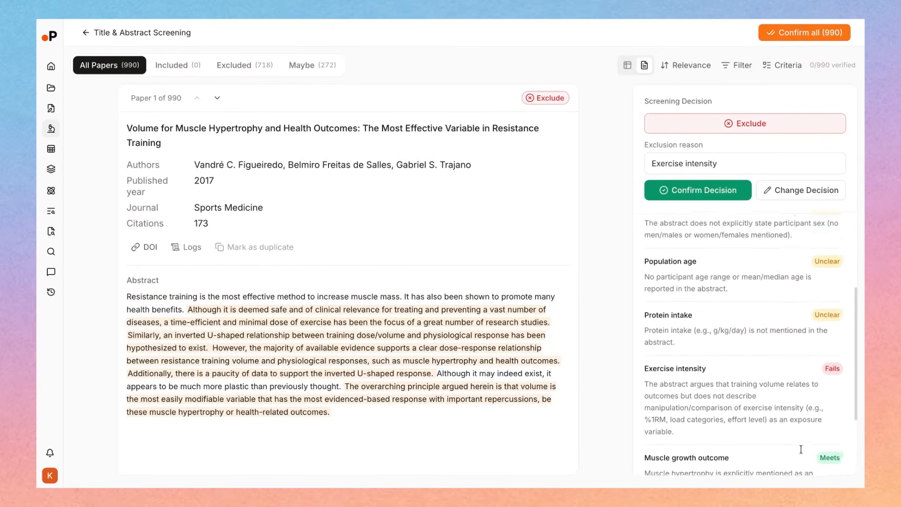
{"action": "scroll", "coordinate": [800, 449], "scroll_direction": "up", "scroll_amount": 3}
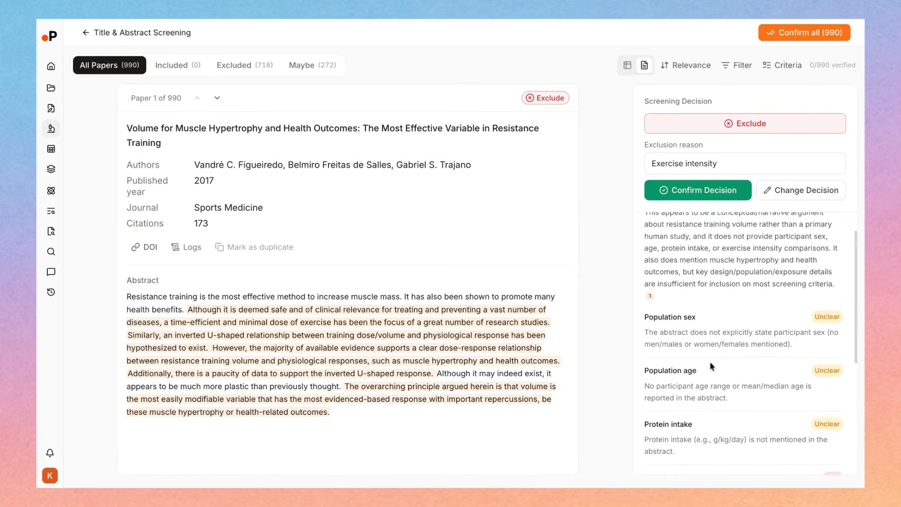
{"action": "scroll", "coordinate": [770, 341], "scroll_direction": "up", "scroll_amount": 1}
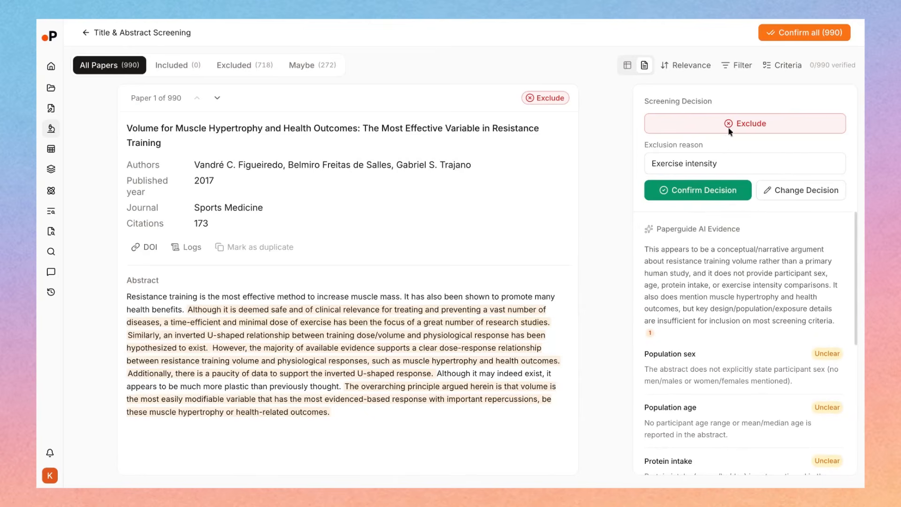
{"action": "left_click", "coordinate": [651, 333]}
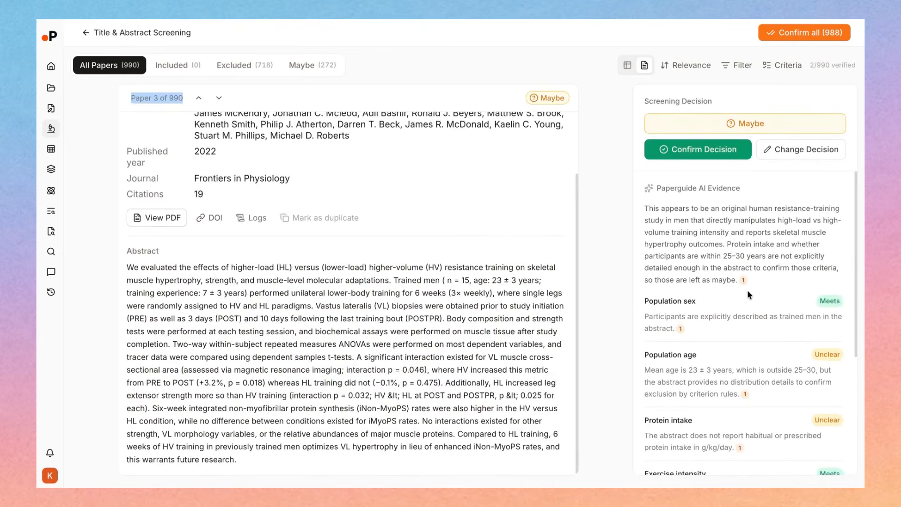
Examine the third paper's Population age assessment and show the abstract passage cited as its evidence
{"action": "left_click", "coordinate": [737, 122]}
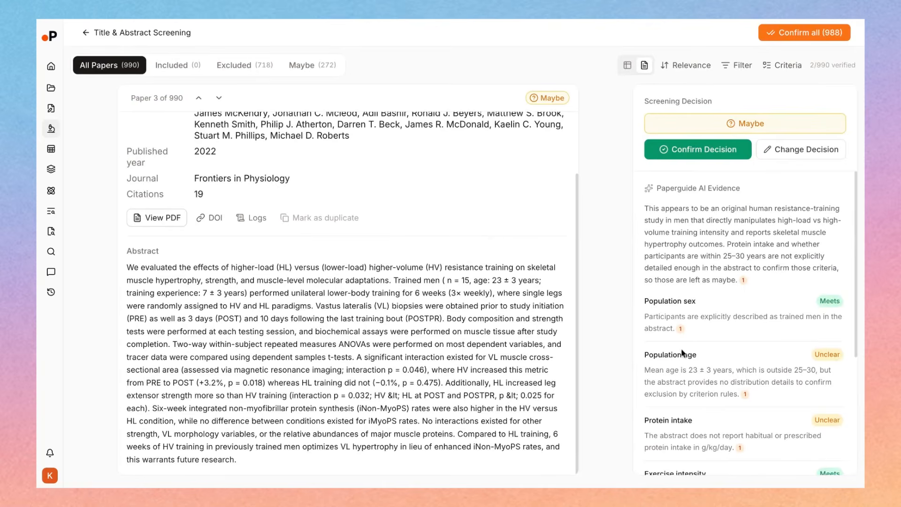
{"action": "left_click_drag", "start_coordinate": [649, 356], "coordinate": [748, 395]}
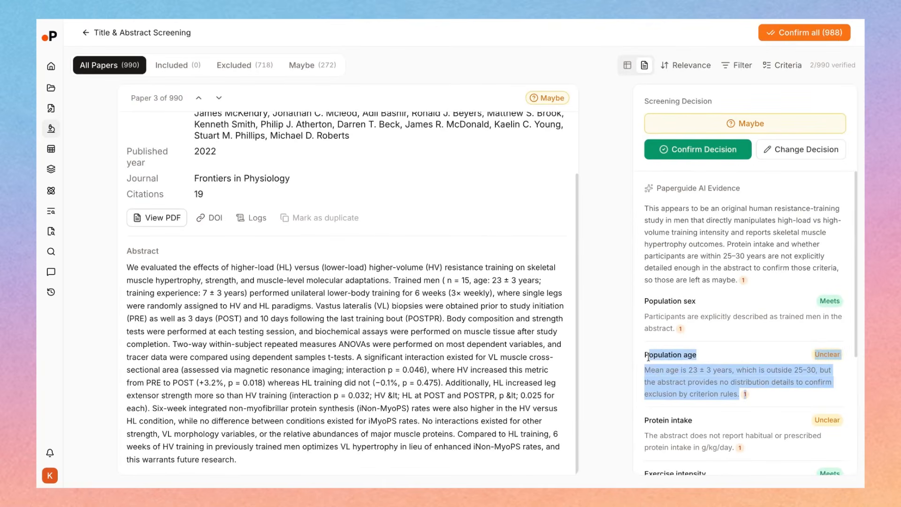
{"action": "left_click", "coordinate": [649, 356]}
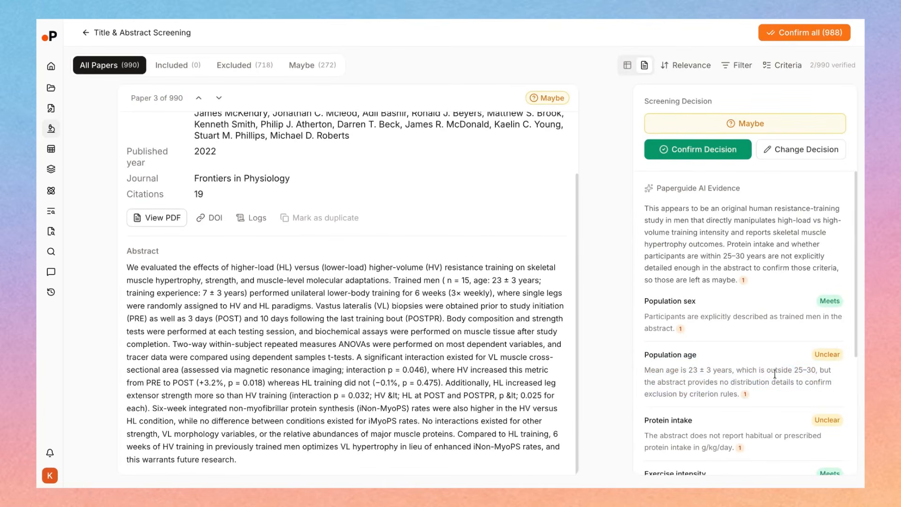
{"action": "left_click", "coordinate": [745, 395]}
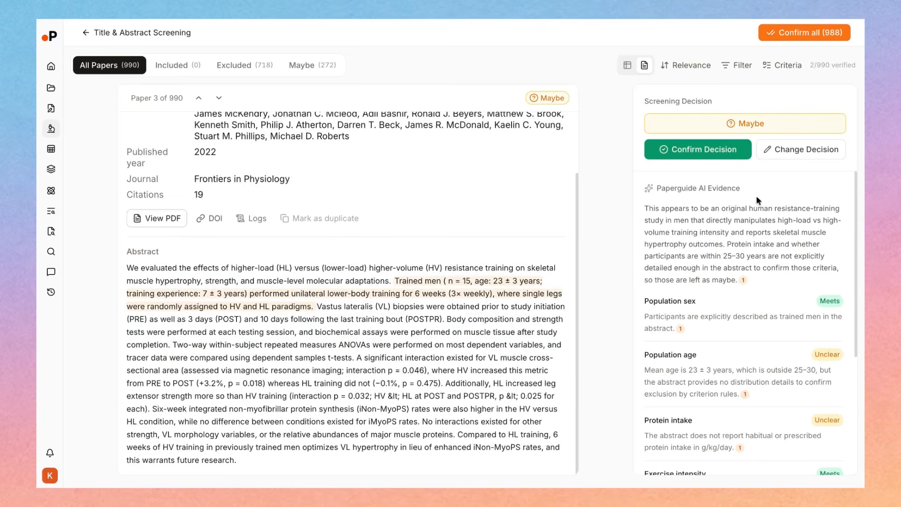
Override the third paper's screening decision to Include and save it
{"action": "left_click", "coordinate": [773, 159]}
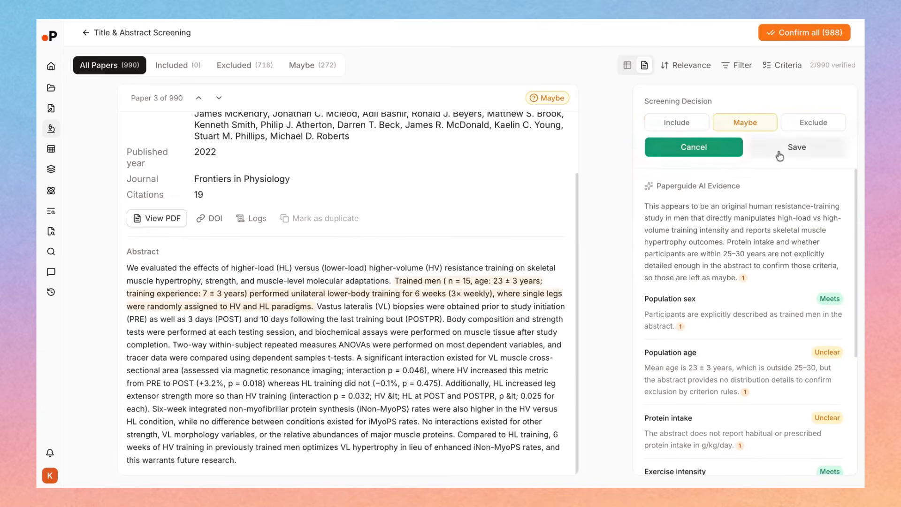
{"action": "left_click", "coordinate": [686, 127]}
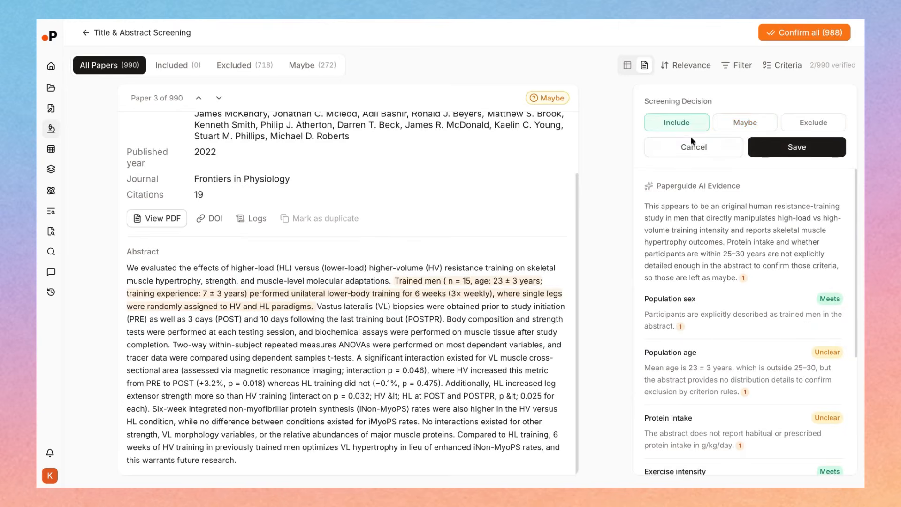
{"action": "left_click", "coordinate": [798, 147]}
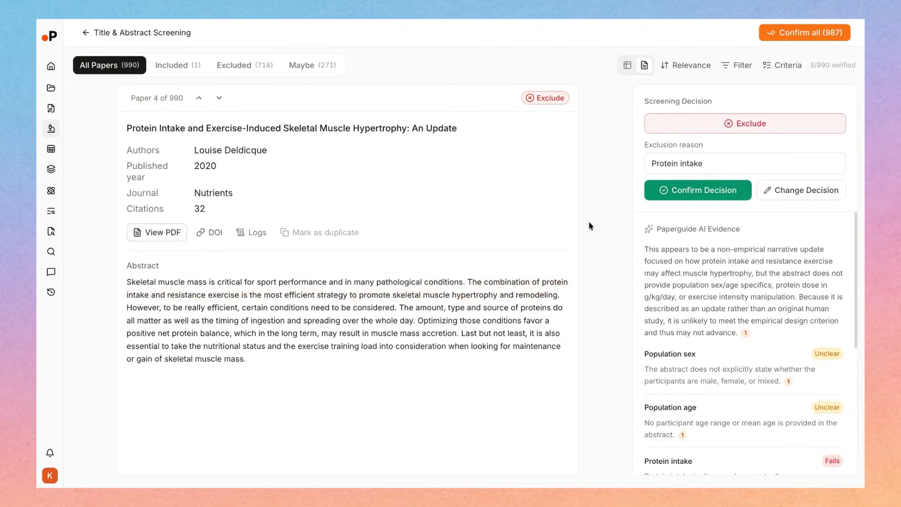
Go back to the third paper, check its activity log for the decision history, and read its remaining criterion assessments
{"action": "left_click", "coordinate": [199, 97]}
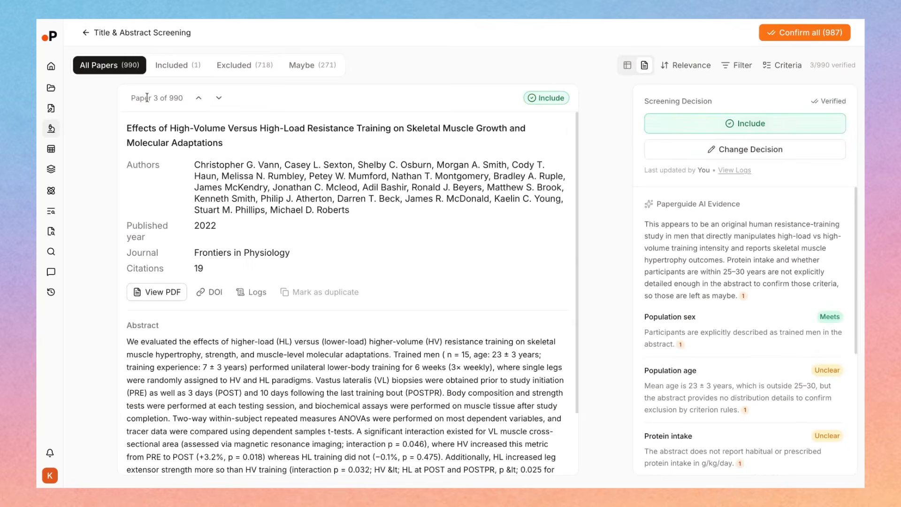
{"action": "left_click_drag", "start_coordinate": [149, 99], "coordinate": [170, 99]}
{"action": "left_click_drag", "start_coordinate": [652, 170], "coordinate": [704, 183]}
{"action": "left_click", "coordinate": [669, 181]}
{"action": "left_click", "coordinate": [733, 175]}
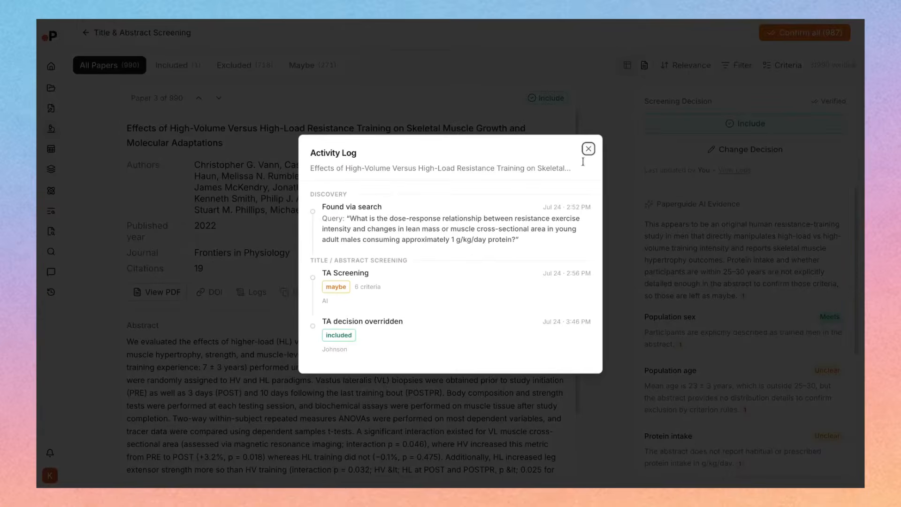
{"action": "left_click", "coordinate": [588, 149]}
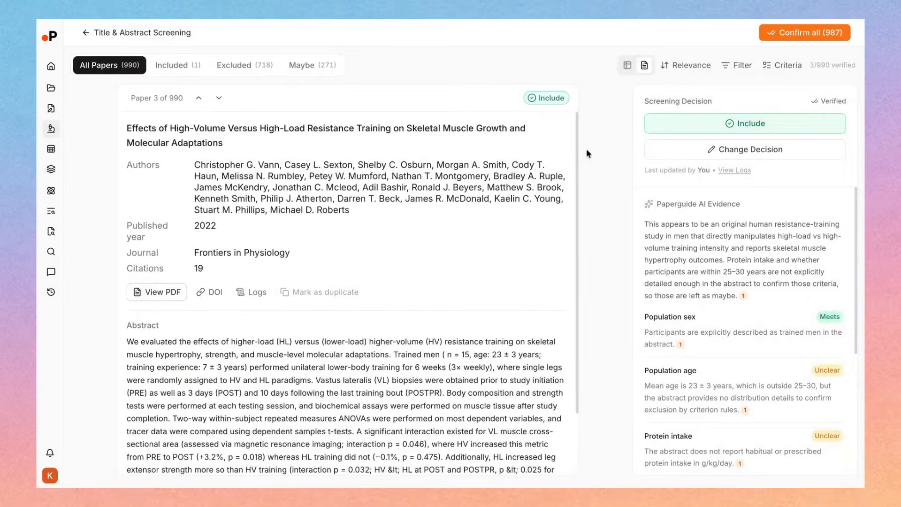
{"action": "scroll", "coordinate": [460, 324], "scroll_direction": "down", "scroll_amount": 3}
{"action": "scroll", "coordinate": [655, 269], "scroll_direction": "down", "scroll_amount": 5}
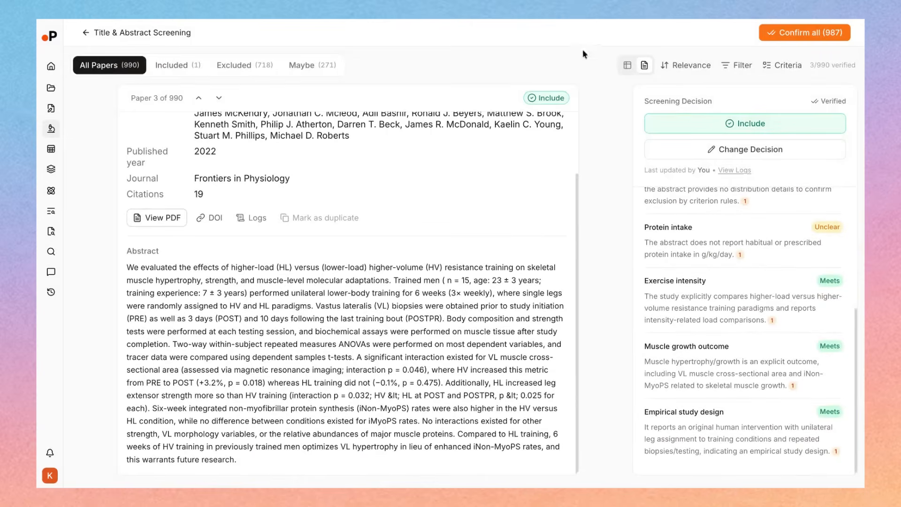
Return to the table view of all papers and confirm all remaining title and abstract screening decisions at once
{"action": "left_click", "coordinate": [628, 65]}
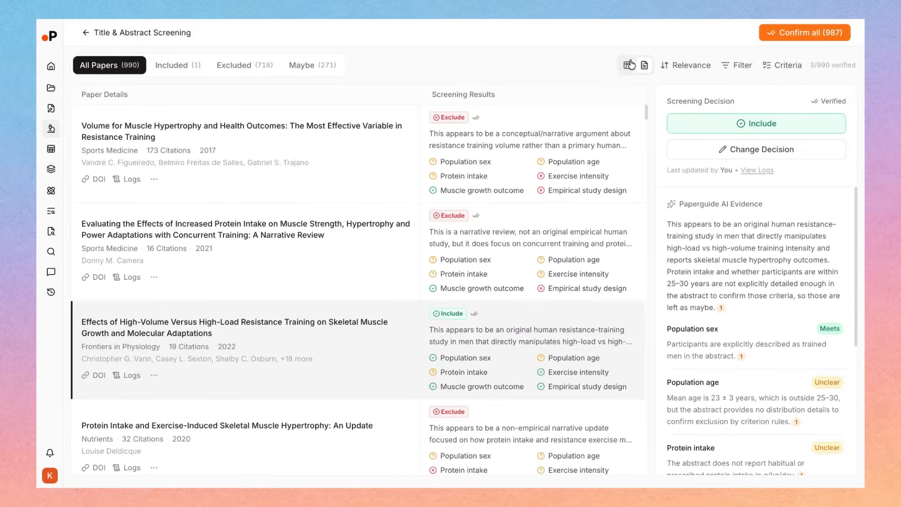
{"action": "scroll", "coordinate": [466, 263], "scroll_direction": "down", "scroll_amount": 15}
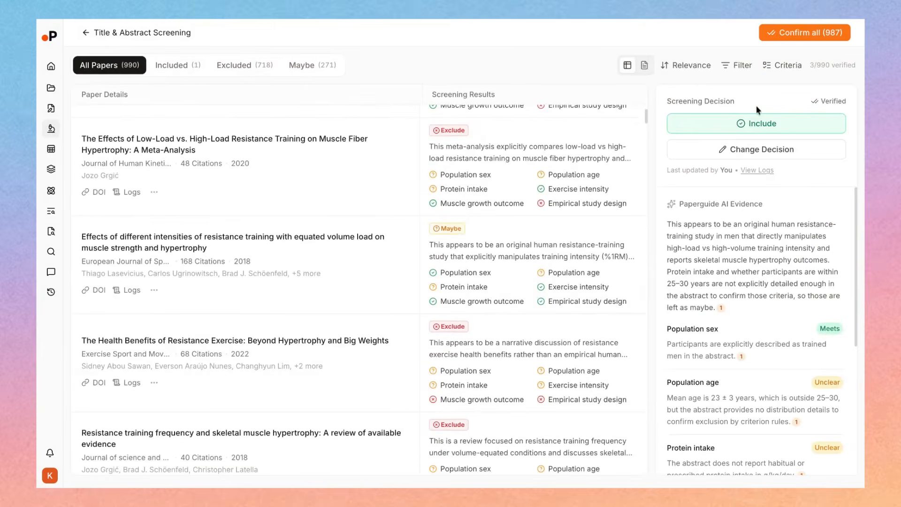
{"action": "left_click", "coordinate": [808, 34]}
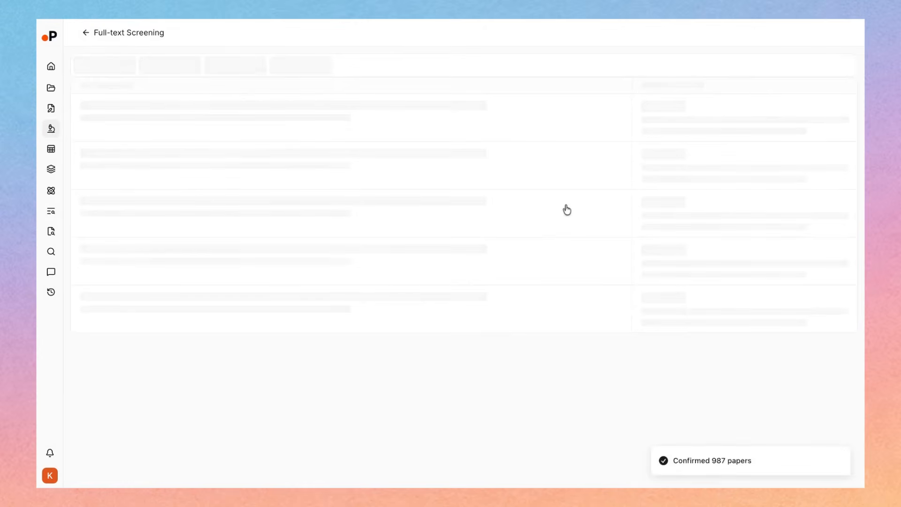
Return to the review overview and check the verified include, maybe and exclude results of the title and abstract screening
{"action": "left_click", "coordinate": [86, 32]}
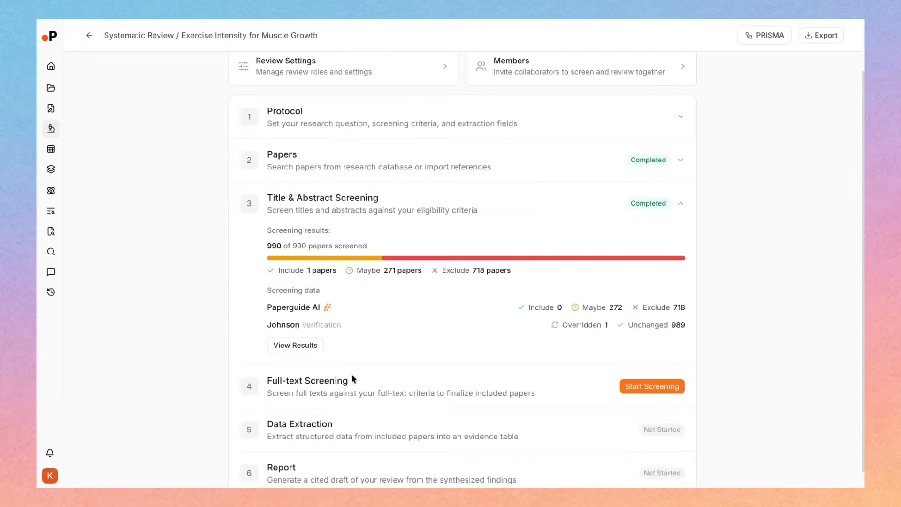
{"action": "scroll", "coordinate": [354, 379], "scroll_direction": "down", "scroll_amount": 1}
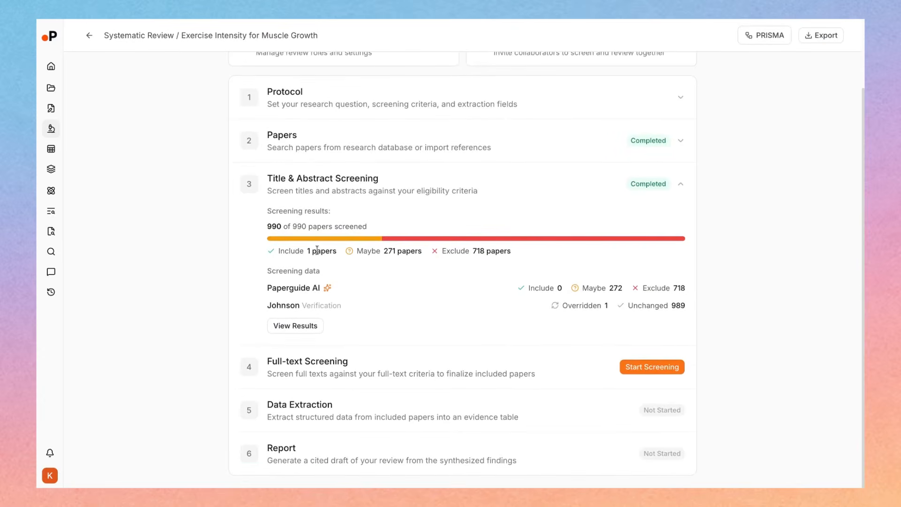
{"action": "left_click_drag", "start_coordinate": [306, 250], "coordinate": [392, 250]}
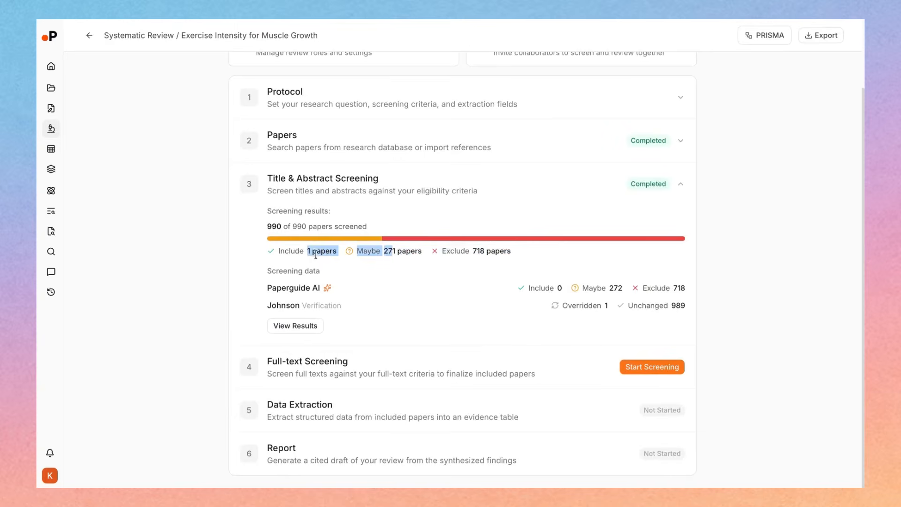
{"action": "left_click", "coordinate": [317, 254]}
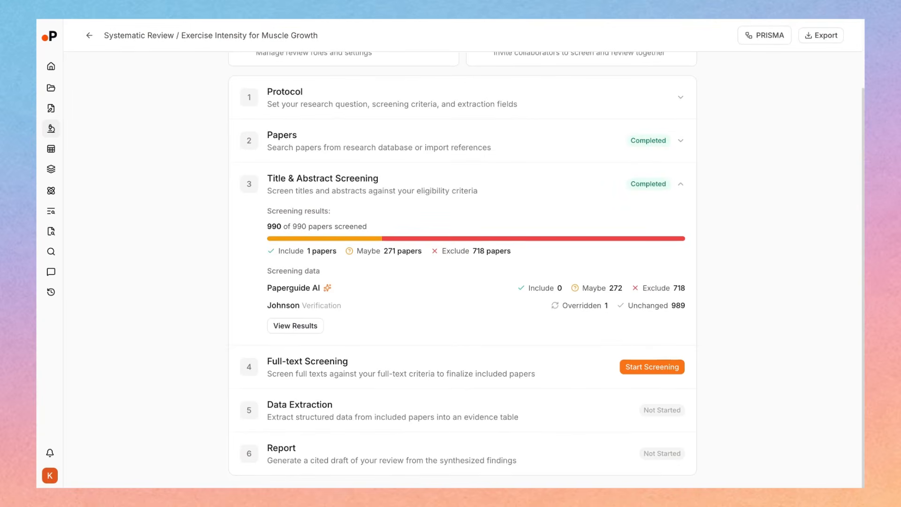
In the review settings, assign the title and abstract screening verifier as the Full-text Screening Verifier too
{"action": "scroll", "coordinate": [209, 256], "scroll_direction": "up", "scroll_amount": 2}
{"action": "scroll", "coordinate": [390, 407], "scroll_direction": "down", "scroll_amount": 2}
{"action": "scroll", "coordinate": [233, 370], "scroll_direction": "up", "scroll_amount": 2}
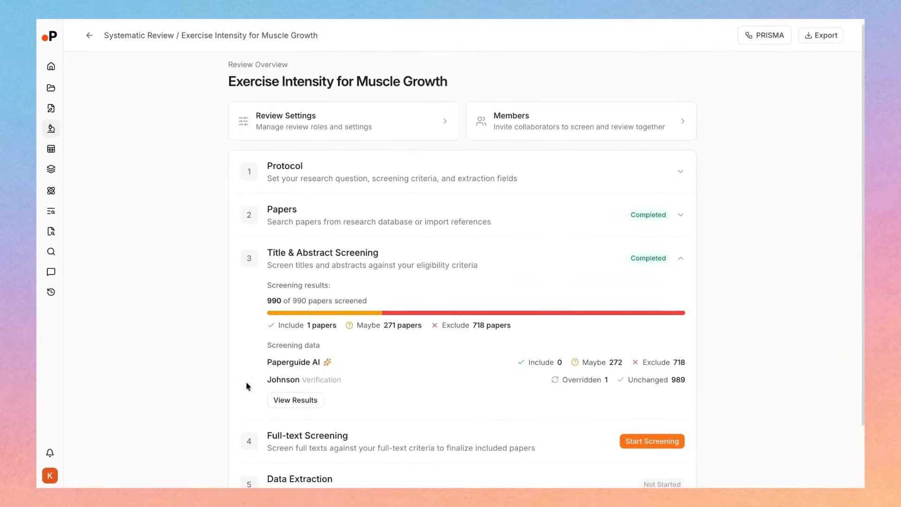
{"action": "left_click", "coordinate": [318, 137]}
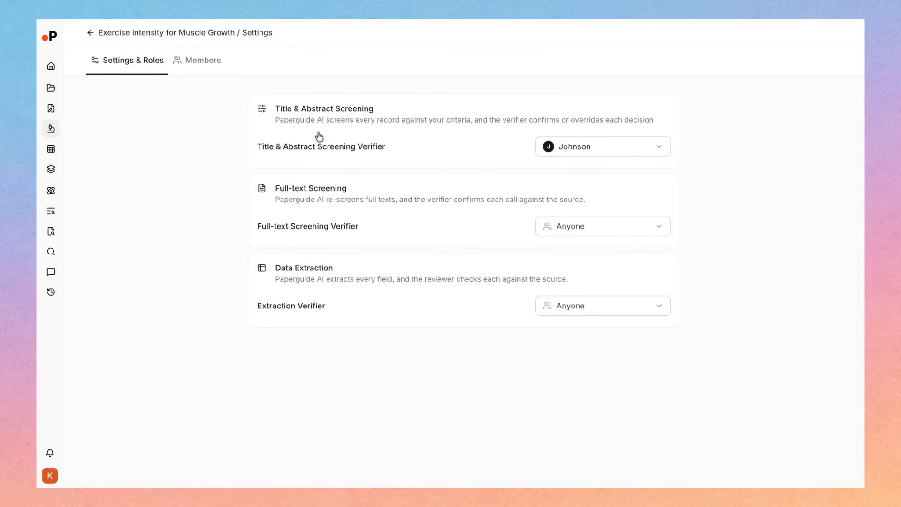
{"action": "left_click", "coordinate": [564, 227]}
{"action": "left_click", "coordinate": [575, 280]}
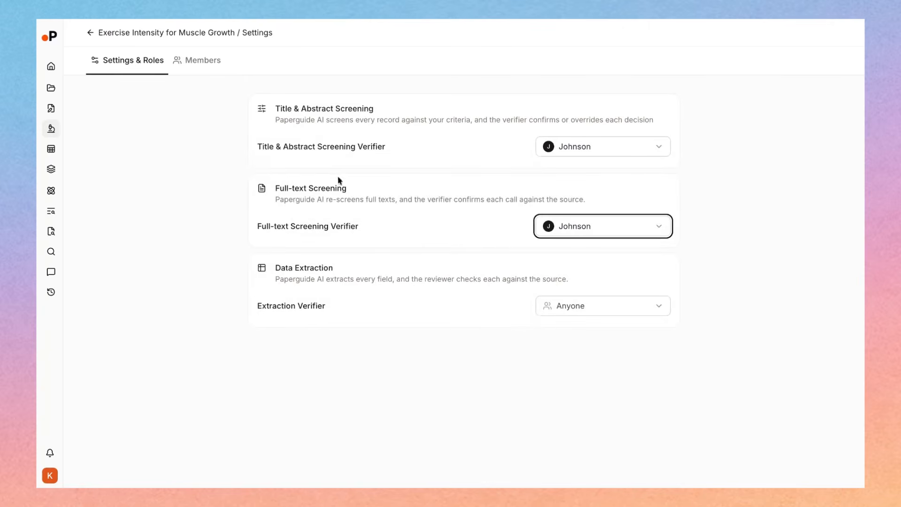
Go back to the review overview and start the full-text screening of the papers that advanced from title and abstract screening
{"action": "left_click", "coordinate": [126, 33]}
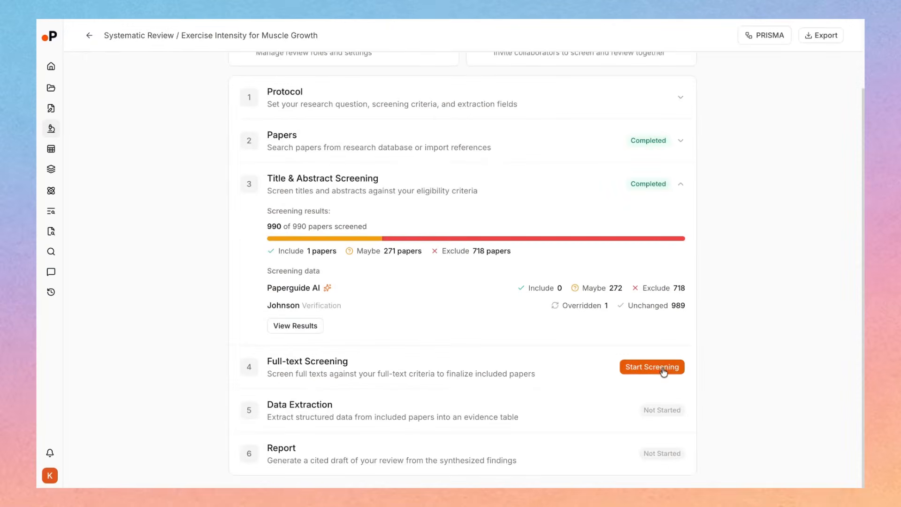
{"action": "left_click", "coordinate": [664, 372]}
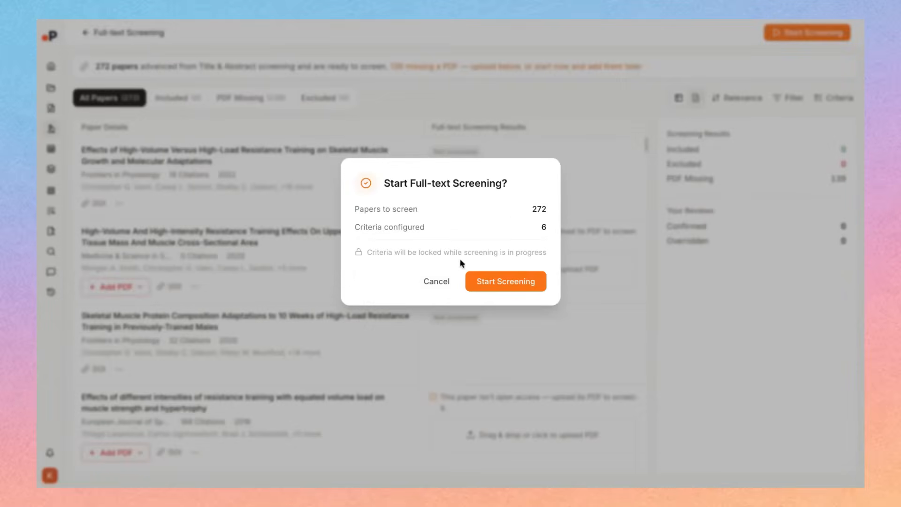
{"action": "double_click", "coordinate": [542, 213]}
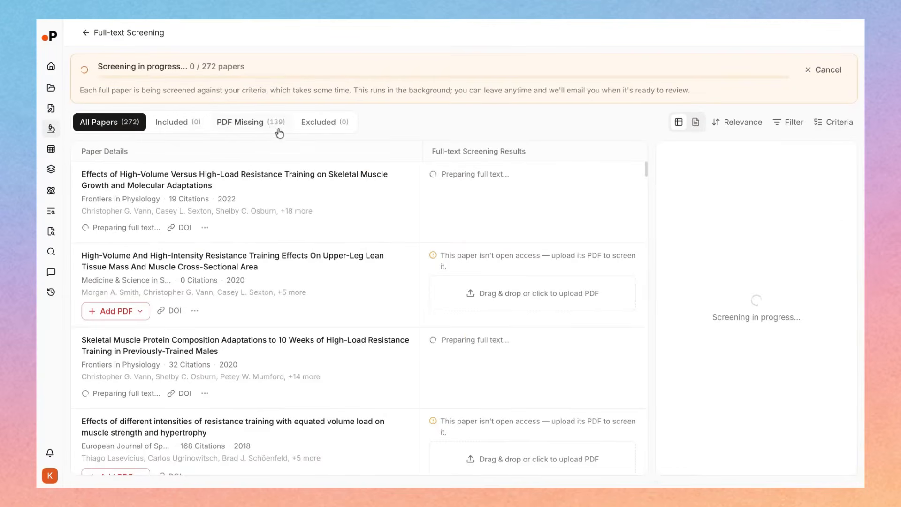
Look through the papers with a missing PDF and compare them with the full list of papers in full-text screening
{"action": "left_click", "coordinate": [270, 134]}
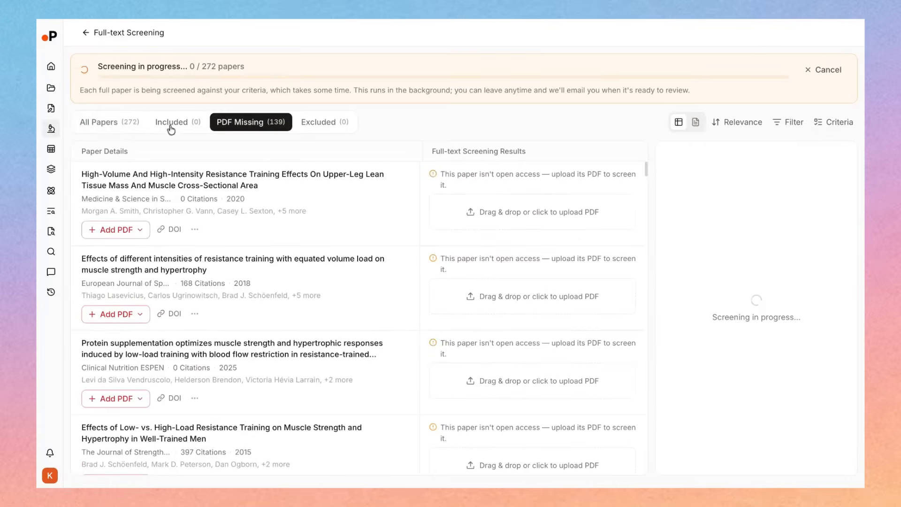
{"action": "left_click", "coordinate": [123, 124]}
{"action": "left_click", "coordinate": [240, 123]}
{"action": "scroll", "coordinate": [528, 238], "scroll_direction": "down", "scroll_amount": 3}
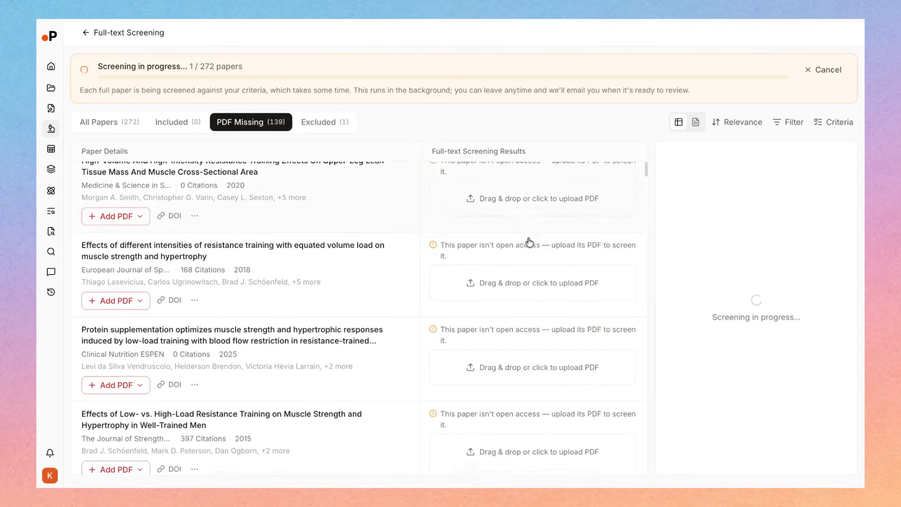
{"action": "scroll", "coordinate": [530, 243], "scroll_direction": "up", "scroll_amount": 3}
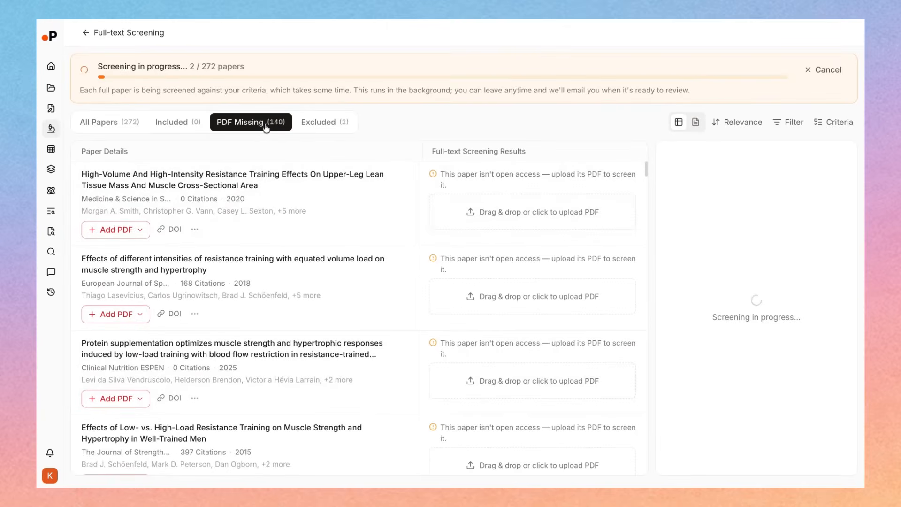
{"action": "left_click", "coordinate": [126, 121]}
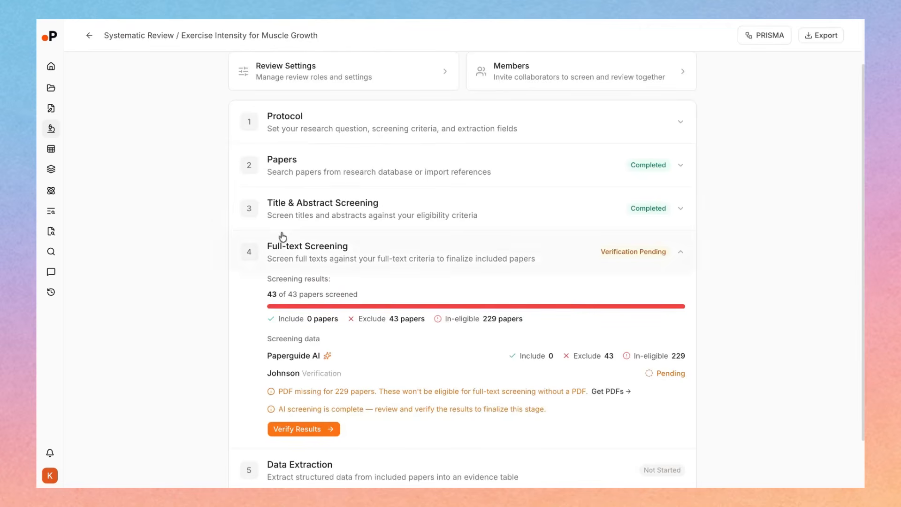
Review the full-text screening results and the notice about papers with missing PDFs in the review overview
{"action": "scroll", "coordinate": [208, 271], "scroll_direction": "up", "scroll_amount": 1}
{"action": "scroll", "coordinate": [726, 328], "scroll_direction": "down", "scroll_amount": 2}
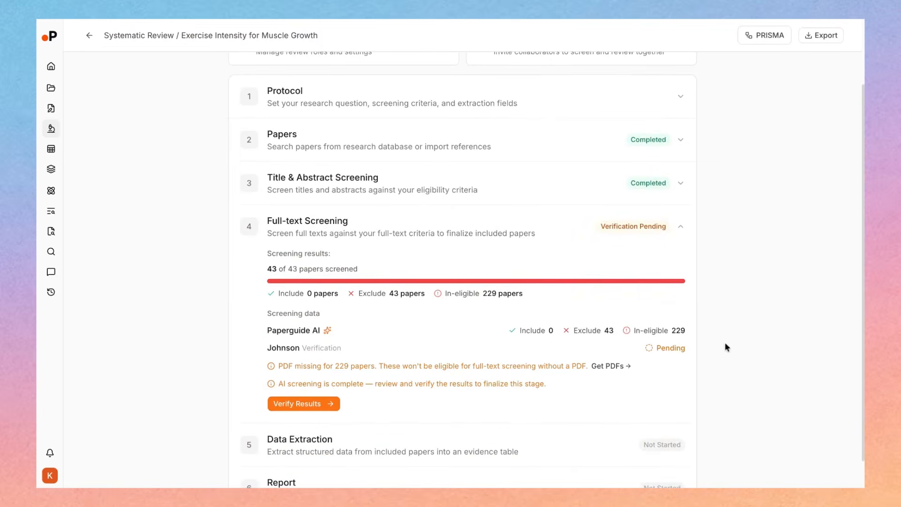
{"action": "left_click_drag", "start_coordinate": [282, 367], "coordinate": [355, 367]}
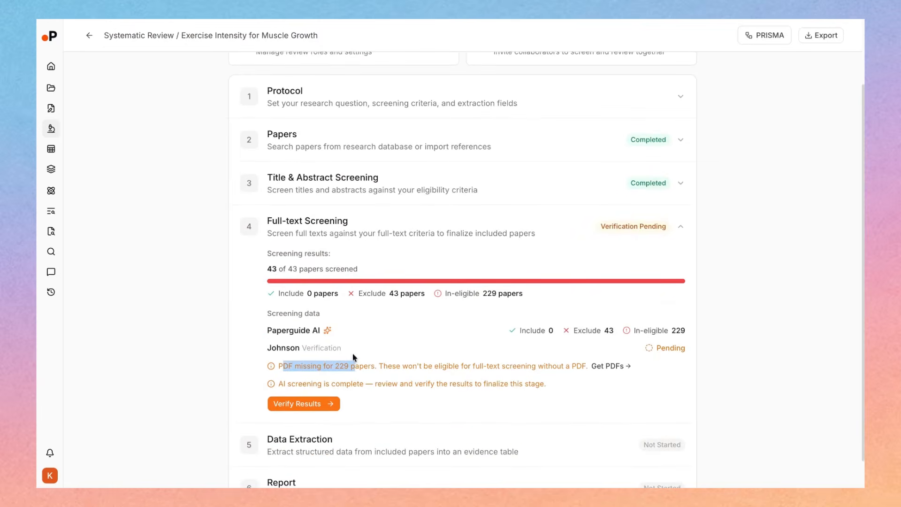
{"action": "left_click", "coordinate": [221, 350]}
{"action": "double_click", "coordinate": [338, 368]}
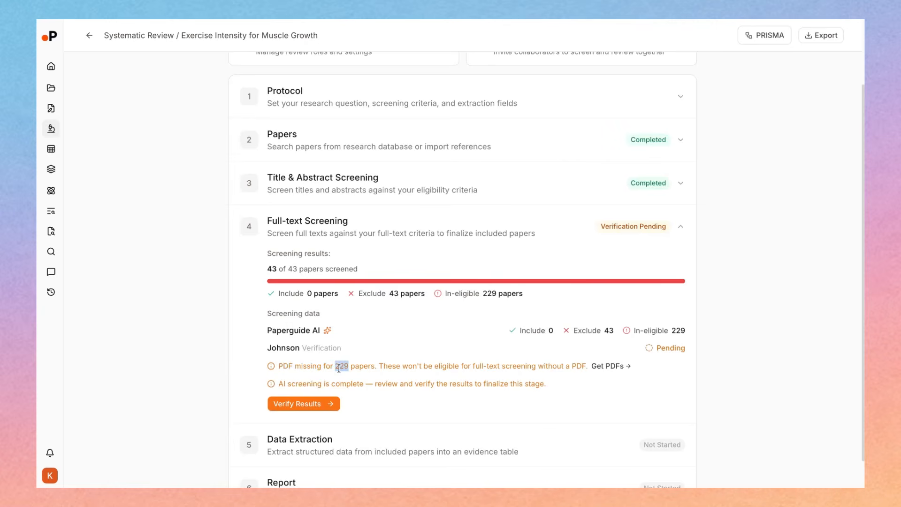
{"action": "left_click", "coordinate": [441, 369]}
{"action": "scroll", "coordinate": [390, 370], "scroll_direction": "up", "scroll_amount": 2}
{"action": "scroll", "coordinate": [355, 439], "scroll_direction": "down", "scroll_amount": 1}
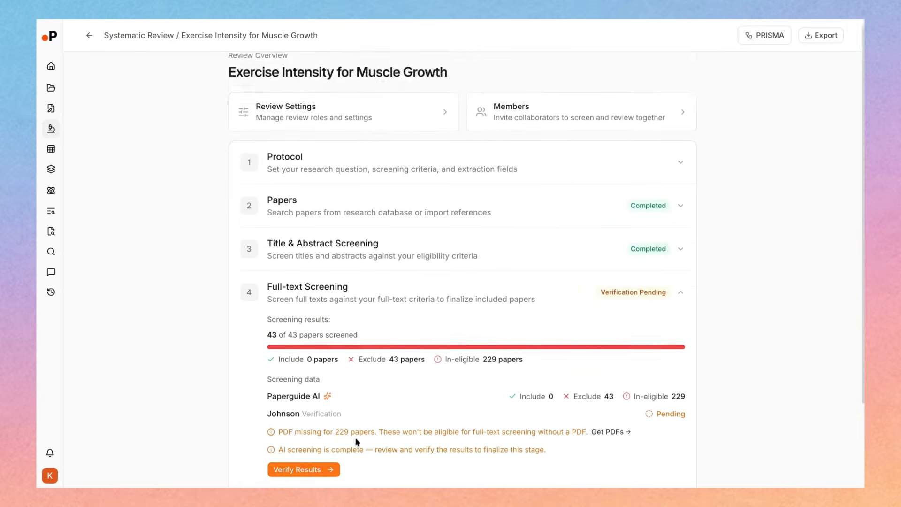
View the PRISMA flow diagram, check the number of full texts not retrieved, and close the diagram
{"action": "scroll", "coordinate": [339, 395], "scroll_direction": "up", "scroll_amount": 1}
{"action": "left_click", "coordinate": [763, 35]}
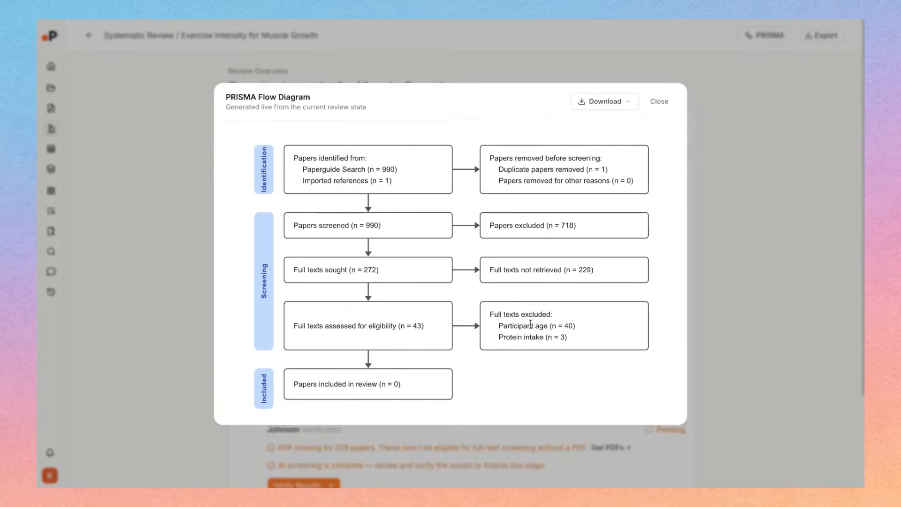
{"action": "left_click_drag", "start_coordinate": [562, 270], "coordinate": [594, 270]}
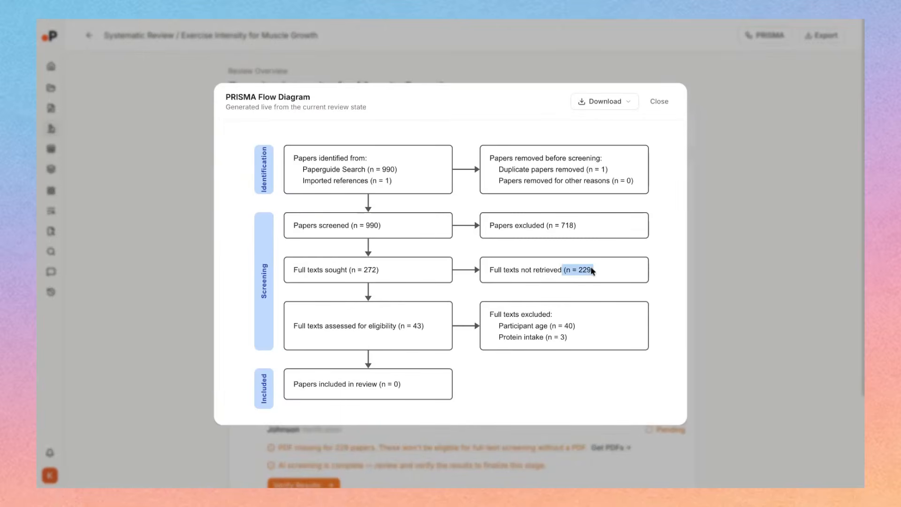
{"action": "left_click", "coordinate": [659, 102]}
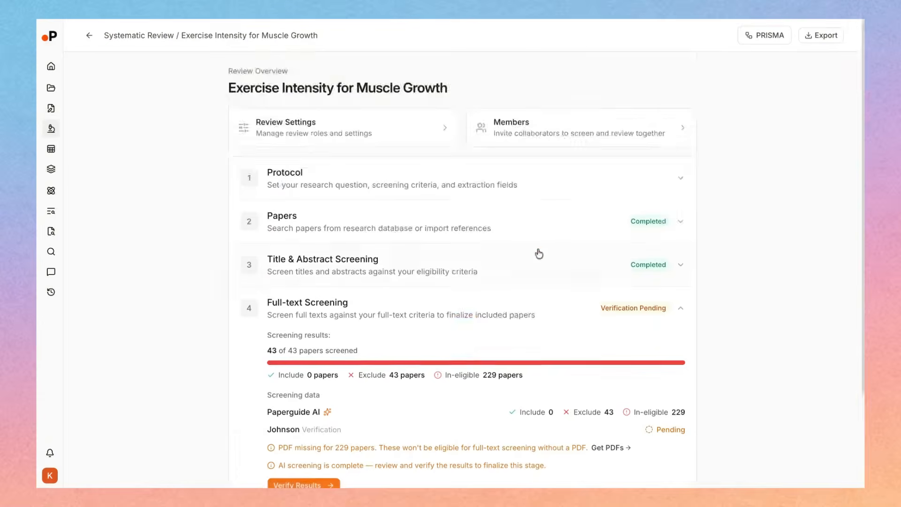
Open the full-text screening results for verification and read the AI evidence for the first paper
{"action": "scroll", "coordinate": [539, 254], "scroll_direction": "down", "scroll_amount": 4}
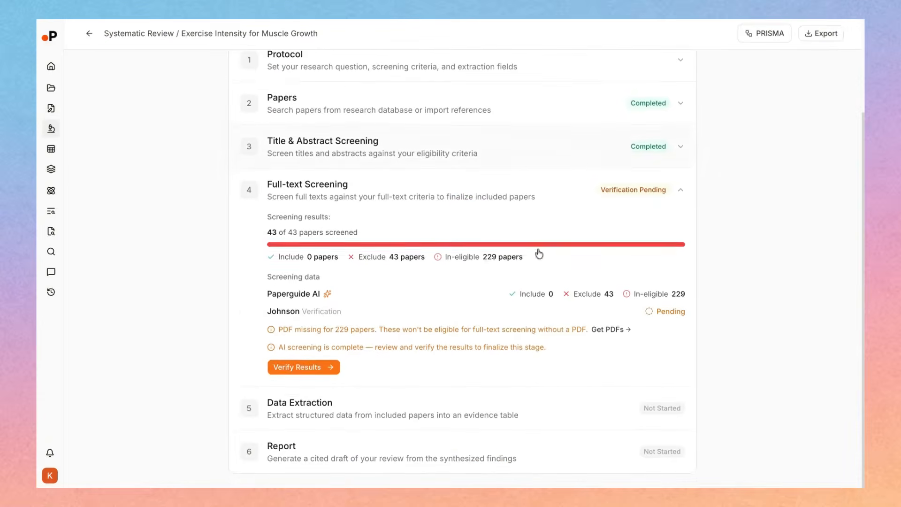
{"action": "left_click", "coordinate": [330, 371]}
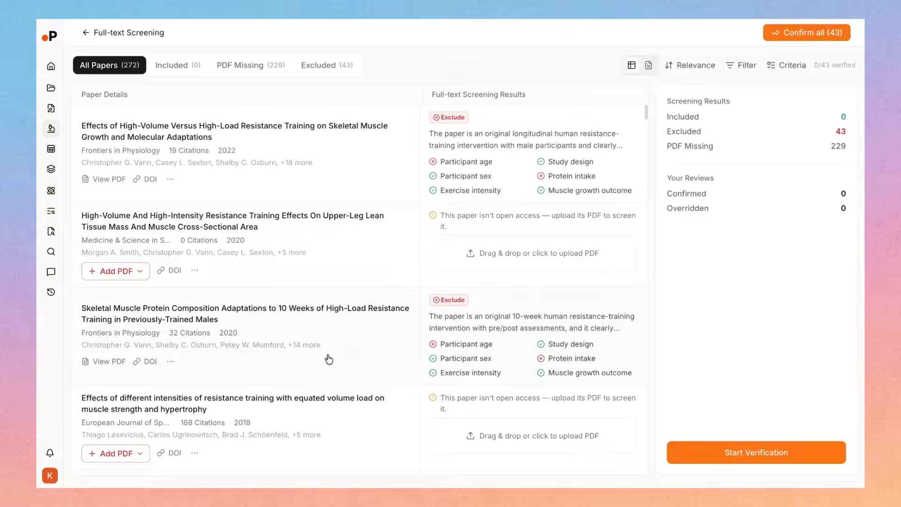
{"action": "left_click", "coordinate": [500, 190]}
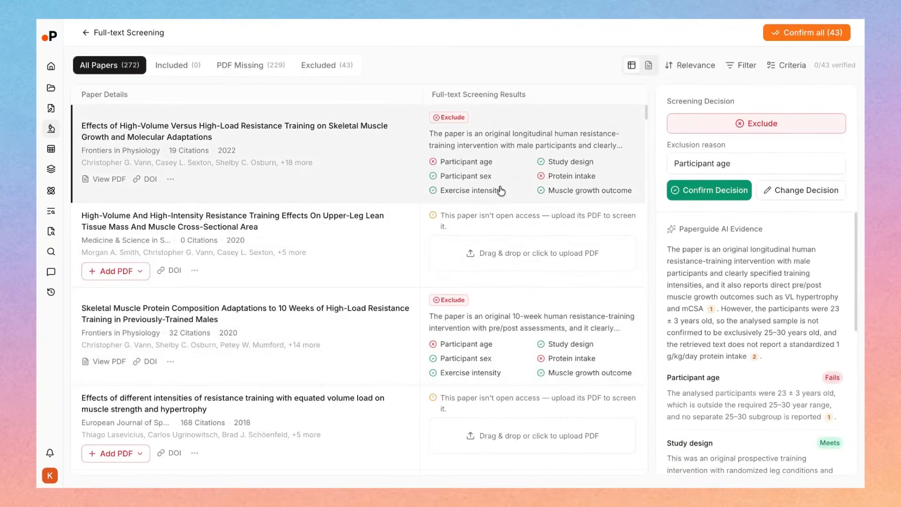
{"action": "scroll", "coordinate": [791, 247], "scroll_direction": "down", "scroll_amount": 2}
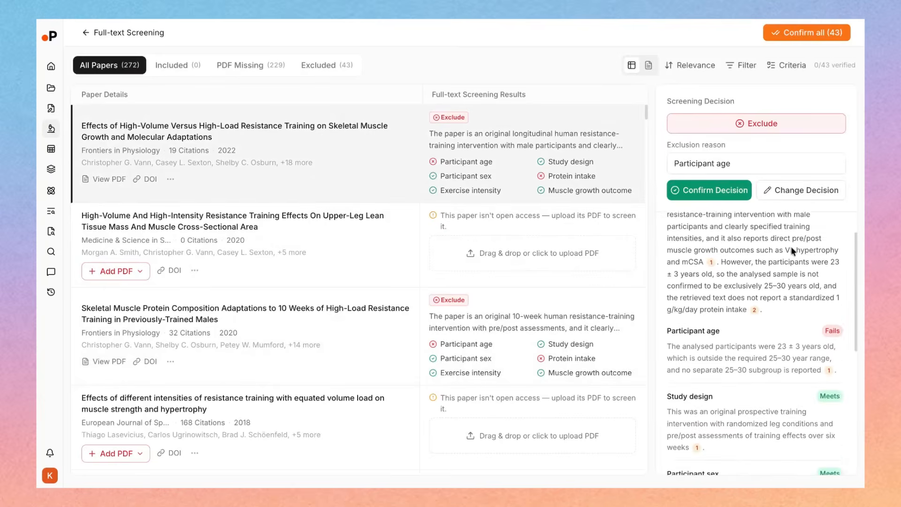
{"action": "scroll", "coordinate": [791, 249], "scroll_direction": "up", "scroll_amount": 2}
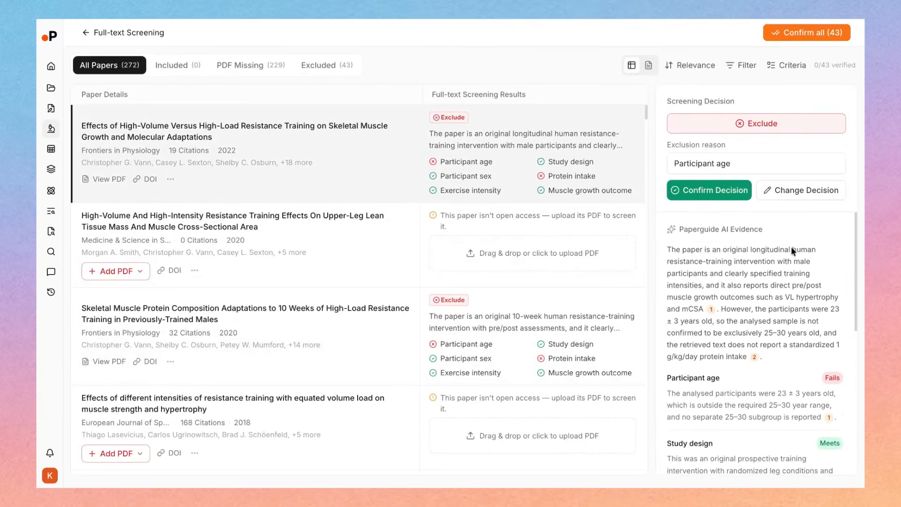
Examine the criterion-by-criterion AI assessment of the first paper, especially the reasoning for Participant age
{"action": "scroll", "coordinate": [839, 213], "scroll_direction": "down", "scroll_amount": 4}
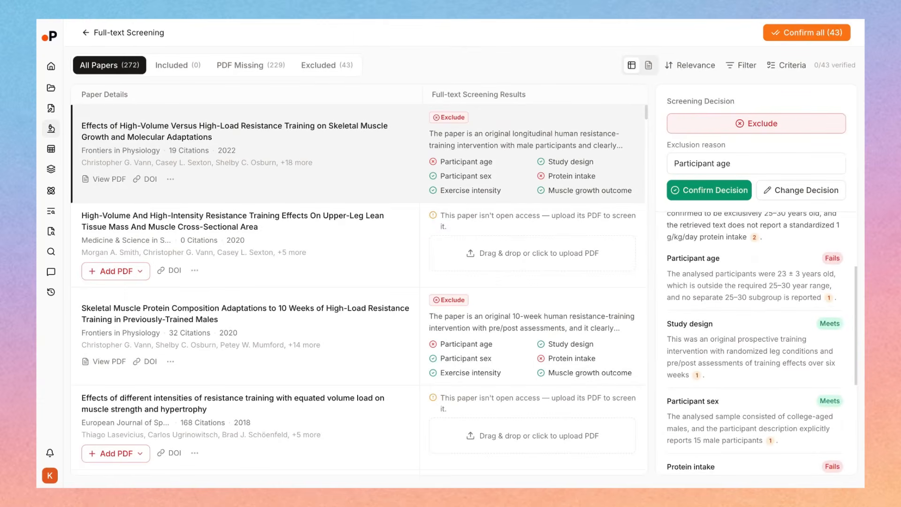
{"action": "triple_click", "coordinate": [668, 258]}
{"action": "left_click", "coordinate": [668, 258]}
{"action": "scroll", "coordinate": [712, 323], "scroll_direction": "down", "scroll_amount": 1}
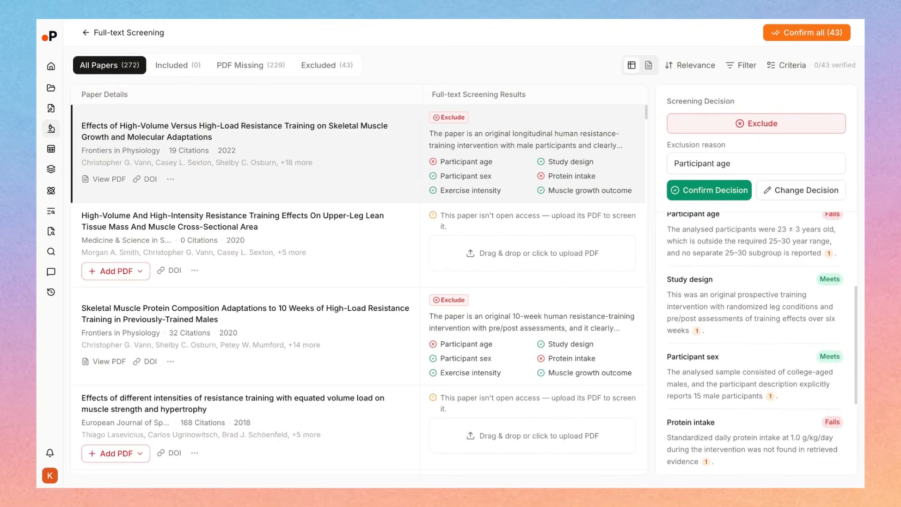
{"action": "scroll", "coordinate": [713, 323], "scroll_direction": "up", "scroll_amount": 1}
{"action": "scroll", "coordinate": [755, 343], "scroll_direction": "up", "scroll_amount": 1}
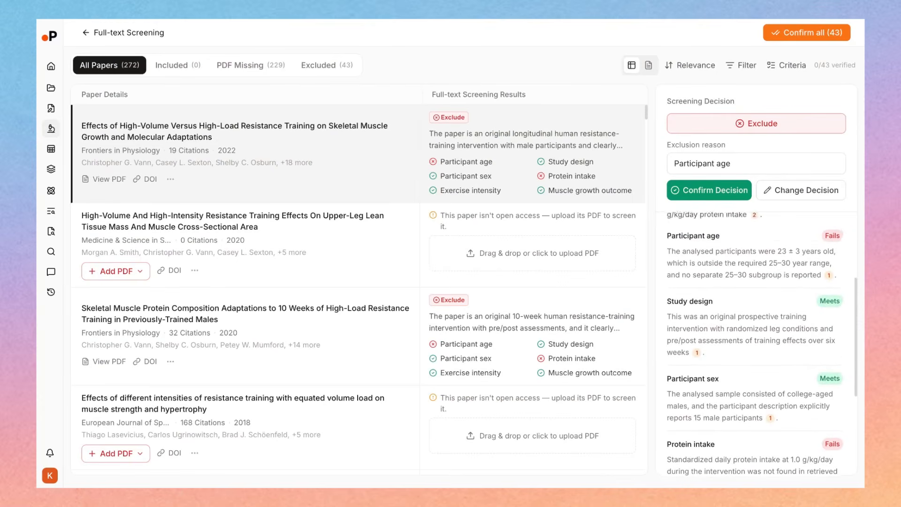
{"action": "scroll", "coordinate": [718, 275], "scroll_direction": "down", "scroll_amount": 3}
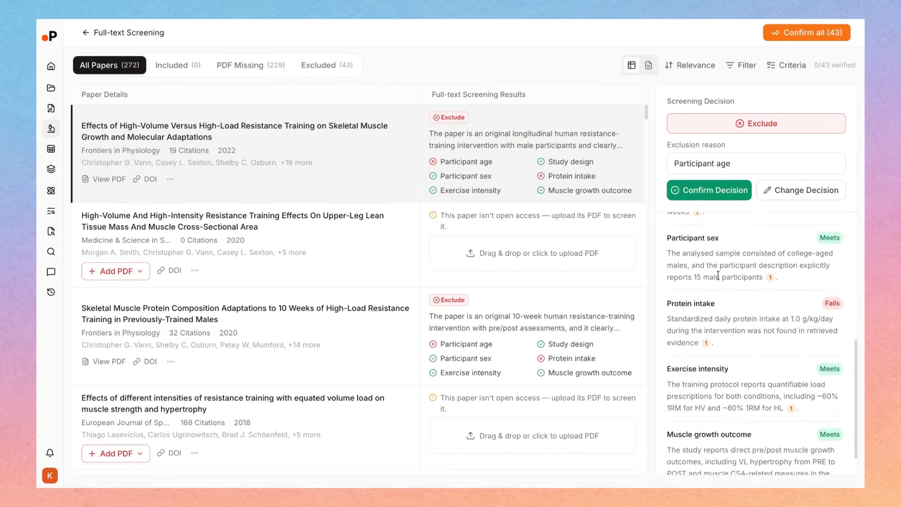
{"action": "scroll", "coordinate": [668, 283], "scroll_direction": "up", "scroll_amount": 4}
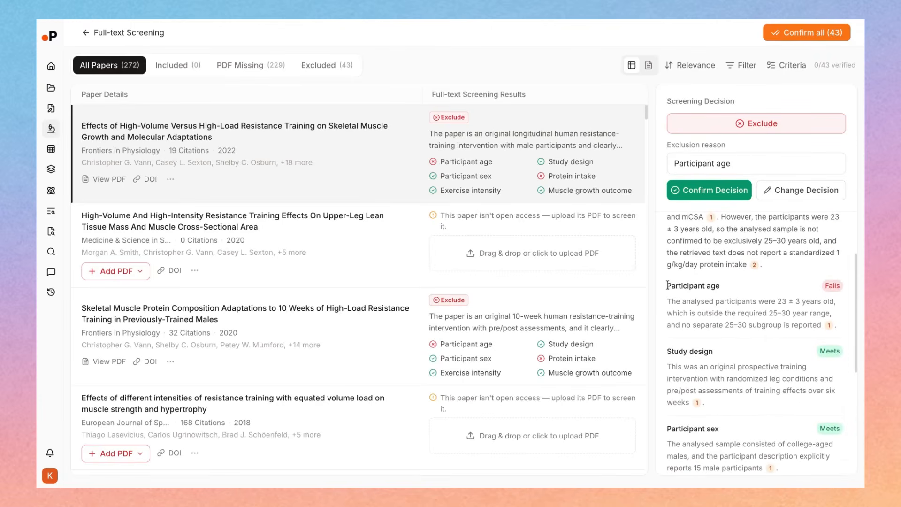
{"action": "left_click_drag", "start_coordinate": [668, 303], "coordinate": [823, 325]}
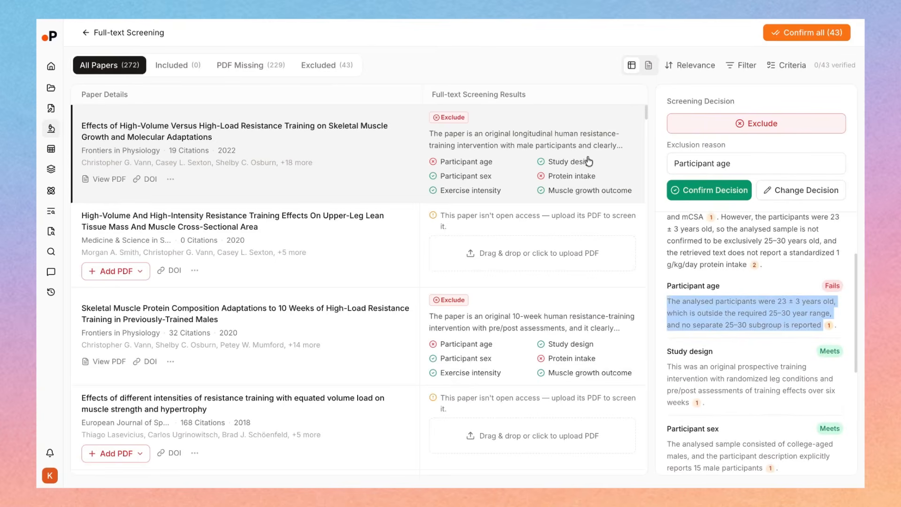
Open the first paper's detail view and jump to the full-text passage cited for the Participant age criterion
{"action": "left_click", "coordinate": [468, 168]}
{"action": "left_click", "coordinate": [225, 127]}
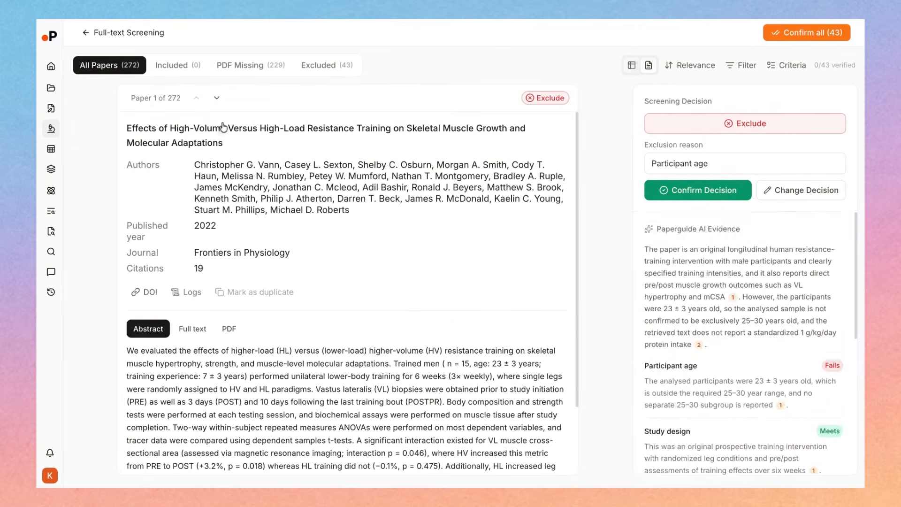
{"action": "scroll", "coordinate": [782, 309], "scroll_direction": "down", "scroll_amount": 3}
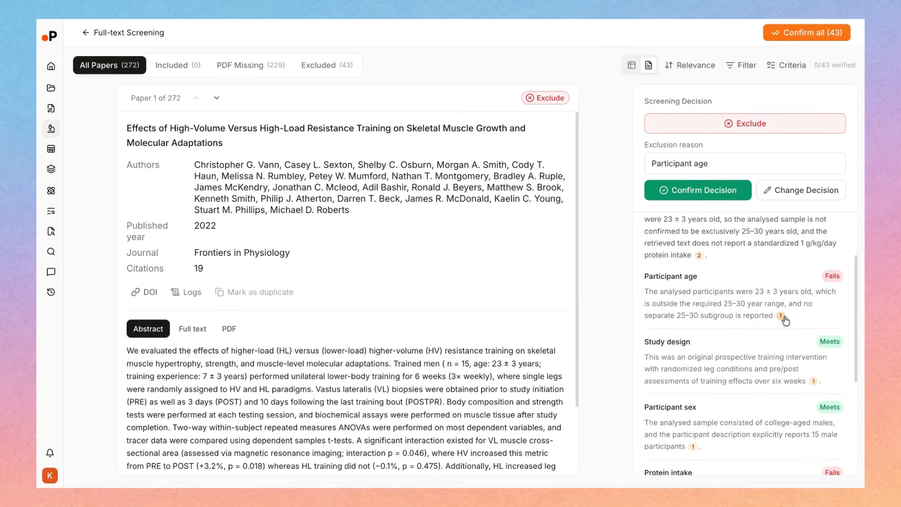
{"action": "left_click", "coordinate": [781, 316]}
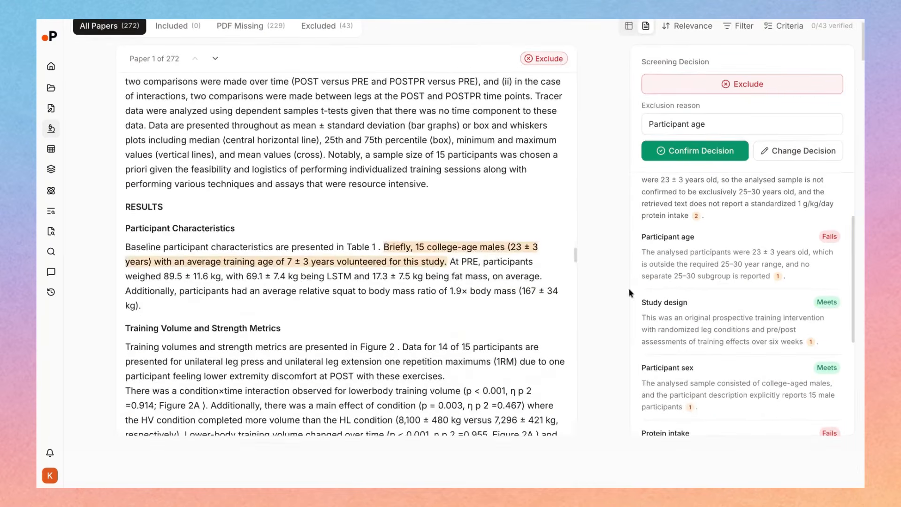
Step through the full-text passages cited in the AI evidence summary and confirm the first paper's Exclude decision
{"action": "scroll", "coordinate": [651, 250], "scroll_direction": "up", "scroll_amount": 3}
{"action": "left_click", "coordinate": [730, 258]}
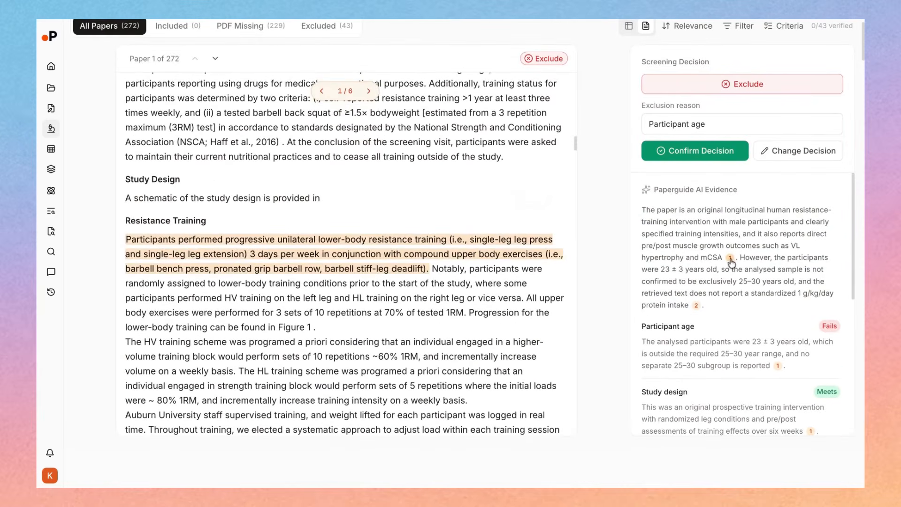
{"action": "left_click", "coordinate": [376, 94]}
{"action": "left_click", "coordinate": [375, 93]}
{"action": "left_click", "coordinate": [375, 93]}
{"action": "left_click", "coordinate": [376, 93]}
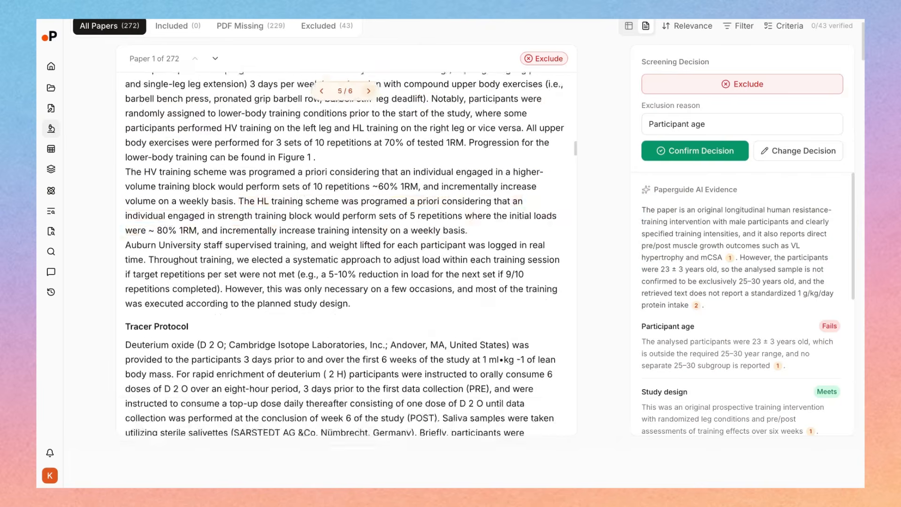
{"action": "left_click", "coordinate": [375, 93]}
{"action": "left_click", "coordinate": [368, 91]}
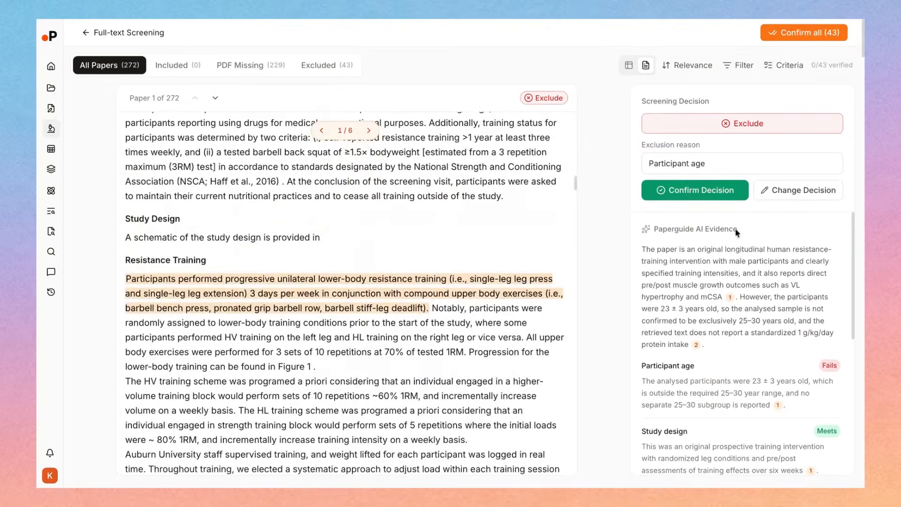
{"action": "left_click", "coordinate": [687, 193]}
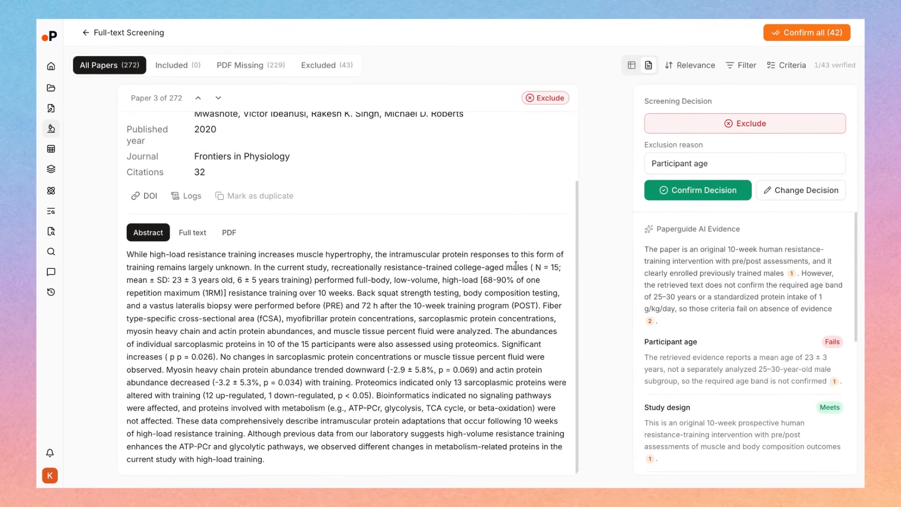
Read the AI evidence for the third paper and try to change its screening decision to Include
{"action": "scroll", "coordinate": [744, 358], "scroll_direction": "down", "scroll_amount": 5}
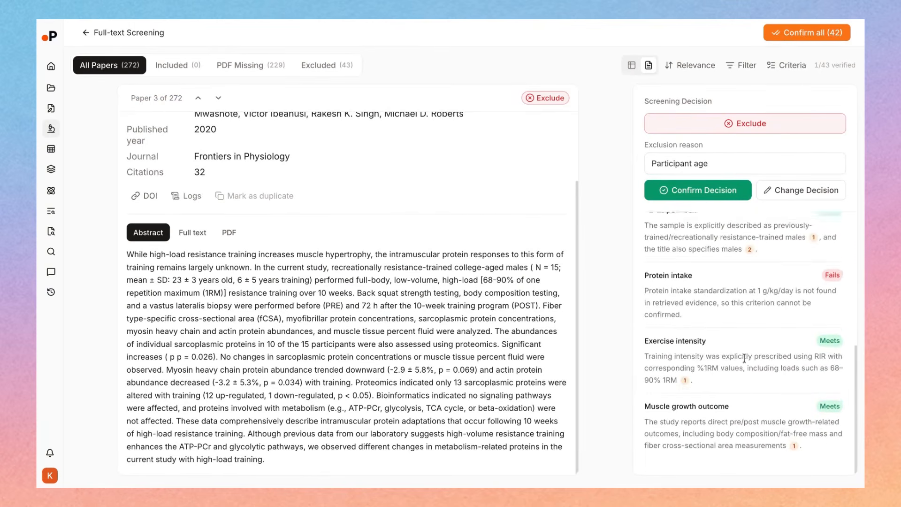
{"action": "scroll", "coordinate": [744, 358], "scroll_direction": "up", "scroll_amount": 5}
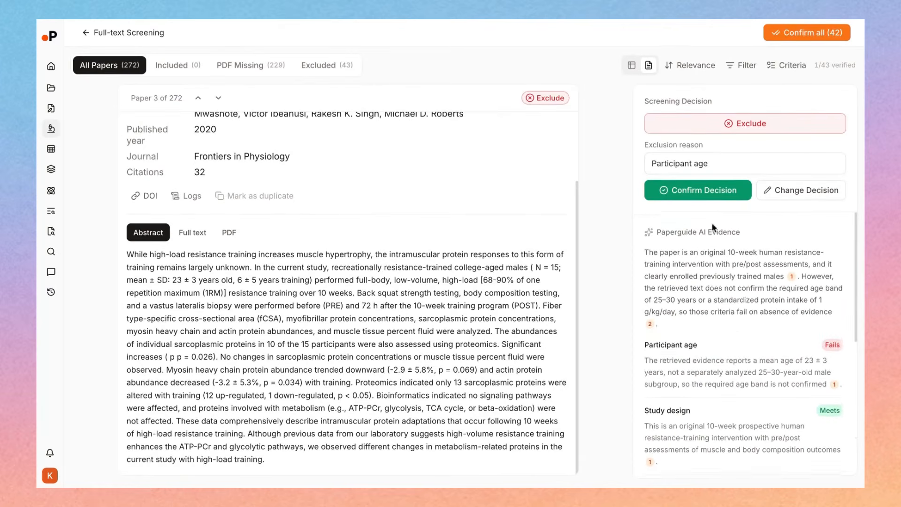
{"action": "left_click", "coordinate": [781, 192]}
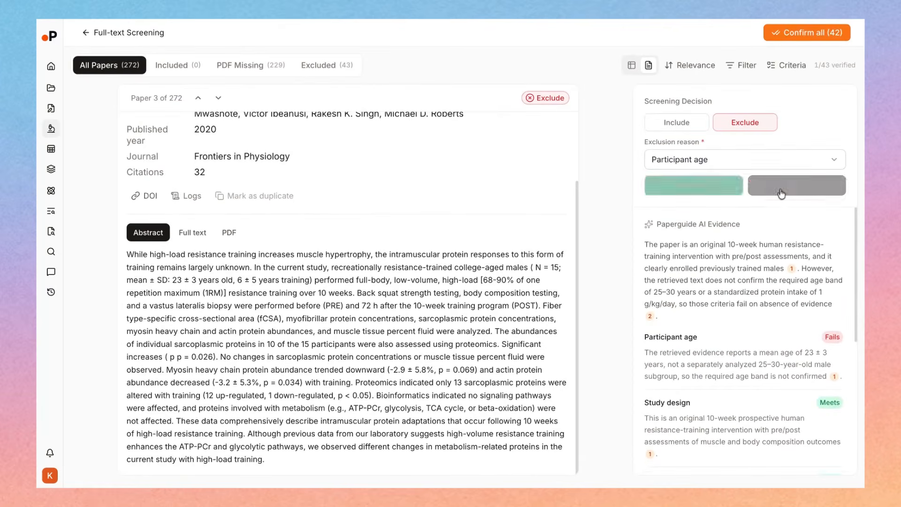
{"action": "left_click", "coordinate": [683, 125]}
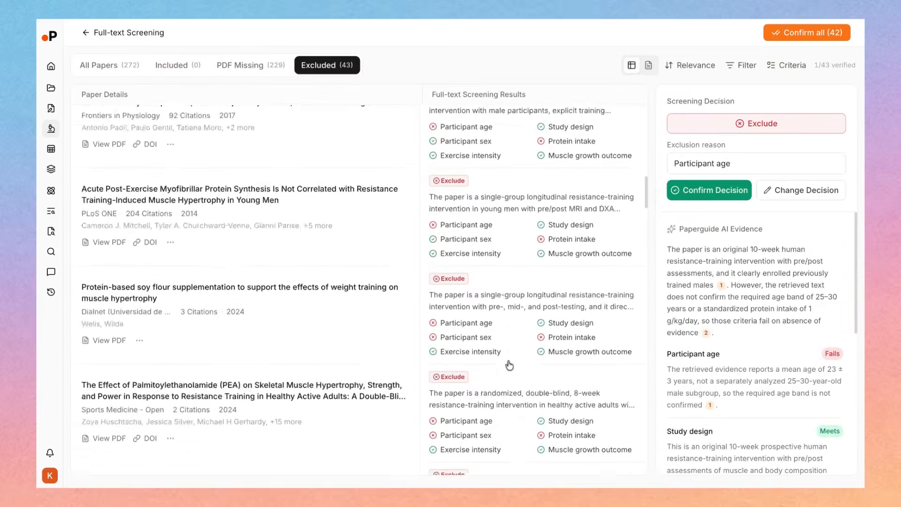
In the missing-PDF list, upload the PDF for "Progressive Resistance Training Volume: Effects on Muscle Thickness, Mass, and Strength Adaptations in Resistance-Trained Individuals"
{"action": "scroll", "coordinate": [247, 291], "scroll_direction": "down", "scroll_amount": 10}
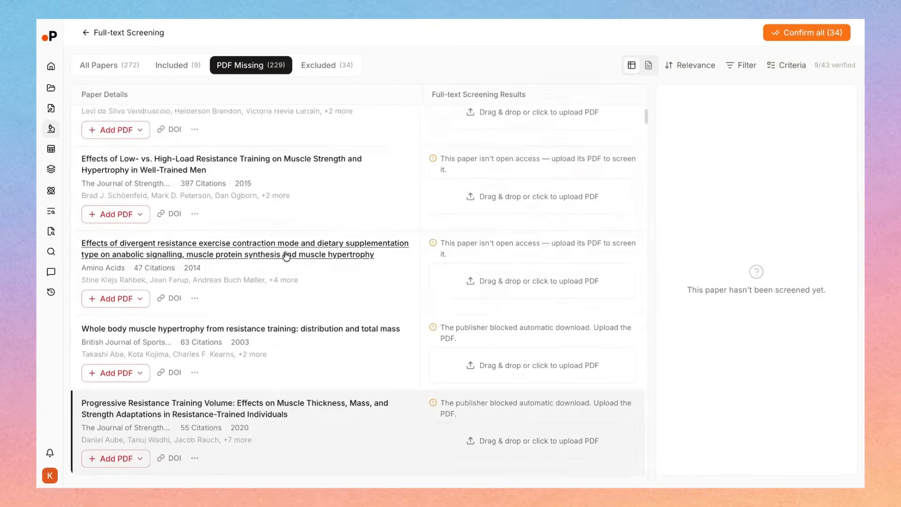
{"action": "scroll", "coordinate": [282, 244], "scroll_direction": "up", "scroll_amount": 5}
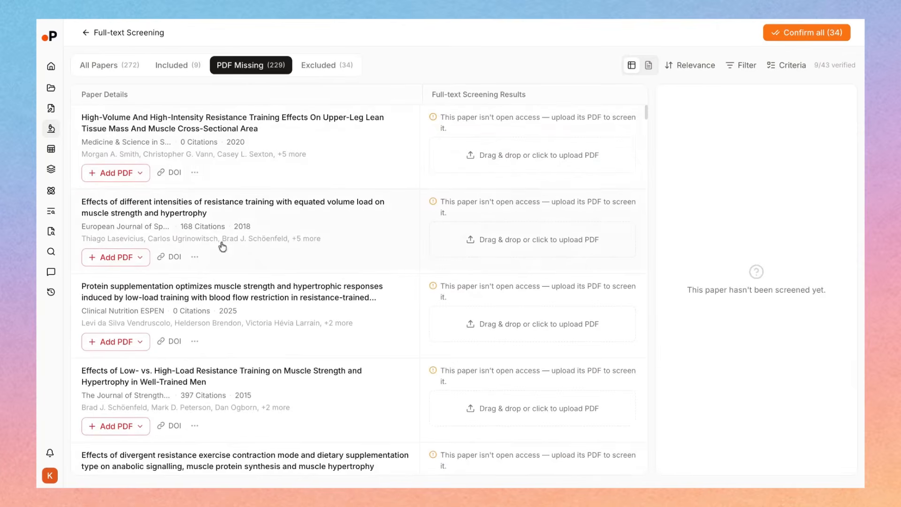
{"action": "scroll", "coordinate": [202, 375], "scroll_direction": "down", "scroll_amount": 2}
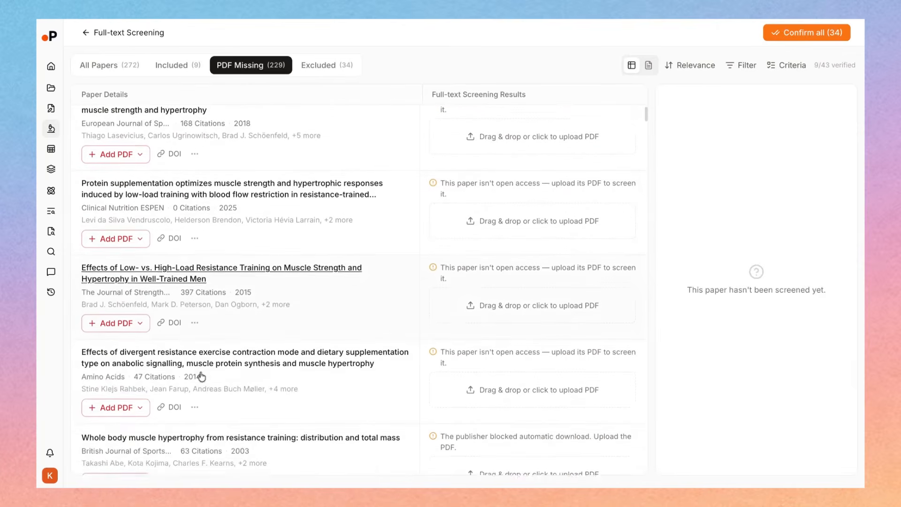
{"action": "scroll", "coordinate": [188, 376], "scroll_direction": "down", "scroll_amount": 5}
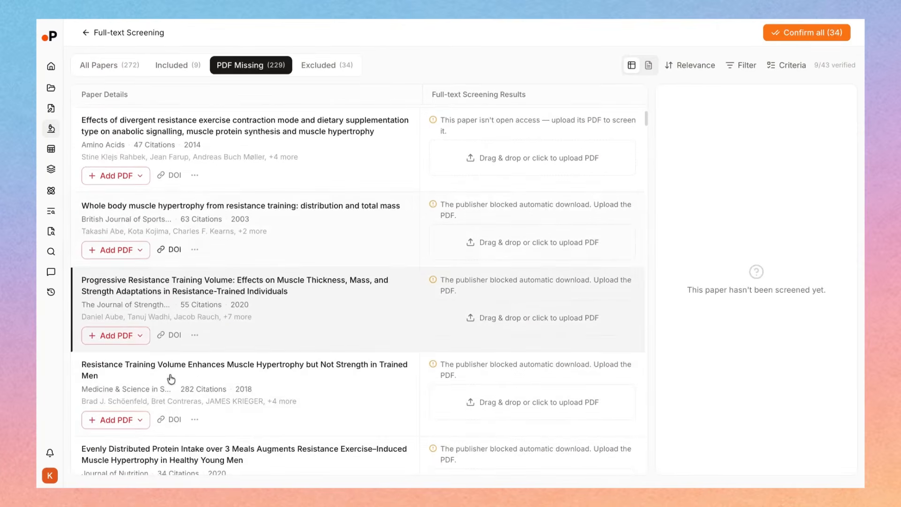
{"action": "left_click", "coordinate": [460, 311]}
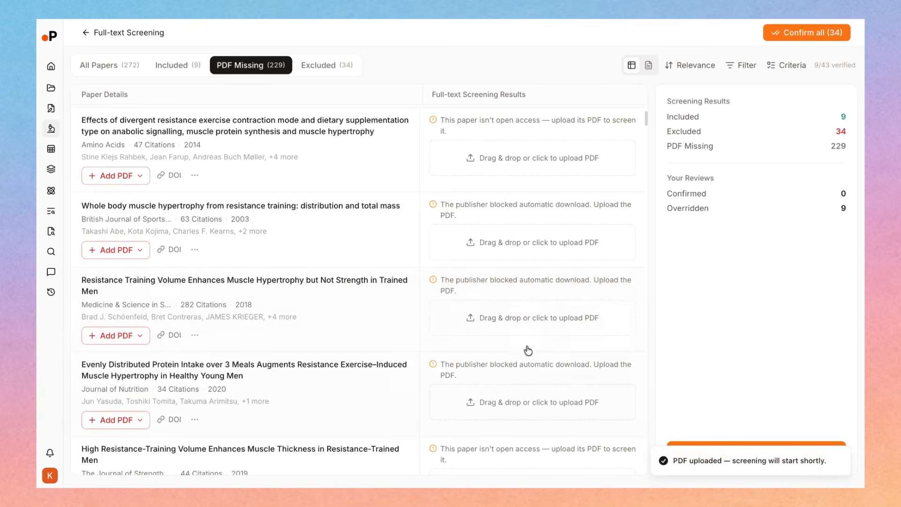
{"action": "scroll", "coordinate": [521, 331], "scroll_direction": "up", "scroll_amount": 1}
{"action": "scroll", "coordinate": [522, 330], "scroll_direction": "up", "scroll_amount": 7}
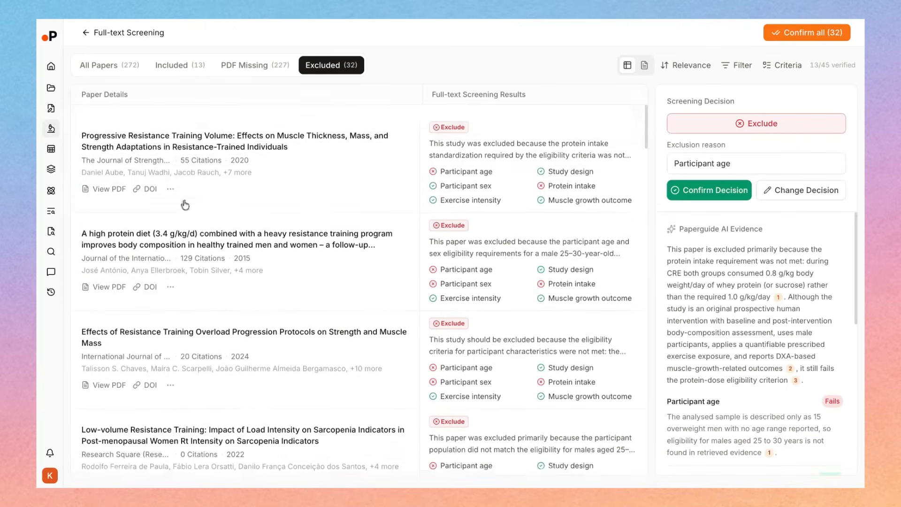
Open the excluded paper "Progressive Resistance Training Volume" and compare its abstract and full text with the AI evidence
{"action": "scroll", "coordinate": [185, 205], "scroll_direction": "down", "scroll_amount": 1}
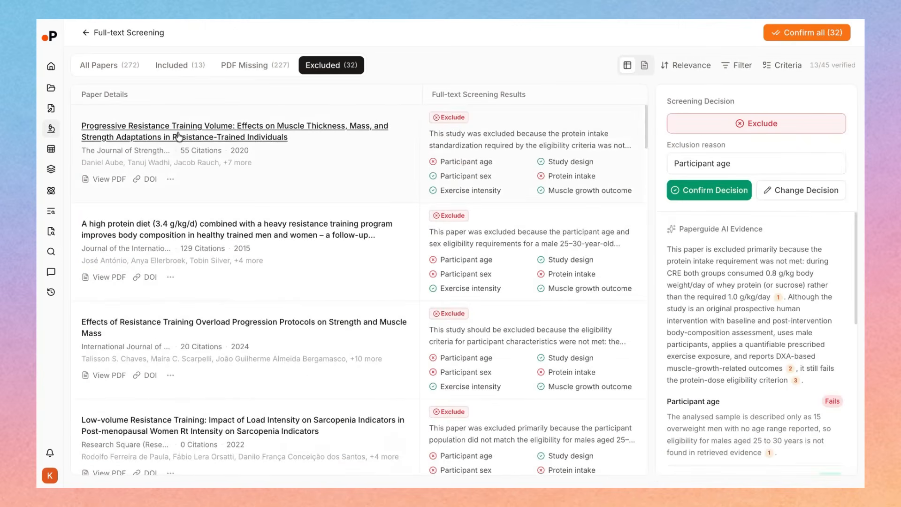
{"action": "left_click", "coordinate": [179, 136]}
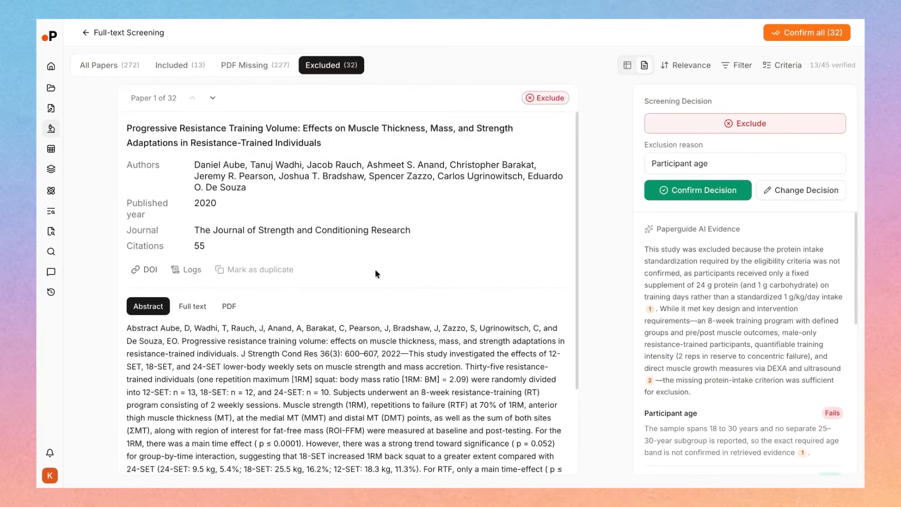
{"action": "scroll", "coordinate": [375, 269], "scroll_direction": "down", "scroll_amount": 3}
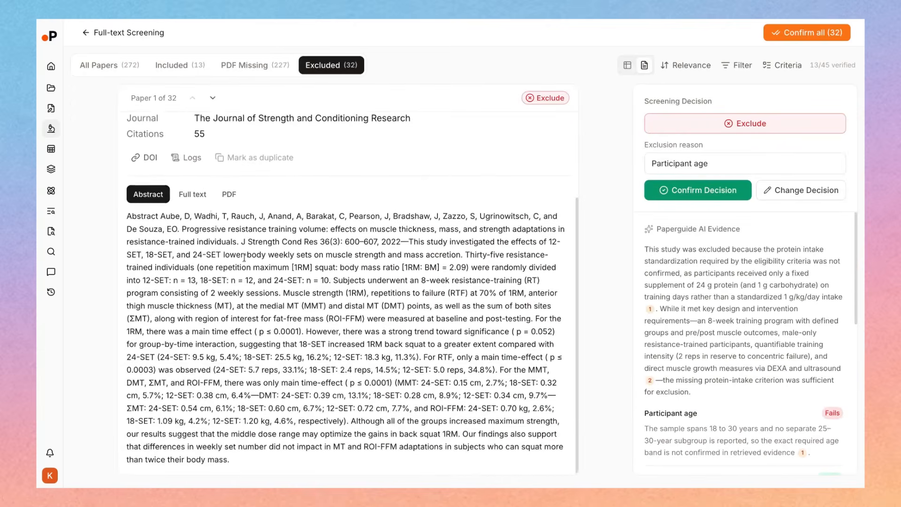
{"action": "left_click", "coordinate": [194, 193]}
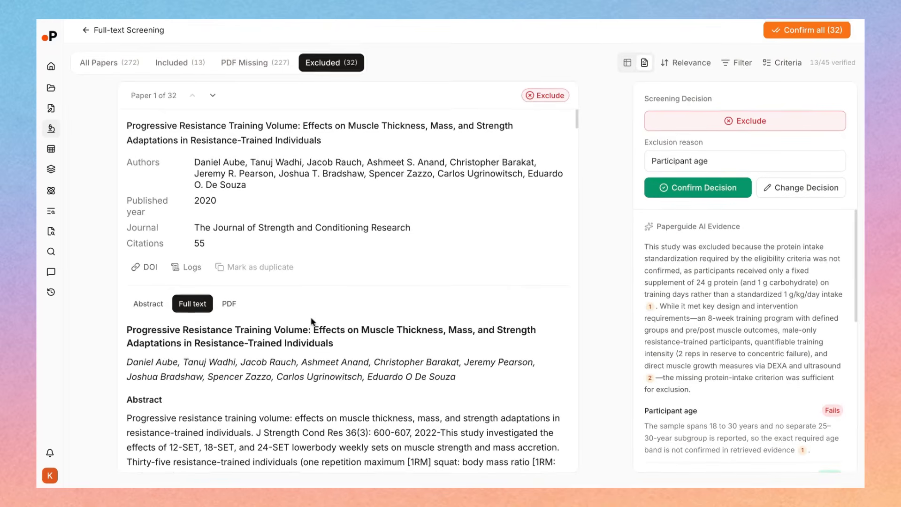
{"action": "scroll", "coordinate": [491, 336], "scroll_direction": "down", "scroll_amount": 5}
{"action": "scroll", "coordinate": [791, 299], "scroll_direction": "down", "scroll_amount": 2}
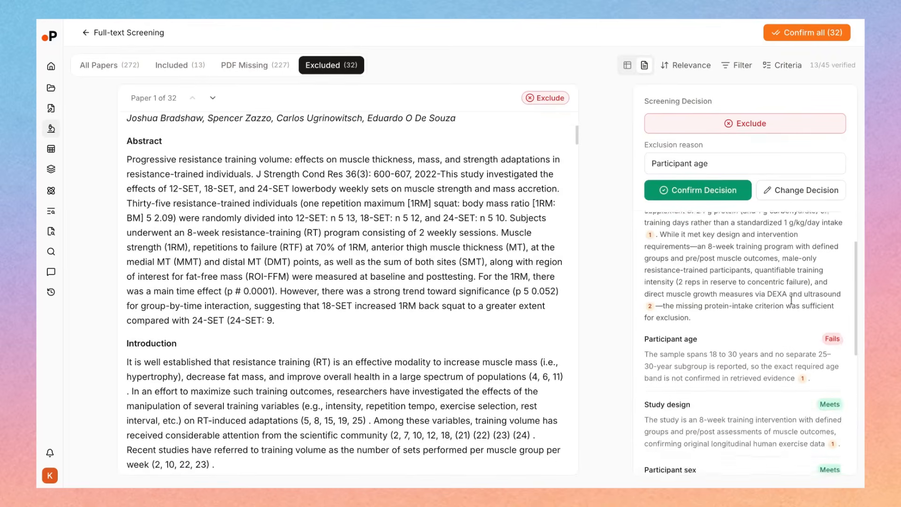
{"action": "scroll", "coordinate": [791, 299], "scroll_direction": "up", "scroll_amount": 2}
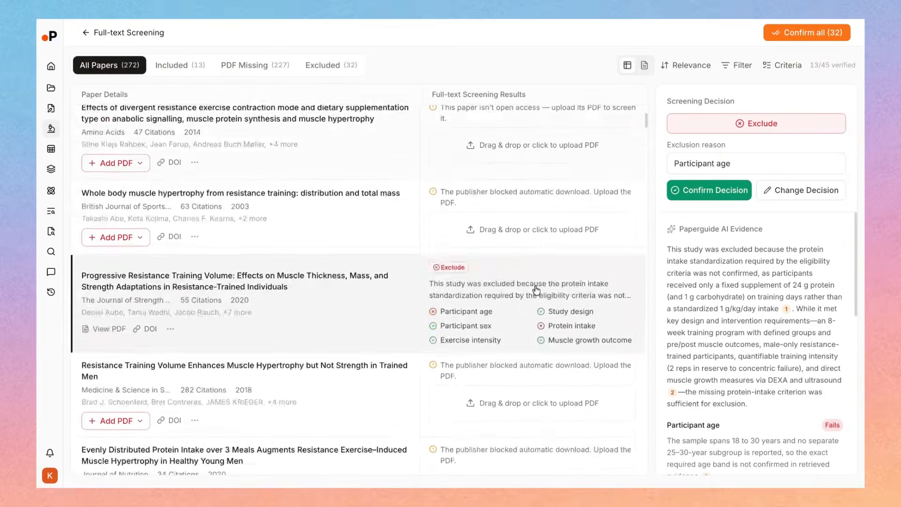
{"action": "scroll", "coordinate": [536, 291], "scroll_direction": "down", "scroll_amount": 12}
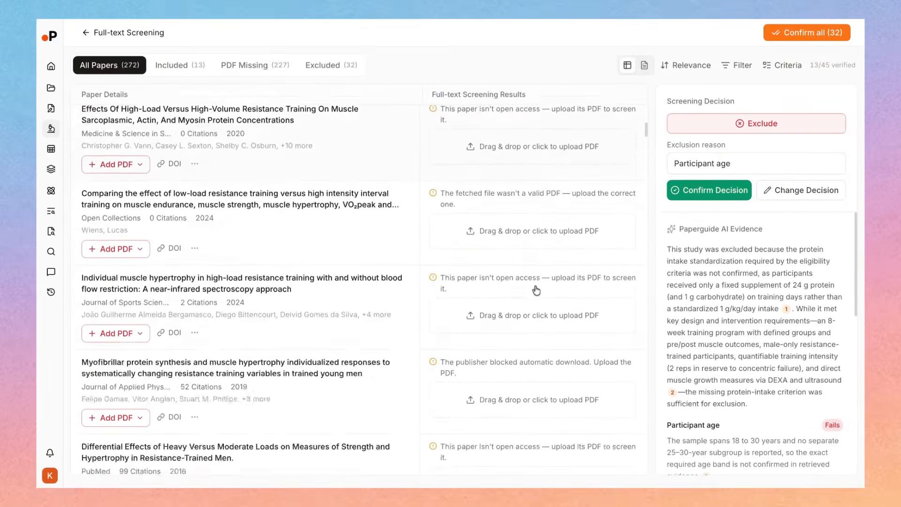
Confirm all remaining full-text screening decisions and review the Full-text Screening results in the review overview
{"action": "scroll", "coordinate": [536, 291], "scroll_direction": "down", "scroll_amount": 7}
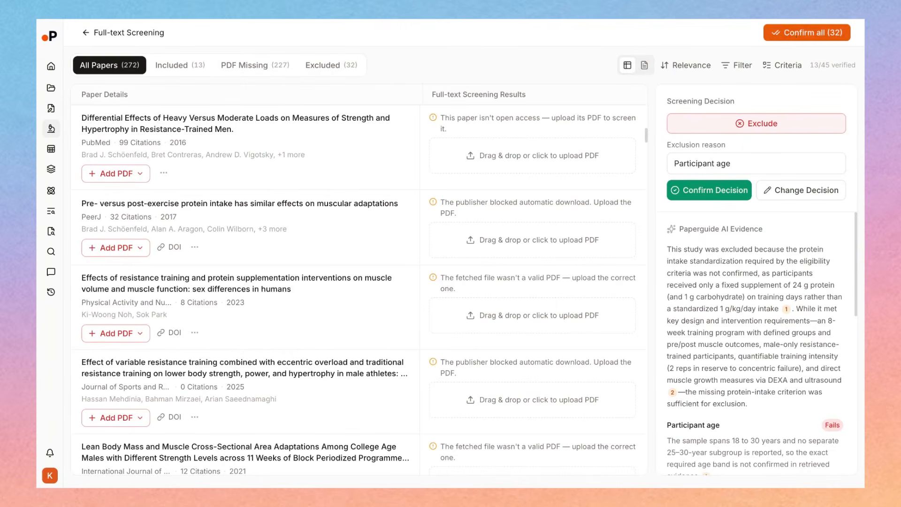
{"action": "left_click", "coordinate": [798, 35]}
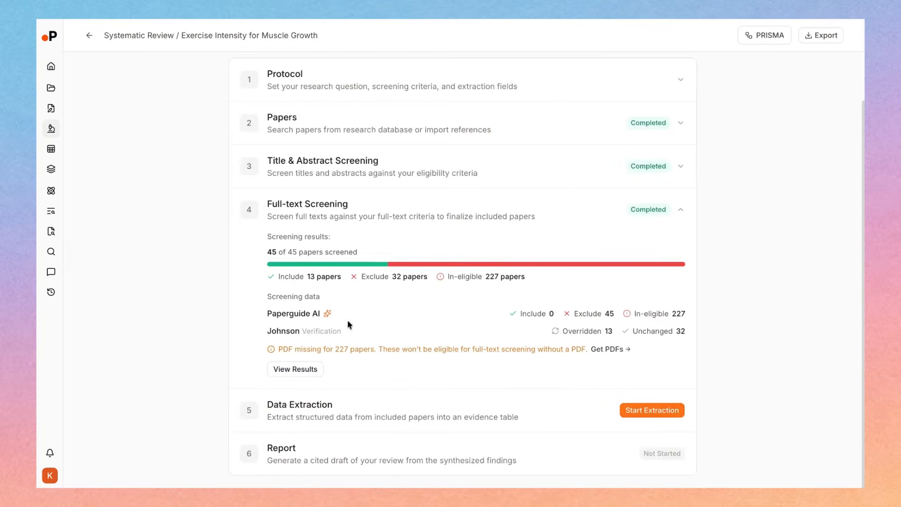
{"action": "left_click_drag", "start_coordinate": [321, 277], "coordinate": [309, 279]}
{"action": "left_click", "coordinate": [308, 279]}
{"action": "double_click", "coordinate": [306, 277]}
{"action": "left_click", "coordinate": [428, 411]}
{"action": "left_click_drag", "start_coordinate": [268, 402], "coordinate": [362, 413]}
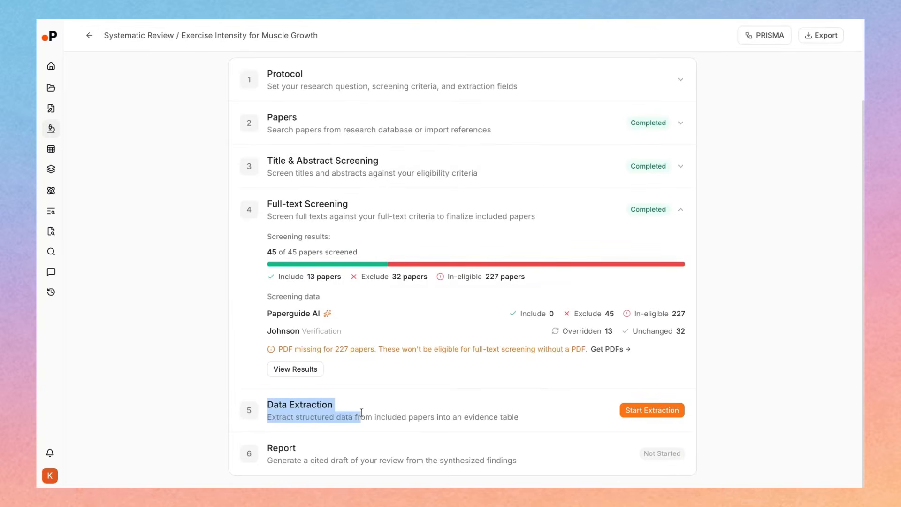
{"action": "left_click", "coordinate": [505, 406]}
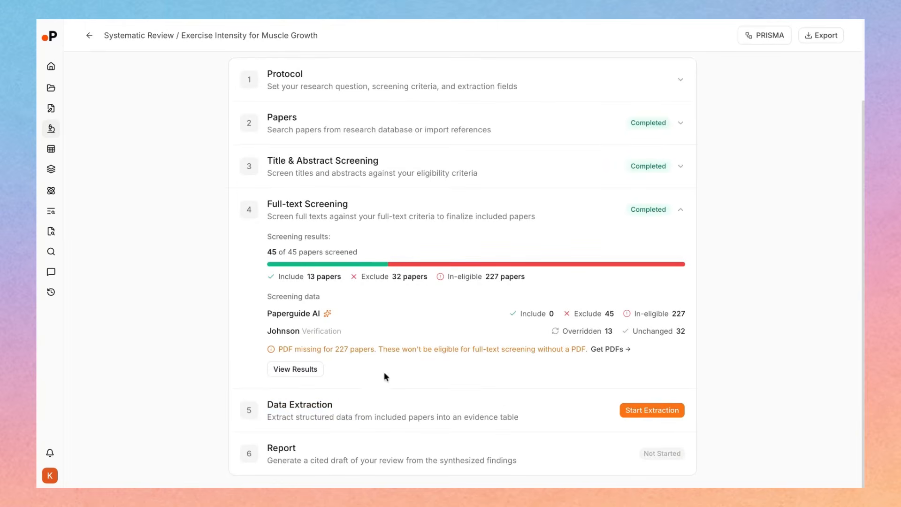
Check the verifier roles in the review settings, then start data extraction for the included papers
{"action": "scroll", "coordinate": [426, 298], "scroll_direction": "up", "scroll_amount": 5}
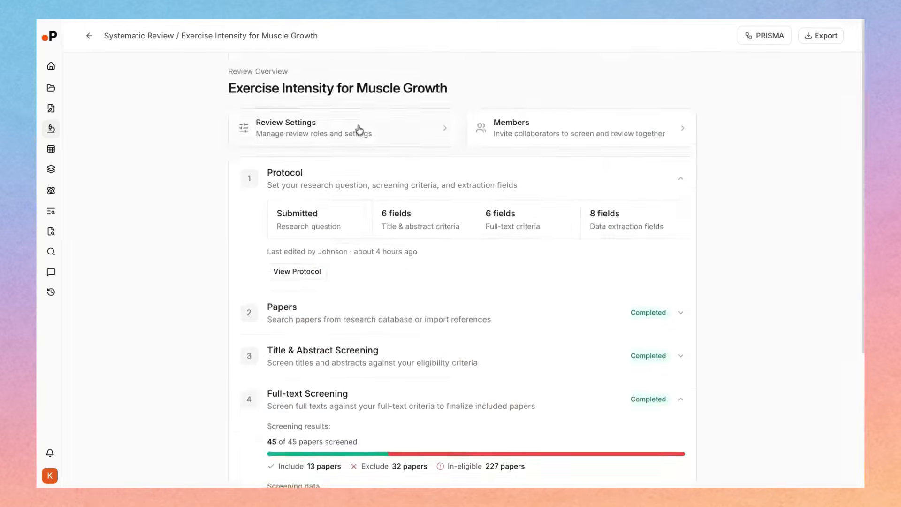
{"action": "left_click", "coordinate": [412, 128]}
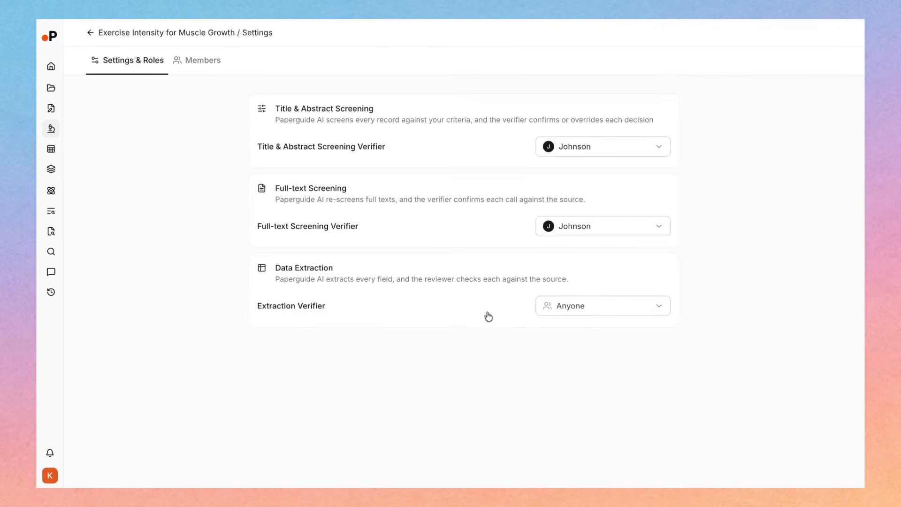
{"action": "left_click", "coordinate": [103, 34]}
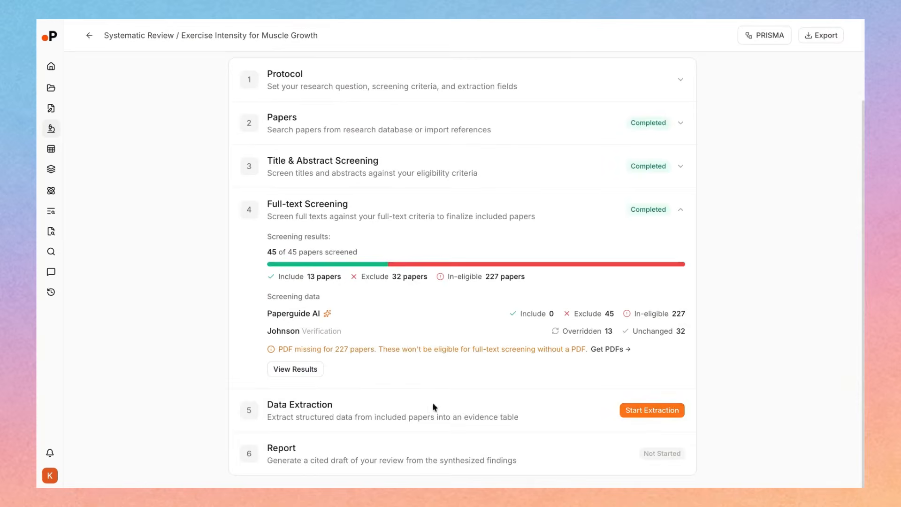
{"action": "left_click", "coordinate": [652, 410]}
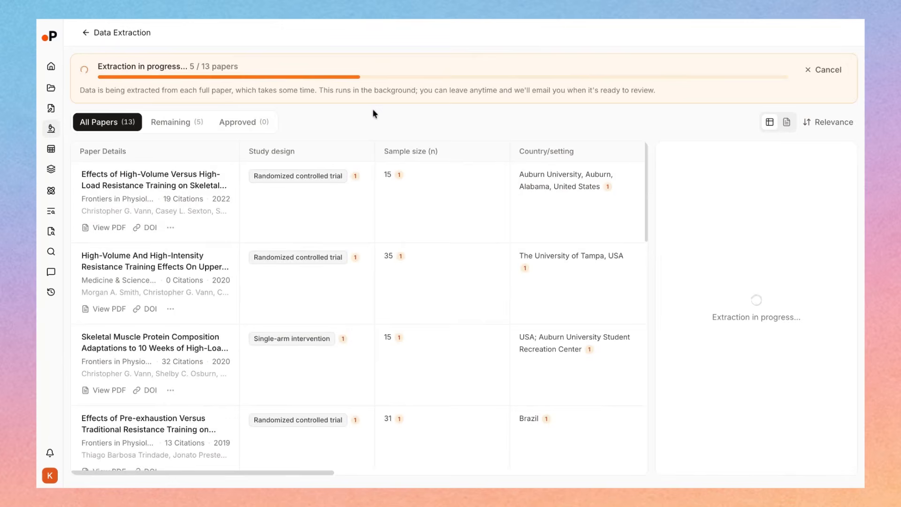
Examine the AI-extracted fields of the included papers in the data extraction table, from study design to muscle growth outcome
{"action": "scroll", "coordinate": [400, 251], "scroll_direction": "right", "scroll_amount": 10}
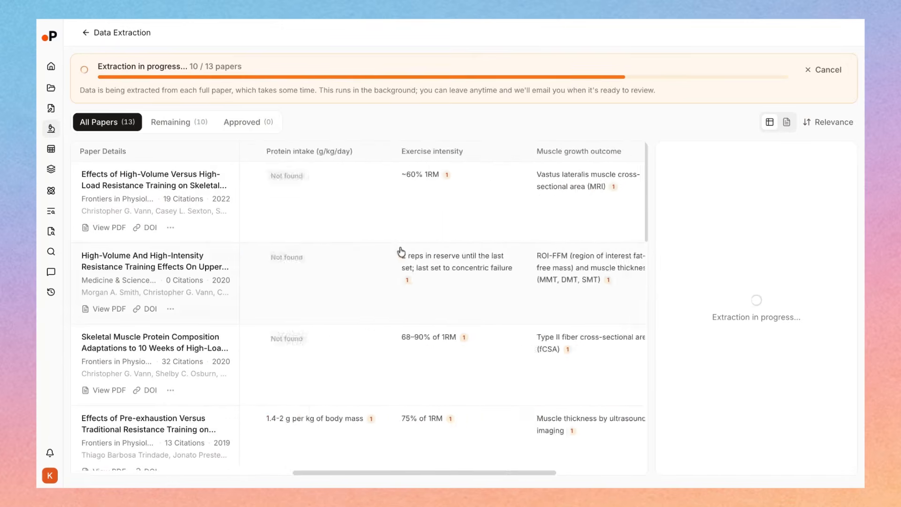
{"action": "scroll", "coordinate": [400, 252], "scroll_direction": "left", "scroll_amount": 10}
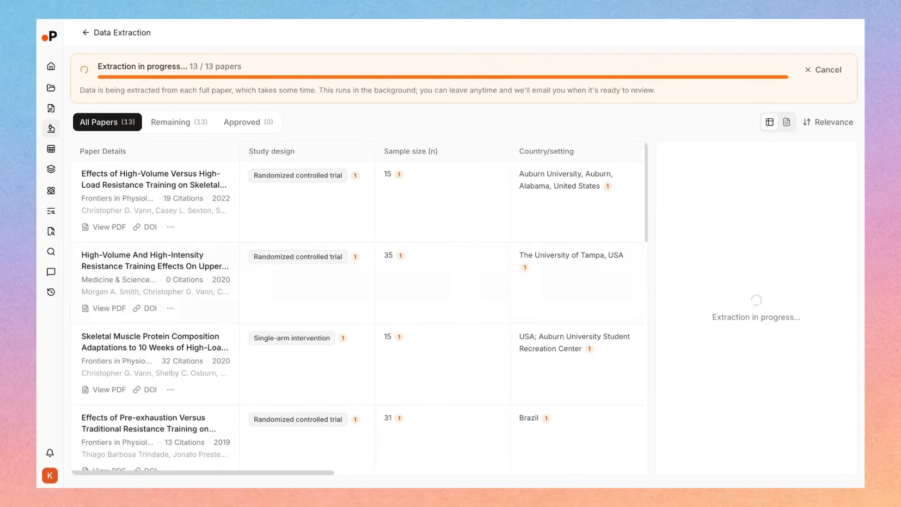
{"action": "scroll", "coordinate": [402, 278], "scroll_direction": "right", "scroll_amount": 1}
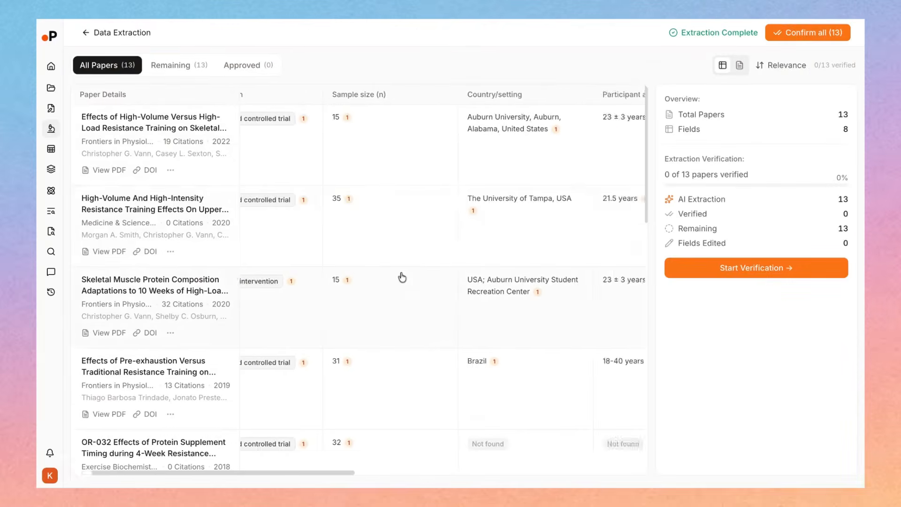
{"action": "scroll", "coordinate": [402, 277], "scroll_direction": "left", "scroll_amount": 1}
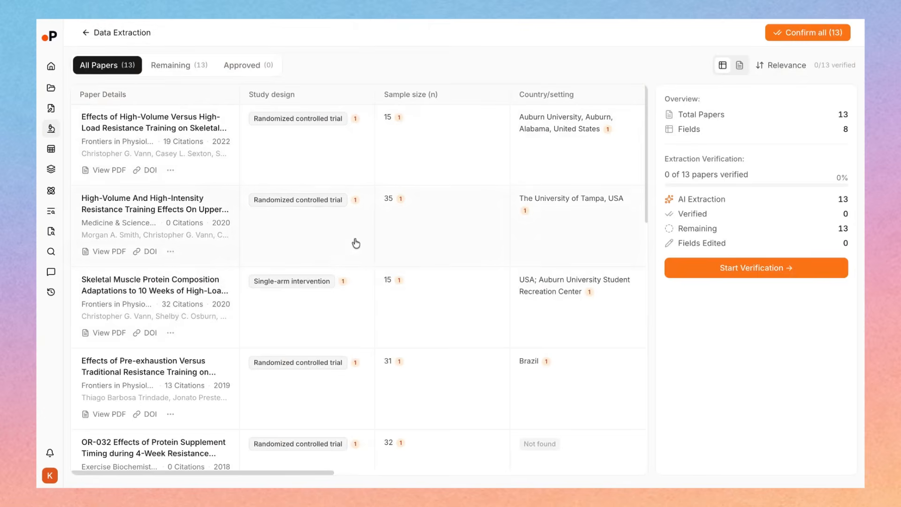
{"action": "scroll", "coordinate": [361, 243], "scroll_direction": "down", "scroll_amount": 10}
{"action": "scroll", "coordinate": [366, 243], "scroll_direction": "right", "scroll_amount": 5}
{"action": "scroll", "coordinate": [366, 243], "scroll_direction": "left", "scroll_amount": 3}
{"action": "scroll", "coordinate": [366, 244], "scroll_direction": "up", "scroll_amount": 10}
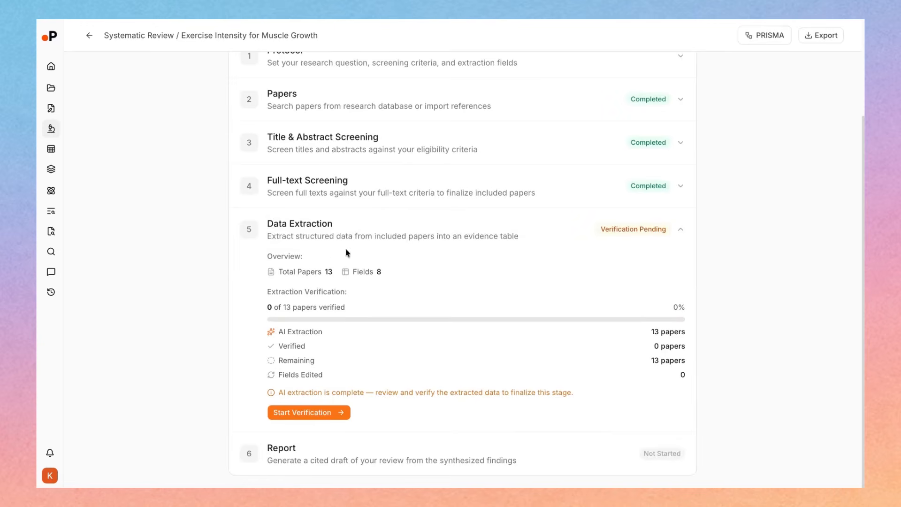
Start verification of the extracted data and look across the field columns for the first papers
{"action": "left_click", "coordinate": [334, 413]}
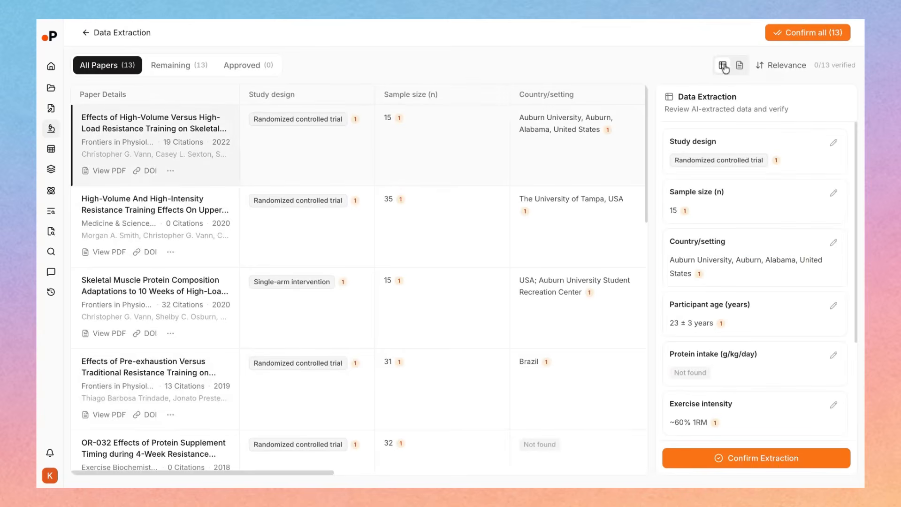
{"action": "scroll", "coordinate": [223, 174], "scroll_direction": "right", "scroll_amount": 8}
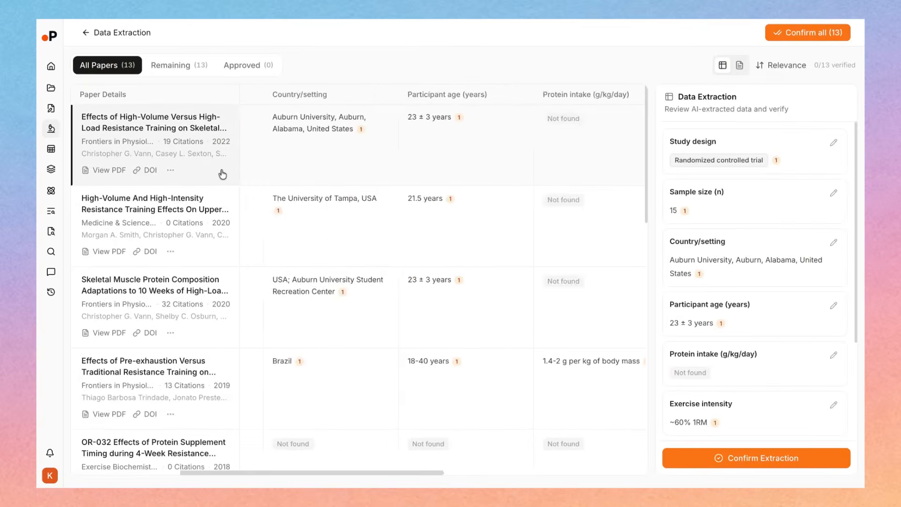
{"action": "scroll", "coordinate": [223, 174], "scroll_direction": "left", "scroll_amount": 8}
{"action": "scroll", "coordinate": [334, 169], "scroll_direction": "right", "scroll_amount": 10}
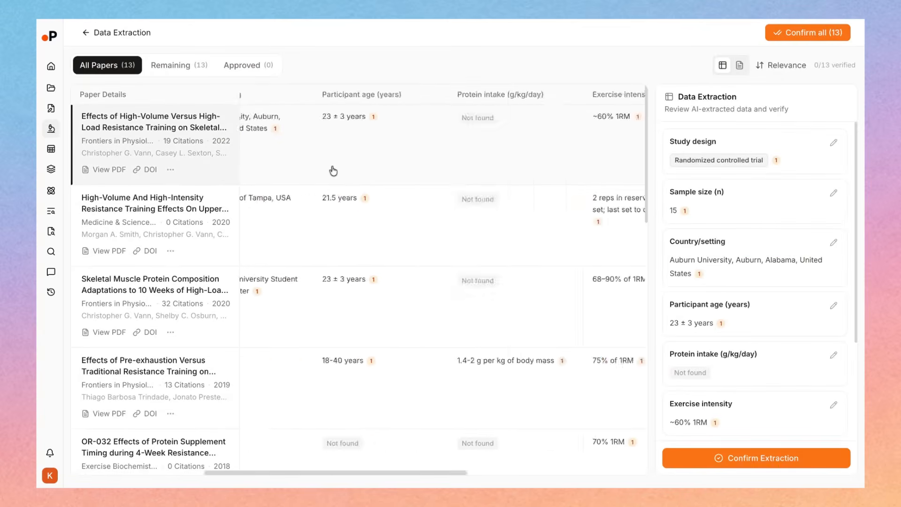
{"action": "scroll", "coordinate": [358, 282], "scroll_direction": "left", "scroll_amount": 10}
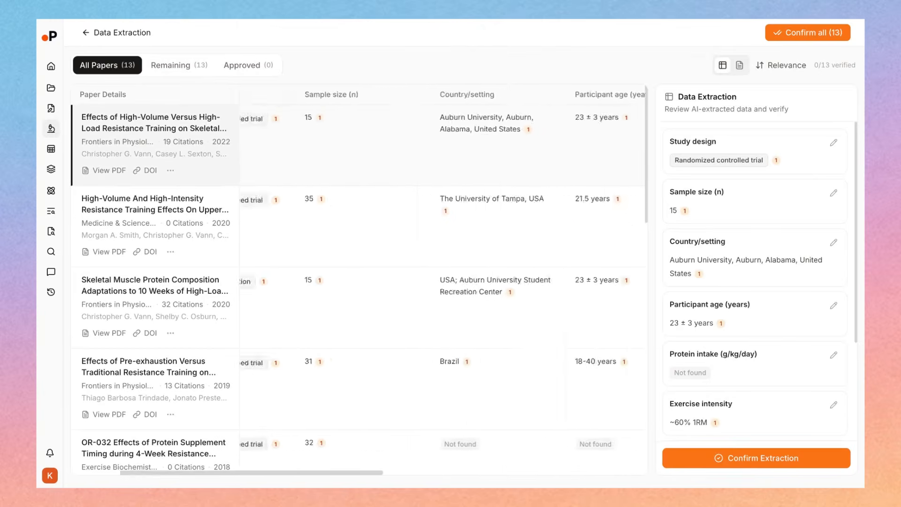
{"action": "scroll", "coordinate": [359, 282], "scroll_direction": "right", "scroll_amount": 10}
{"action": "scroll", "coordinate": [358, 281], "scroll_direction": "left", "scroll_amount": 10}
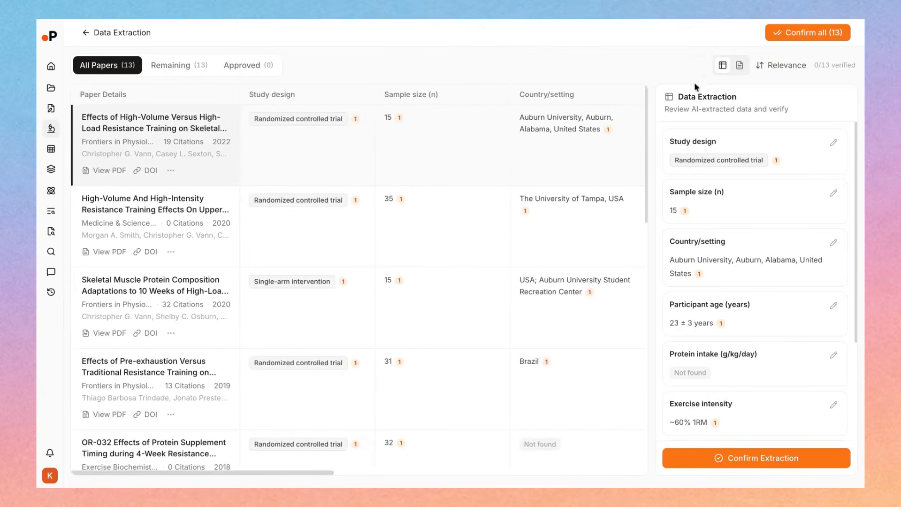
Switch to the single-paper view, read the first paper's abstract and display its full text
{"action": "left_click", "coordinate": [739, 66]}
{"action": "scroll", "coordinate": [344, 264], "scroll_direction": "down", "scroll_amount": 3}
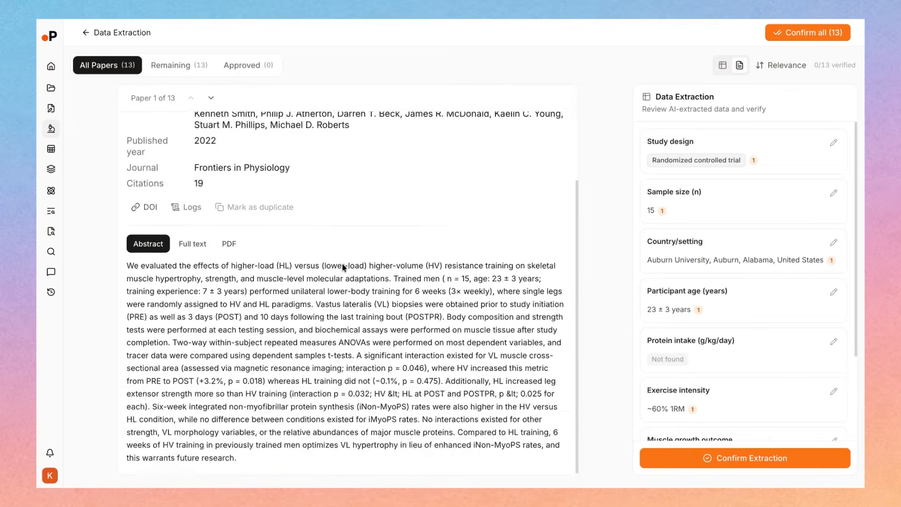
{"action": "scroll", "coordinate": [344, 264], "scroll_direction": "up", "scroll_amount": 3}
{"action": "scroll", "coordinate": [344, 264], "scroll_direction": "down", "scroll_amount": 3}
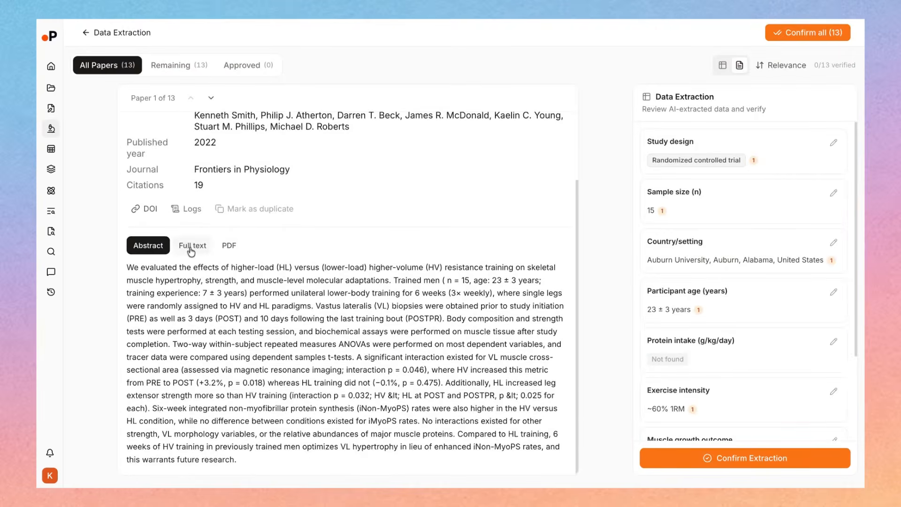
{"action": "left_click", "coordinate": [183, 247]}
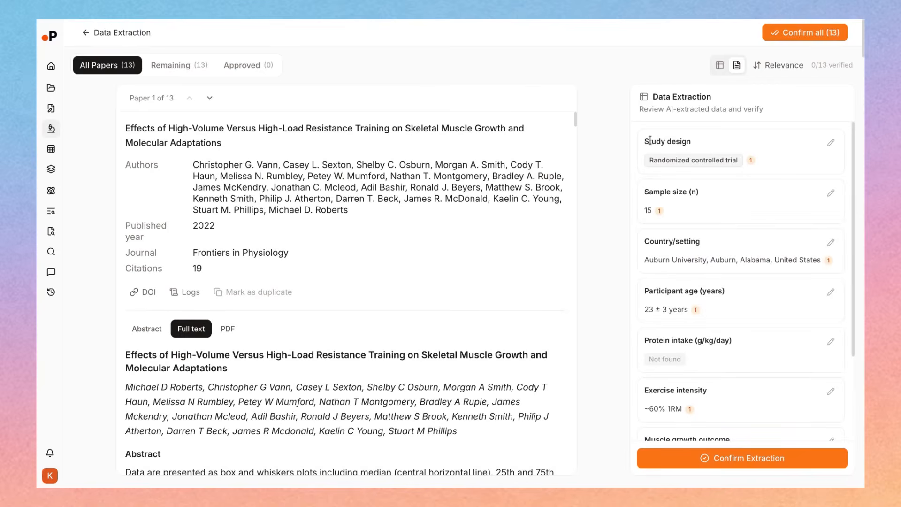
Check the full-text passages cited for the first paper's Study design, Sample size (n) and Participant age values
{"action": "left_click_drag", "start_coordinate": [647, 140], "coordinate": [687, 142]}
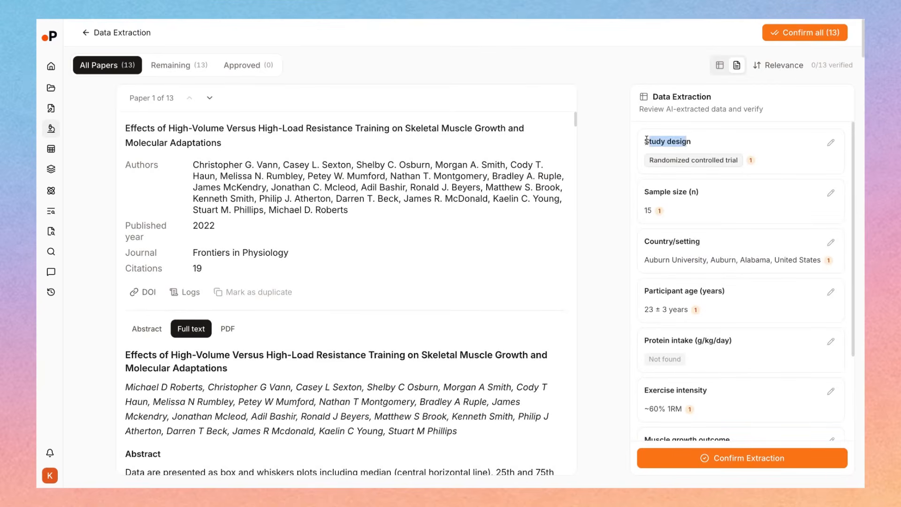
{"action": "left_click", "coordinate": [687, 162]}
{"action": "left_click", "coordinate": [752, 162]}
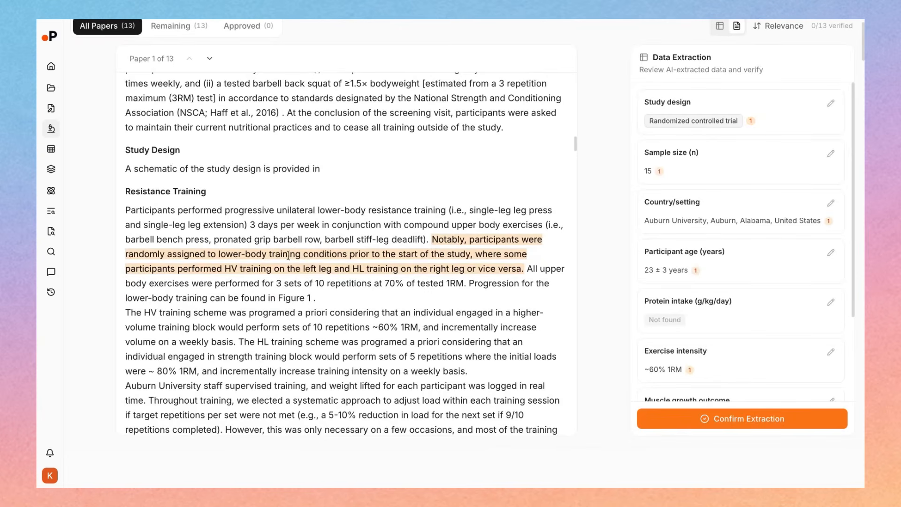
{"action": "left_click", "coordinate": [659, 171]}
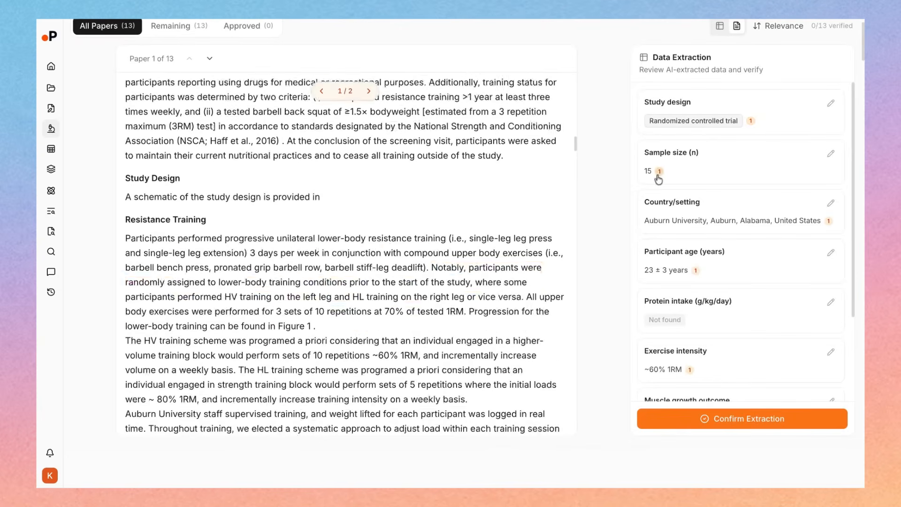
{"action": "left_click", "coordinate": [369, 90]}
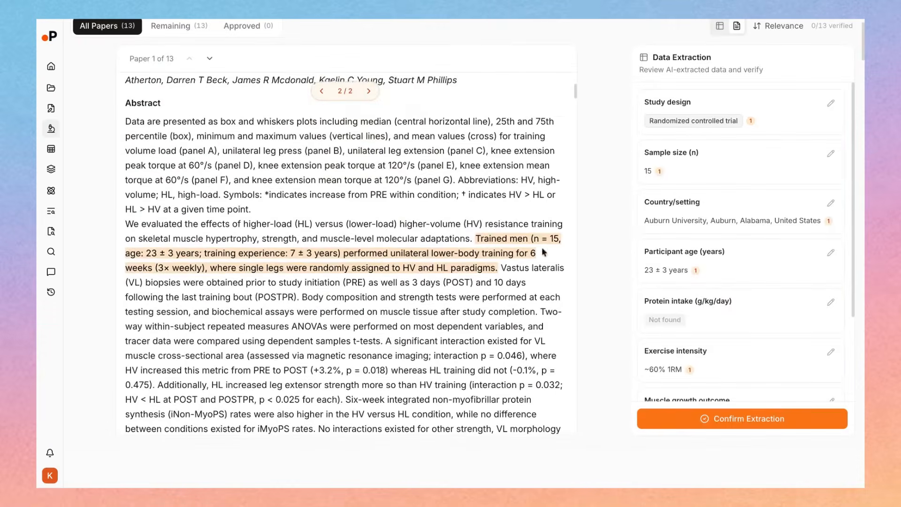
{"action": "left_click", "coordinate": [696, 269]}
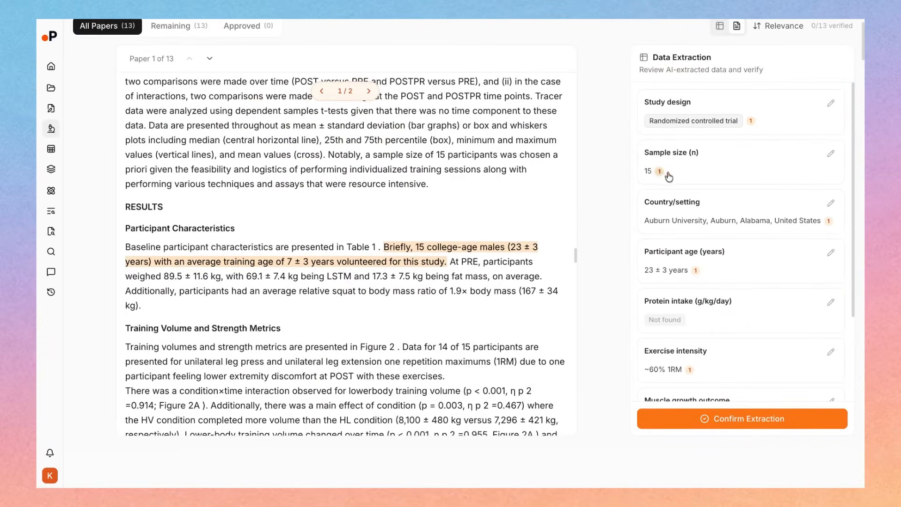
Open the first paper's Sample size (n) value for editing, discard the edit and look over the remaining extracted fields
{"action": "left_click", "coordinate": [831, 154]}
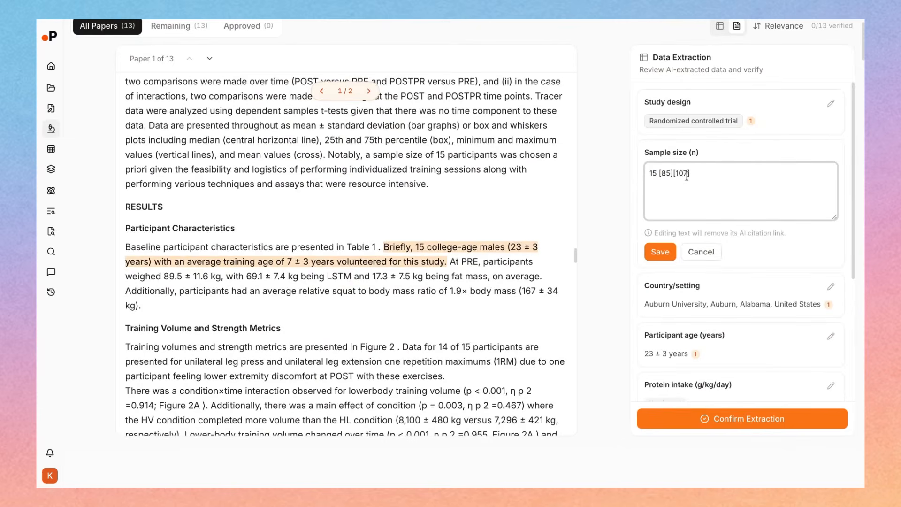
{"action": "double_click", "coordinate": [662, 173]}
{"action": "left_click", "coordinate": [682, 185]}
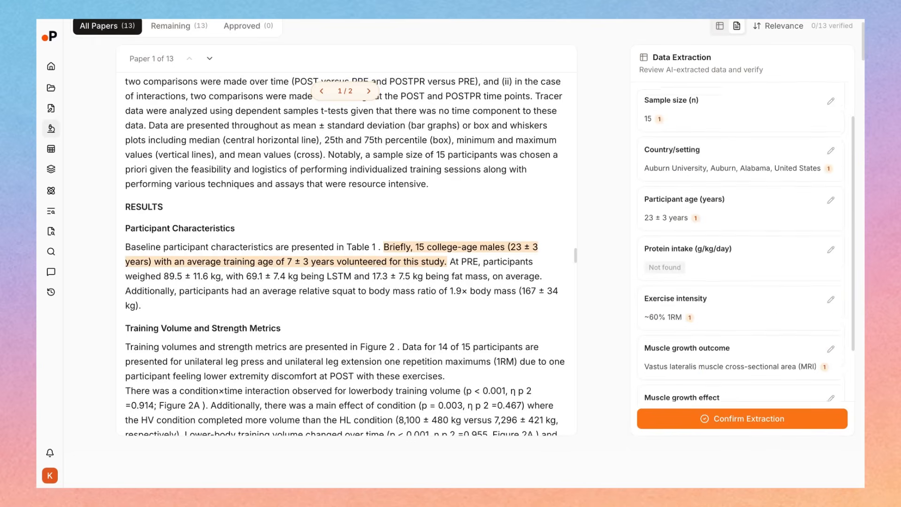
{"action": "scroll", "coordinate": [742, 242], "scroll_direction": "down", "scroll_amount": 1}
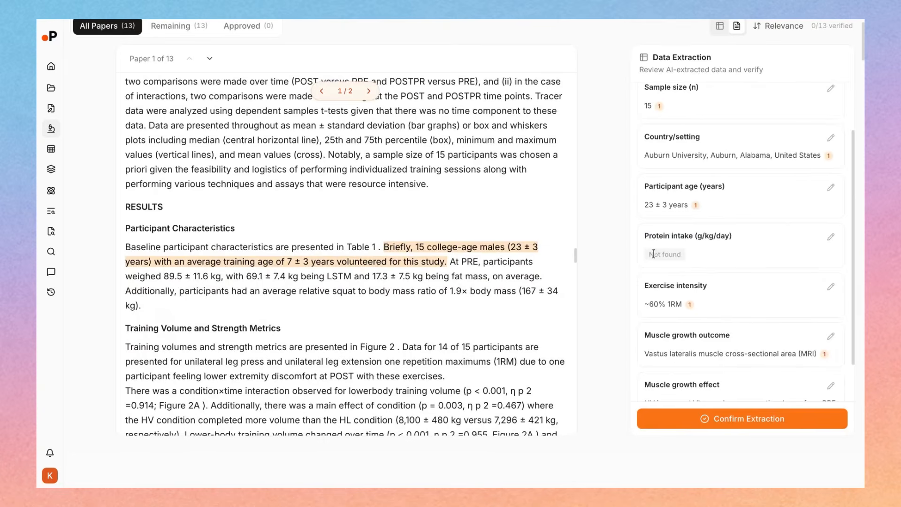
Confirm the extracted data for the first two papers individually and for all remaining papers in bulk
{"action": "left_click_drag", "start_coordinate": [652, 254], "coordinate": [693, 256]}
{"action": "left_click", "coordinate": [750, 255]}
{"action": "scroll", "coordinate": [750, 255], "scroll_direction": "down", "scroll_amount": 1}
{"action": "scroll", "coordinate": [692, 274], "scroll_direction": "up", "scroll_amount": 3}
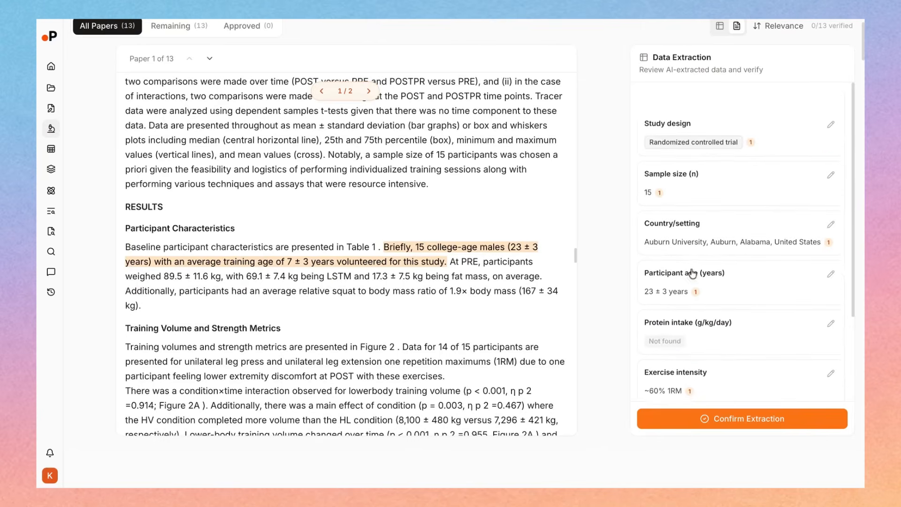
{"action": "left_click", "coordinate": [694, 418]}
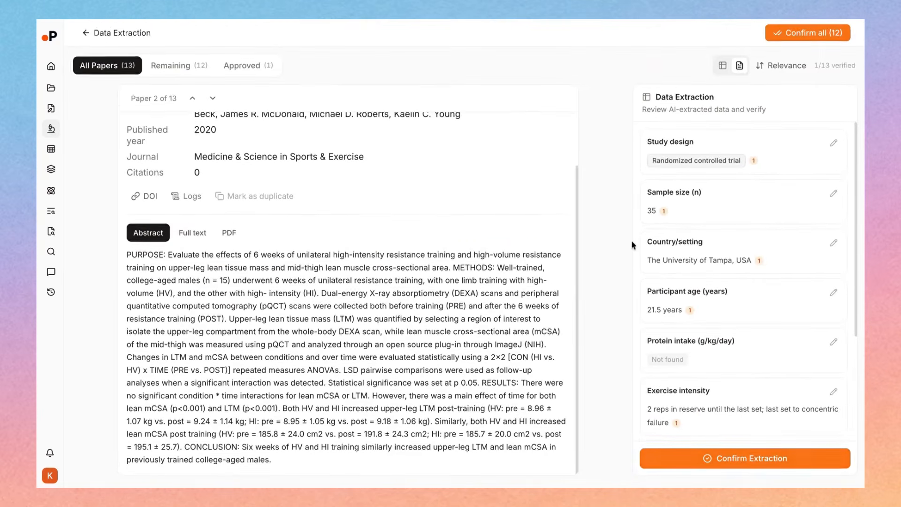
{"action": "left_click", "coordinate": [729, 458]}
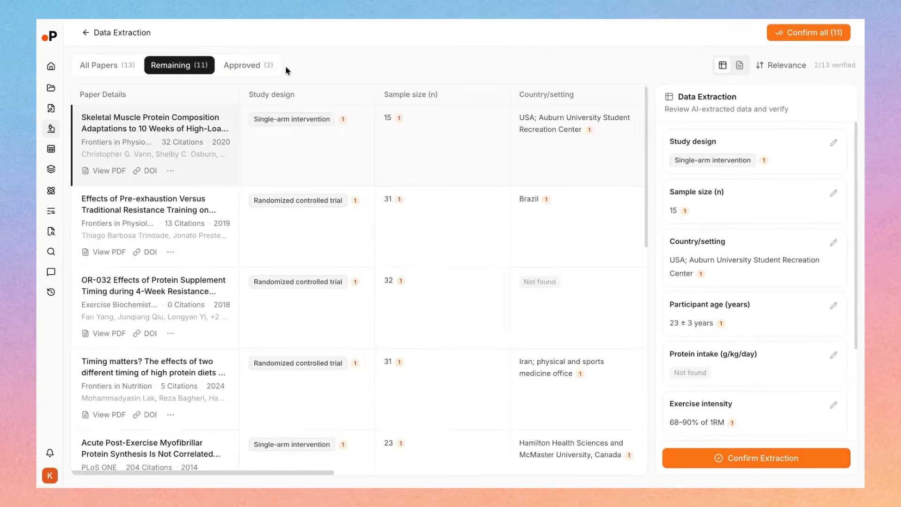
{"action": "left_click", "coordinate": [812, 32]}
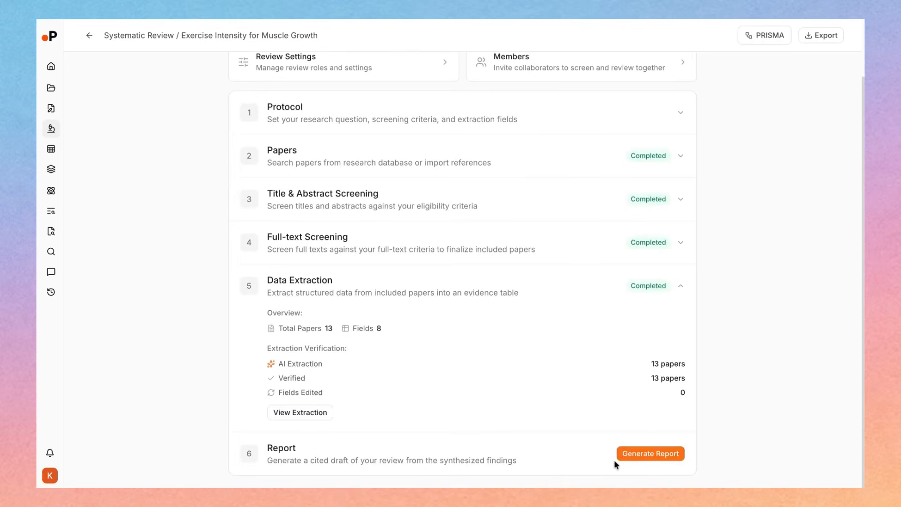
Generate the cited report for the review and read its summary and abstract
{"action": "left_click", "coordinate": [643, 455]}
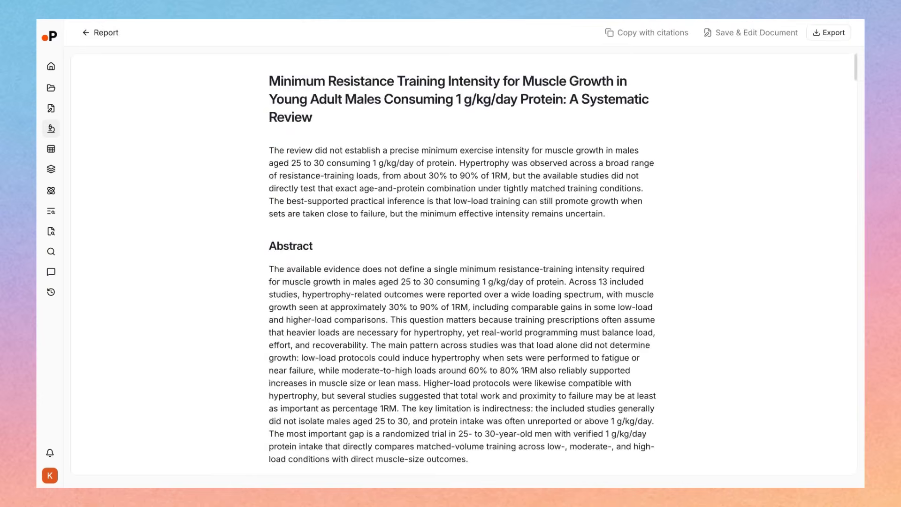
{"action": "scroll", "coordinate": [282, 243], "scroll_direction": "down", "scroll_amount": 3}
{"action": "scroll", "coordinate": [282, 243], "scroll_direction": "up", "scroll_amount": 3}
{"action": "scroll", "coordinate": [282, 243], "scroll_direction": "down", "scroll_amount": 1}
{"action": "scroll", "coordinate": [282, 242], "scroll_direction": "down", "scroll_amount": 5}
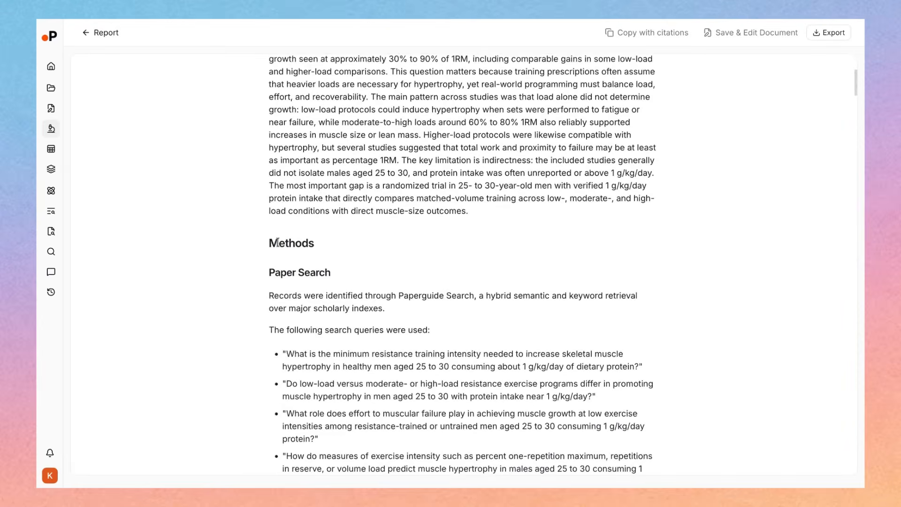
Look through the report's Methods section: search queries, PRISMA flow diagram, screening criteria and extraction field descriptions
{"action": "left_click_drag", "start_coordinate": [277, 243], "coordinate": [314, 242]}
{"action": "scroll", "coordinate": [276, 242], "scroll_direction": "down", "scroll_amount": 3}
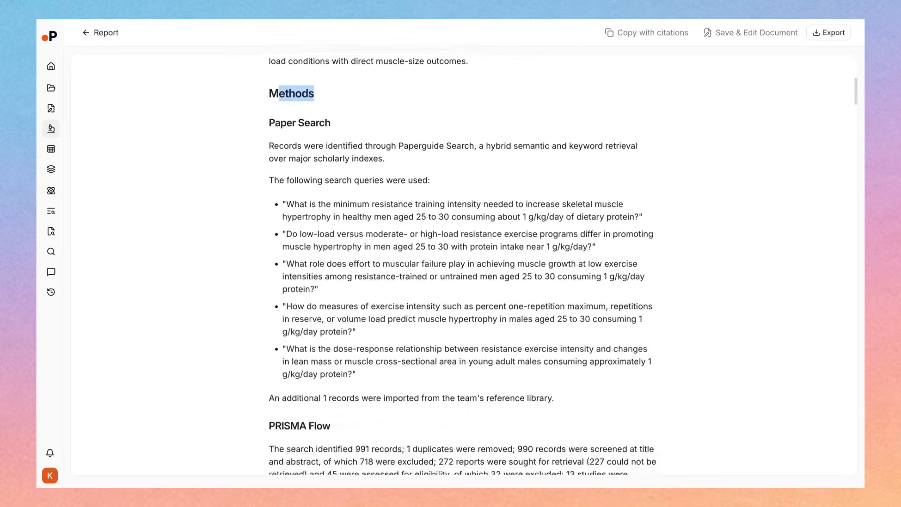
{"action": "scroll", "coordinate": [343, 172], "scroll_direction": "down", "scroll_amount": 6}
{"action": "scroll", "coordinate": [350, 308], "scroll_direction": "down", "scroll_amount": 2}
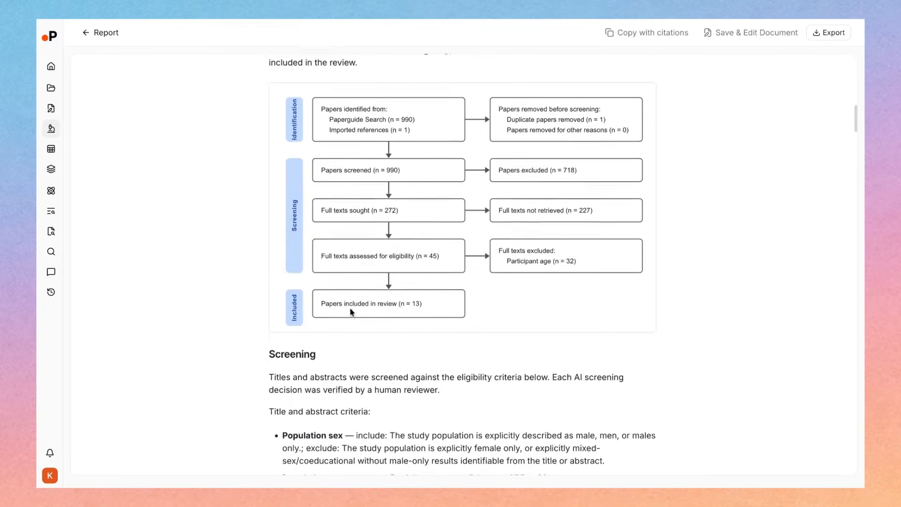
{"action": "left_click_drag", "start_coordinate": [315, 110], "coordinate": [316, 109]}
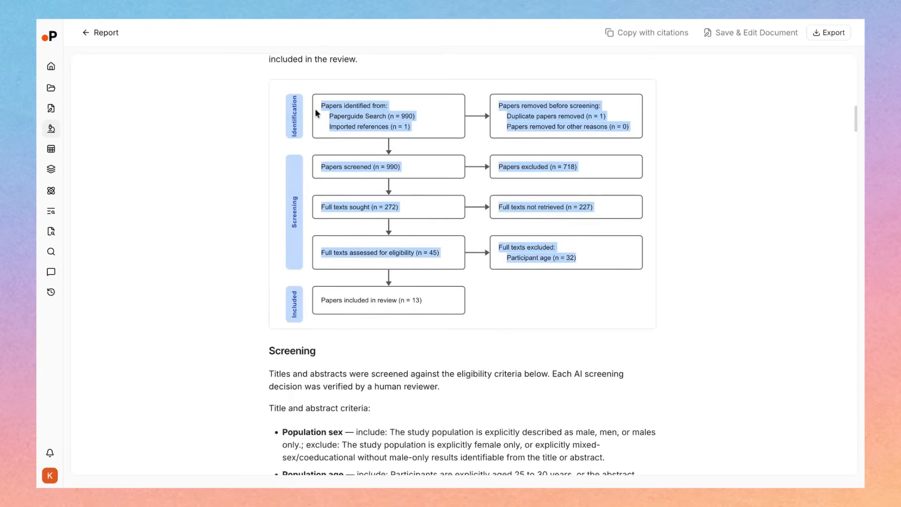
{"action": "scroll", "coordinate": [316, 113], "scroll_direction": "down", "scroll_amount": 15}
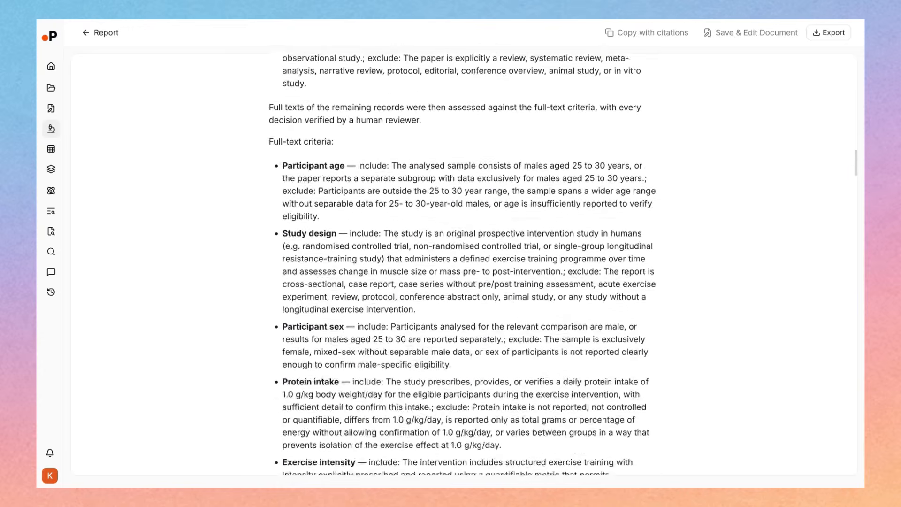
{"action": "scroll", "coordinate": [462, 263], "scroll_direction": "down", "scroll_amount": 15}
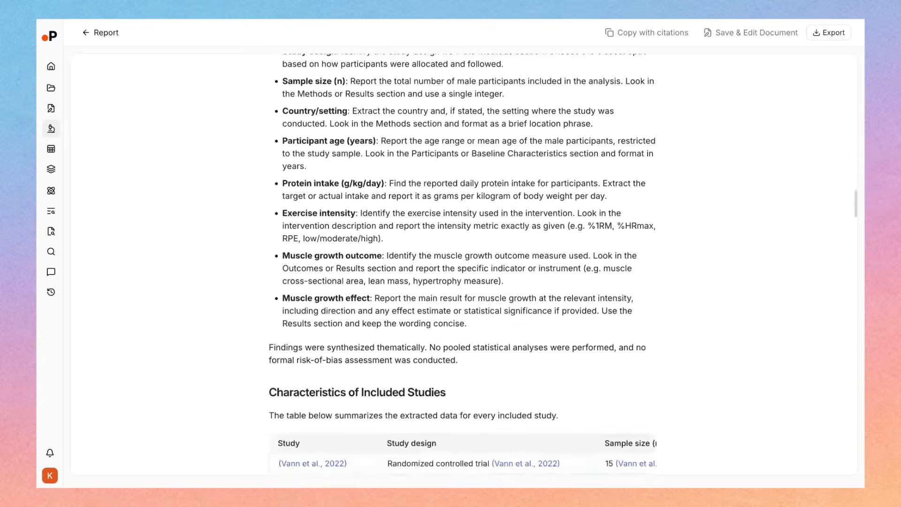
Examine the Characteristics of Included Studies table in the report, including its Study design and Sample size columns
{"action": "scroll", "coordinate": [462, 263], "scroll_direction": "down", "scroll_amount": 6}
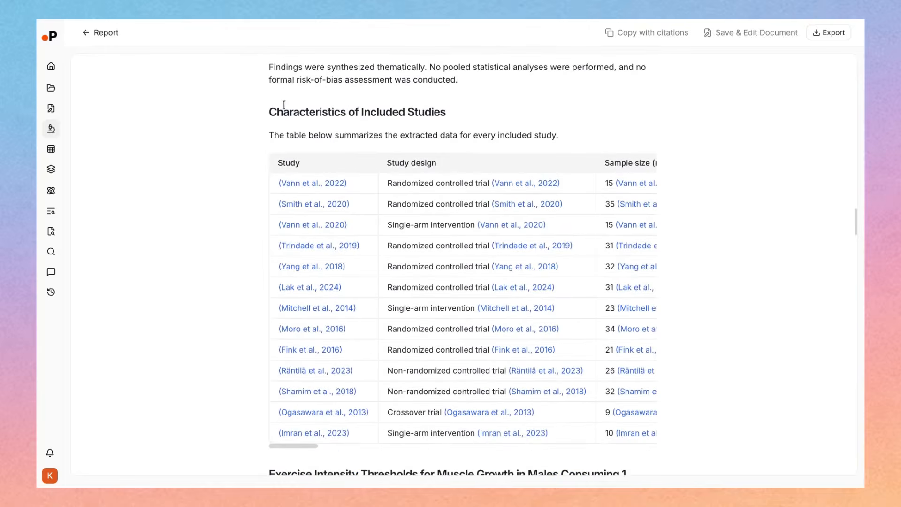
{"action": "left_click_drag", "start_coordinate": [284, 106], "coordinate": [472, 99]}
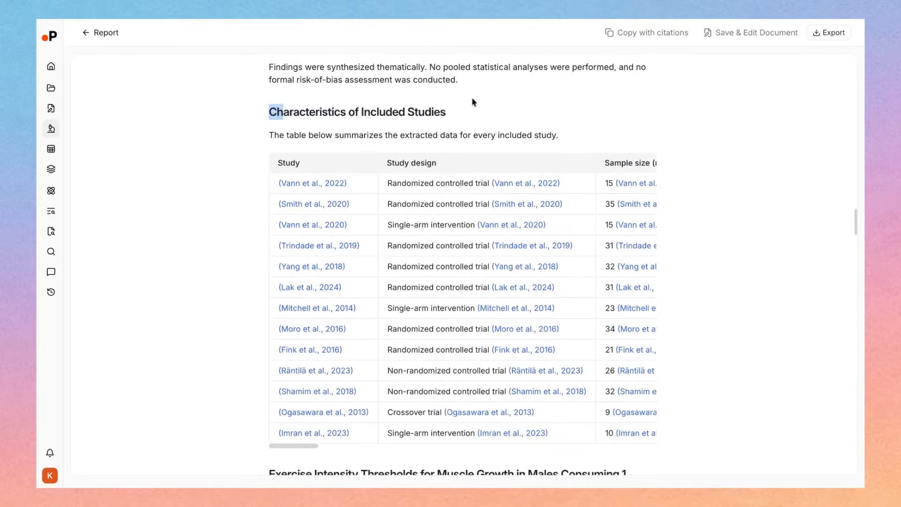
{"action": "triple_click", "coordinate": [444, 112]}
{"action": "scroll", "coordinate": [463, 266], "scroll_direction": "down", "scroll_amount": 1}
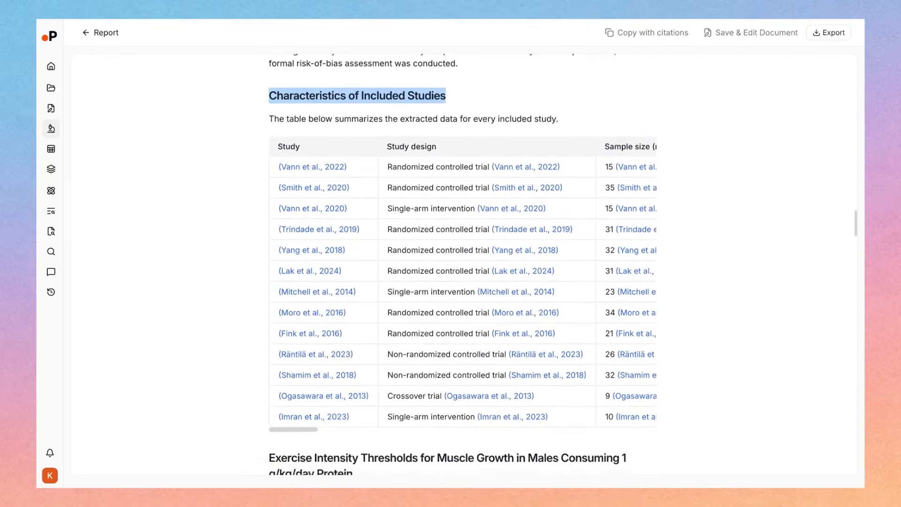
{"action": "scroll", "coordinate": [449, 223], "scroll_direction": "right", "scroll_amount": 5}
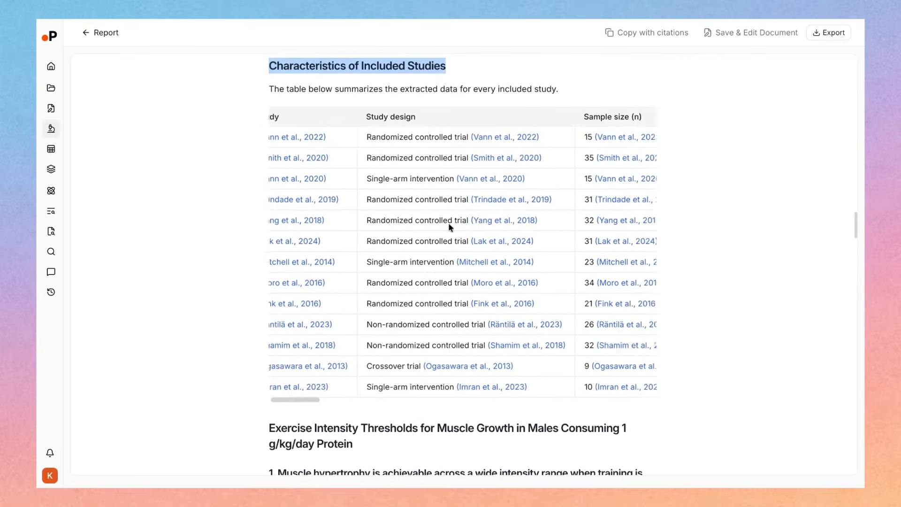
{"action": "scroll", "coordinate": [449, 222], "scroll_direction": "left", "scroll_amount": 5}
{"action": "left_click", "coordinate": [167, 266]}
Read the report's thematic findings on exercise intensity thresholds through to the Evidence Gaps and Limitations section
{"action": "scroll", "coordinate": [167, 265], "scroll_direction": "down", "scroll_amount": 4}
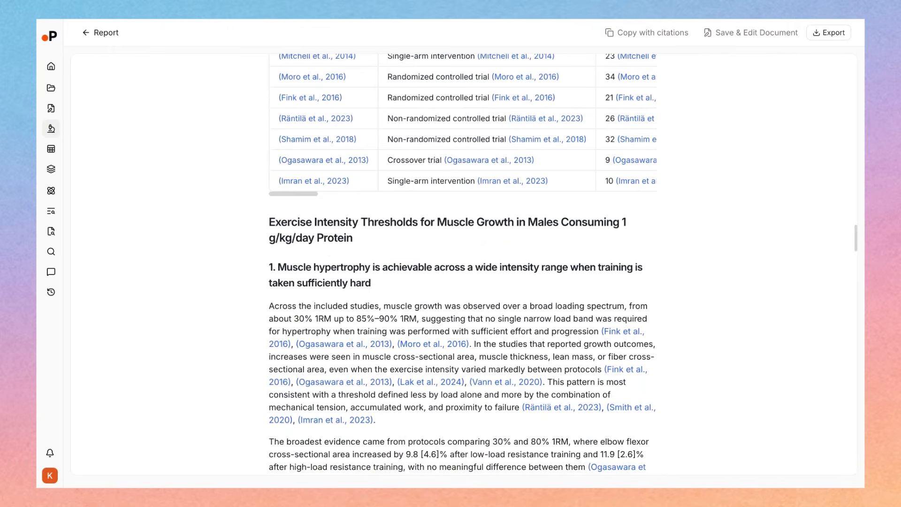
{"action": "scroll", "coordinate": [330, 251], "scroll_direction": "down", "scroll_amount": 1}
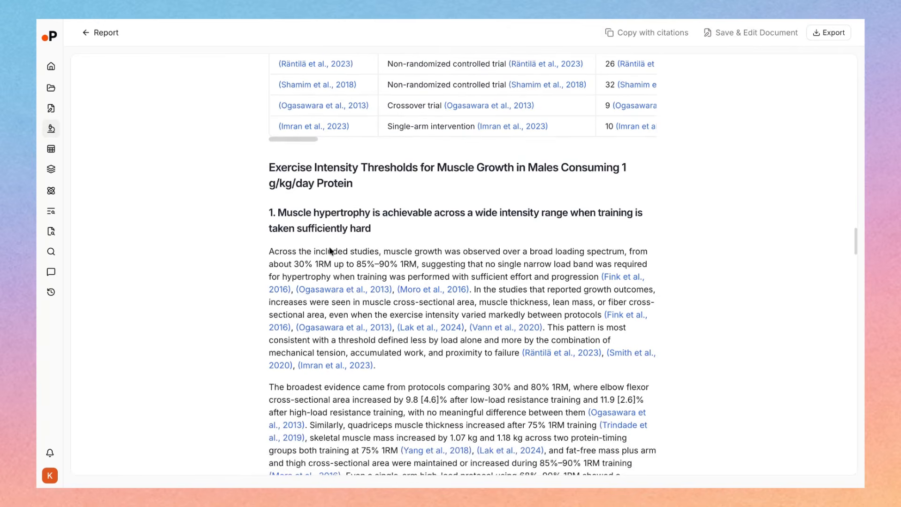
{"action": "scroll", "coordinate": [330, 252], "scroll_direction": "down", "scroll_amount": 2}
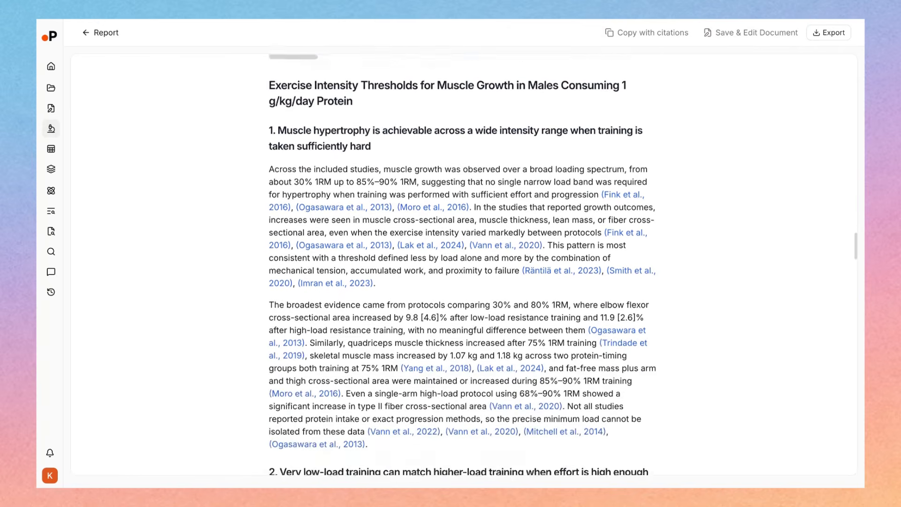
{"action": "scroll", "coordinate": [329, 251], "scroll_direction": "down", "scroll_amount": 3}
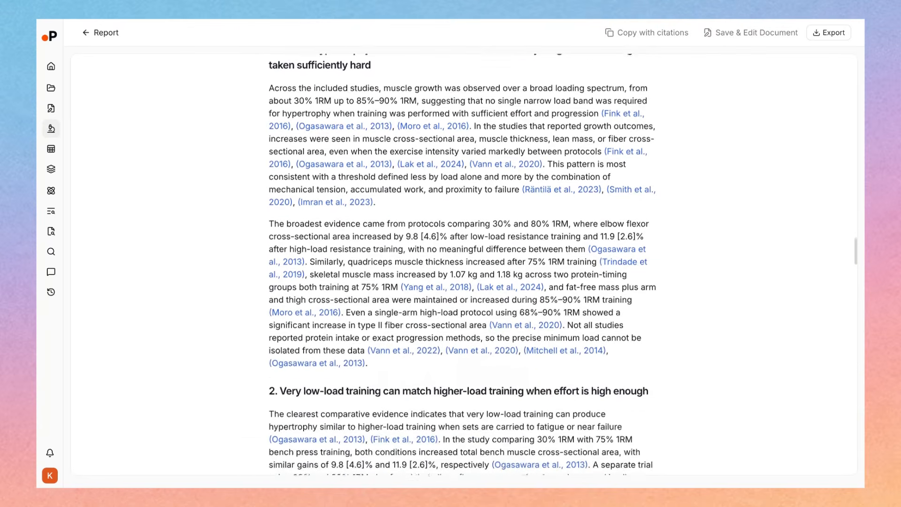
{"action": "scroll", "coordinate": [459, 263], "scroll_direction": "down", "scroll_amount": 4}
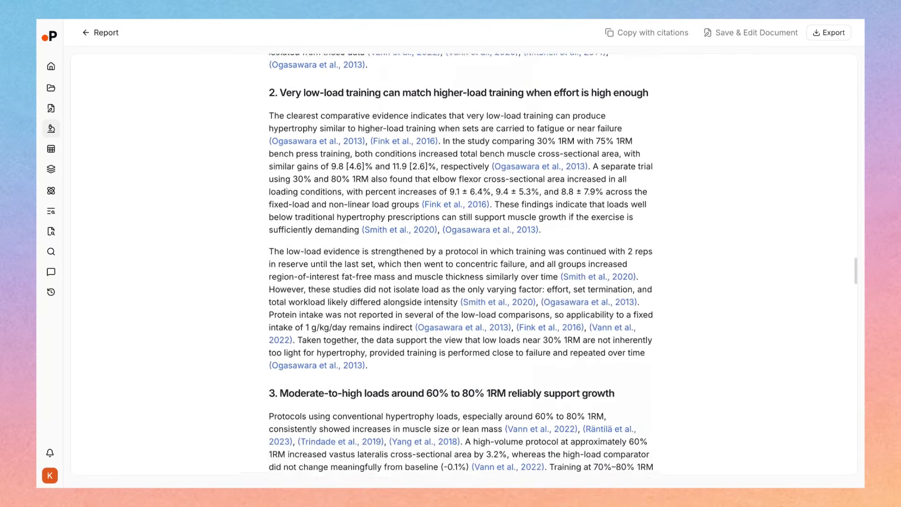
{"action": "scroll", "coordinate": [459, 263], "scroll_direction": "down", "scroll_amount": 7}
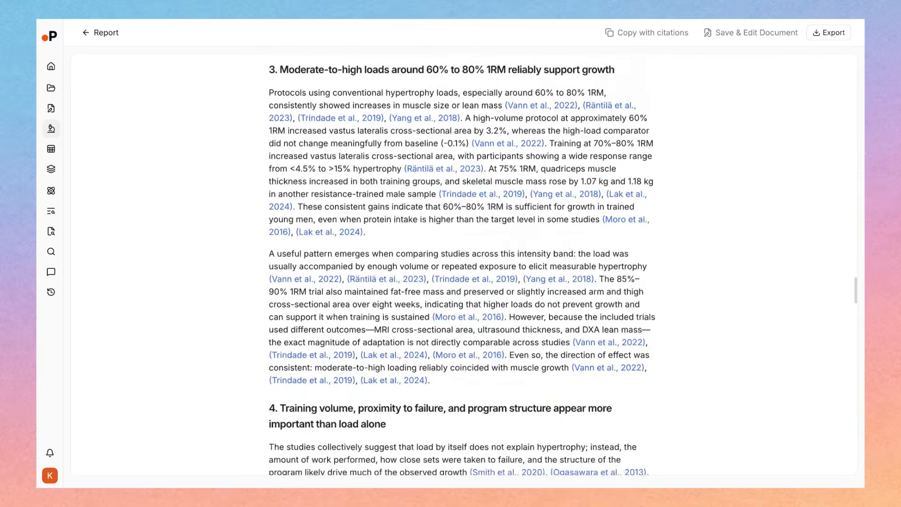
{"action": "scroll", "coordinate": [459, 263], "scroll_direction": "down", "scroll_amount": 10}
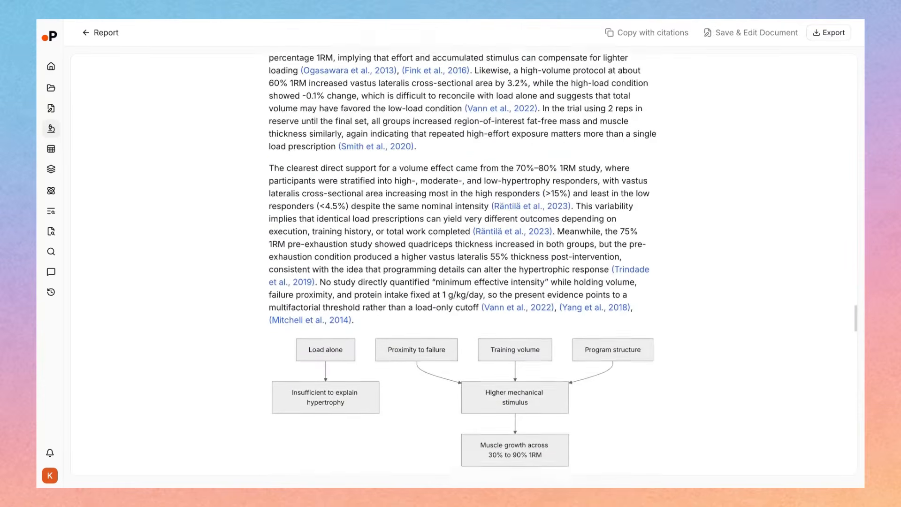
{"action": "scroll", "coordinate": [459, 263], "scroll_direction": "down", "scroll_amount": 9}
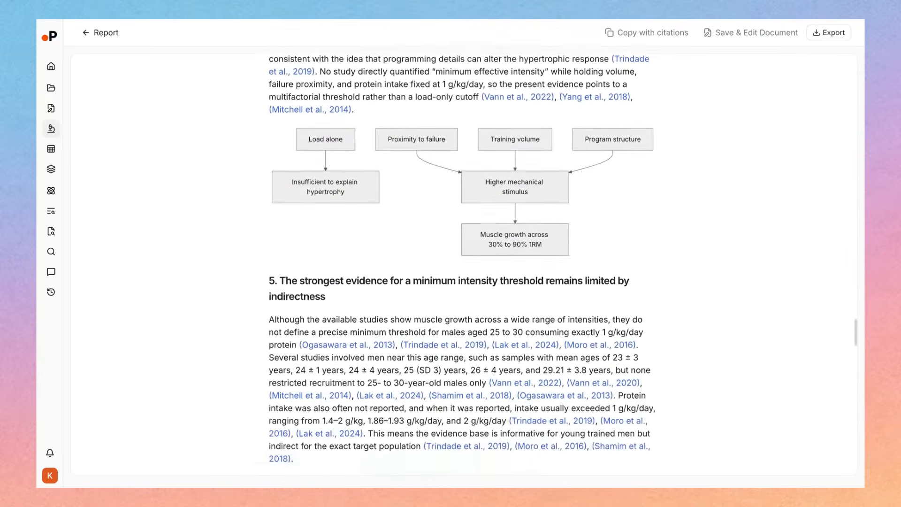
{"action": "scroll", "coordinate": [459, 263], "scroll_direction": "down", "scroll_amount": 5}
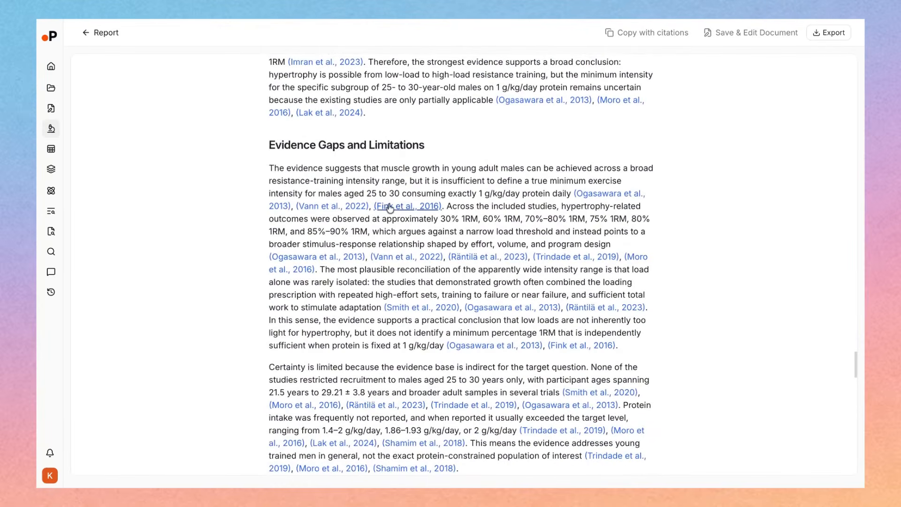
Check the source passage behind the low-load bench press training citation in Evidence Gaps and Limitations, closing the citation details
{"action": "left_click", "coordinate": [501, 306]}
{"action": "scroll", "coordinate": [715, 267], "scroll_direction": "down", "scroll_amount": 15}
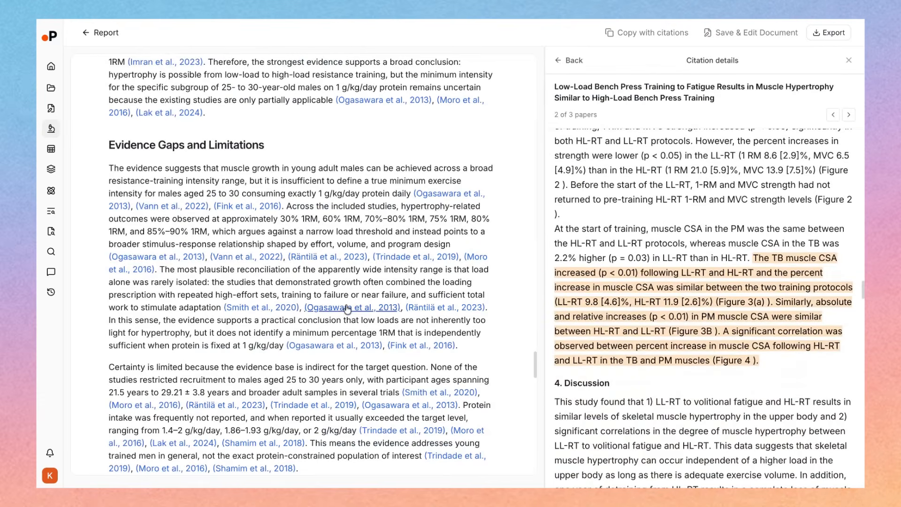
{"action": "left_click", "coordinate": [851, 63]}
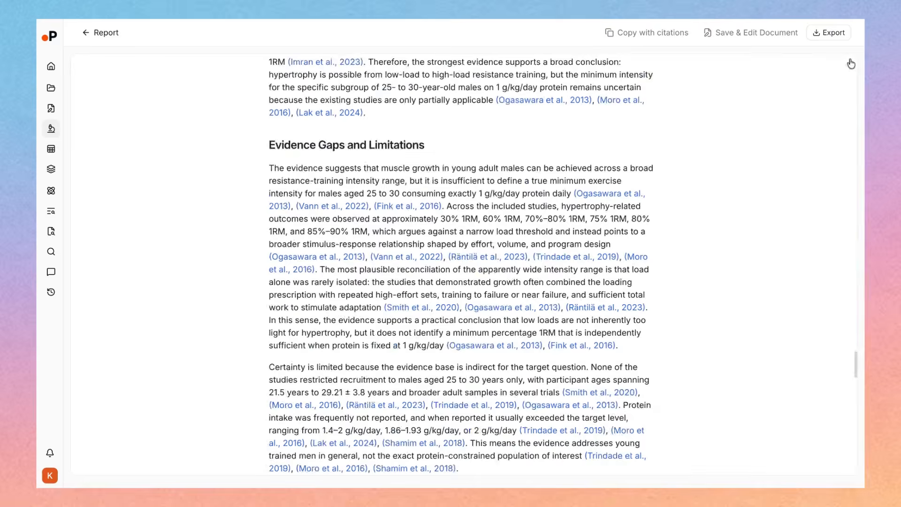
Look over the end of the report and its APA 7 reference list
{"action": "scroll", "coordinate": [462, 263], "scroll_direction": "down", "scroll_amount": 15}
{"action": "scroll", "coordinate": [462, 263], "scroll_direction": "up", "scroll_amount": 5}
{"action": "scroll", "coordinate": [130, 56], "scroll_direction": "down", "scroll_amount": 12}
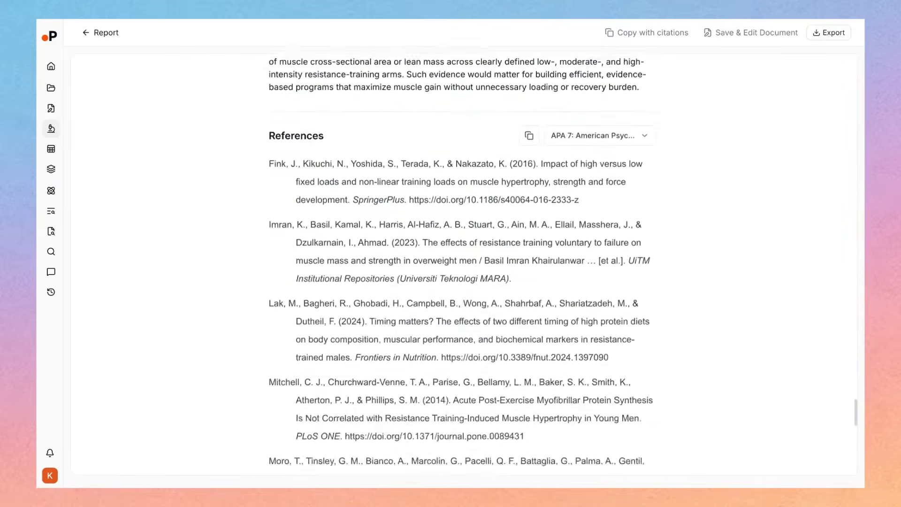
{"action": "scroll", "coordinate": [131, 55], "scroll_direction": "up", "scroll_amount": 20}
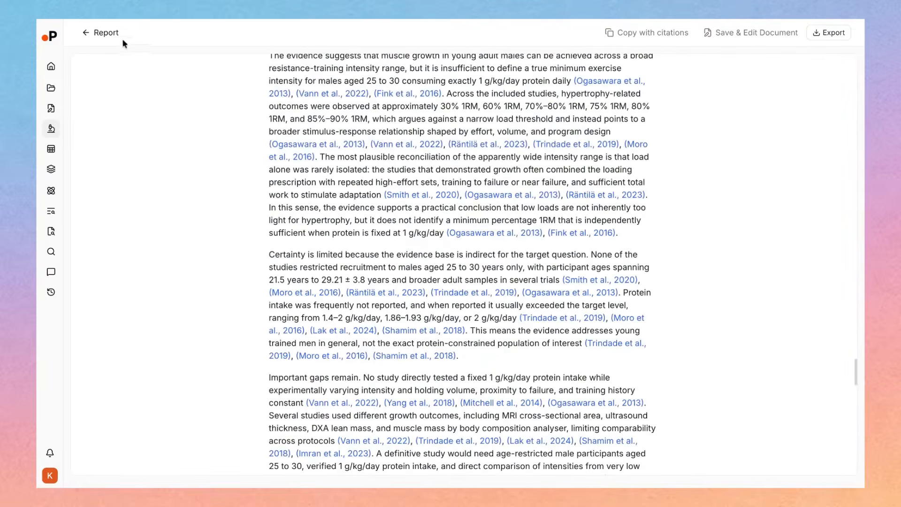
Return to the review overview and examine the export options and formats for papers, screening results, extraction data and the report
{"action": "left_click", "coordinate": [117, 37]}
{"action": "left_click", "coordinate": [820, 38]}
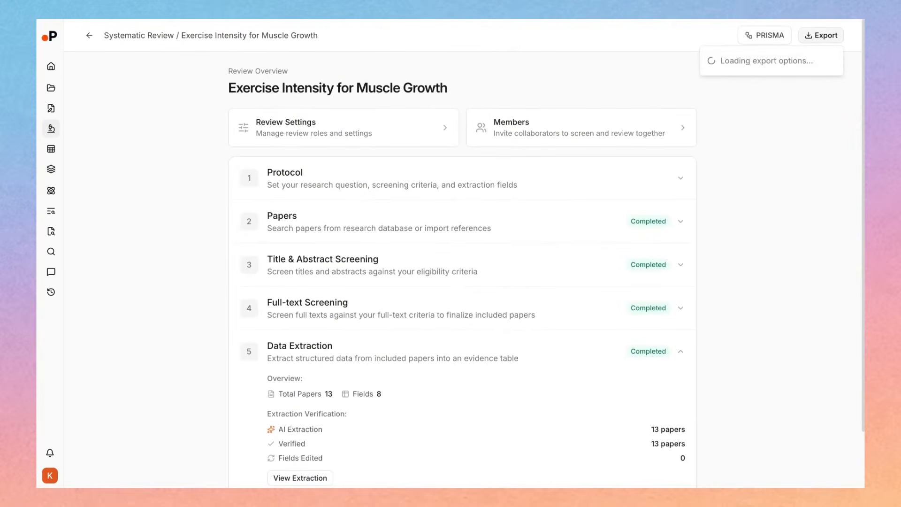
{"action": "mouse_move", "coordinate": [726, 75]}
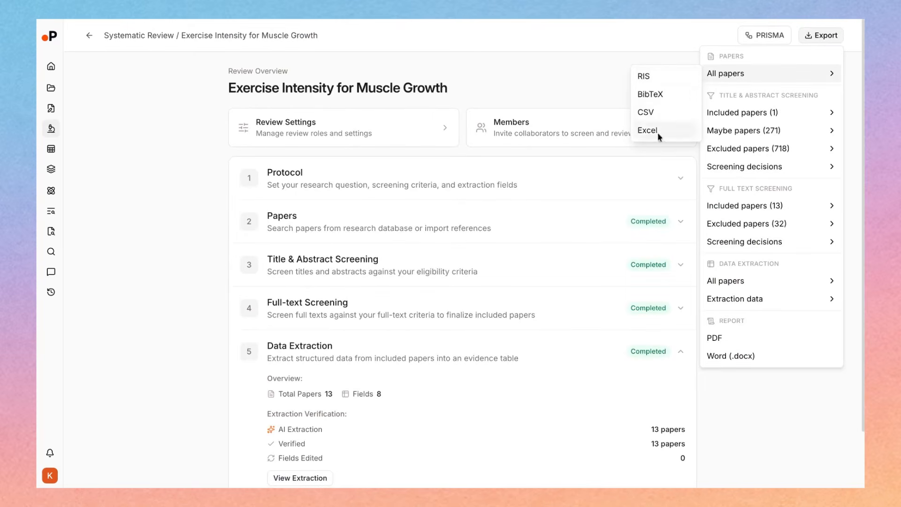
{"action": "double_click", "coordinate": [734, 98]}
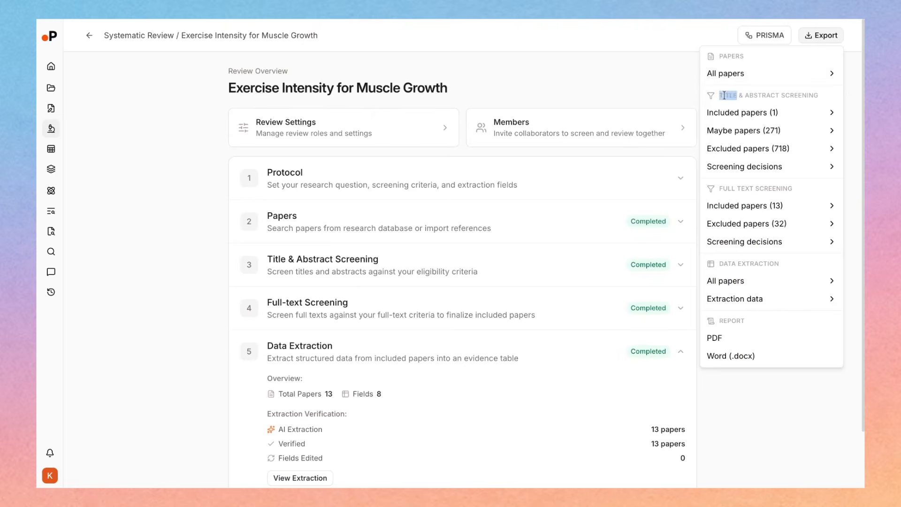
{"action": "mouse_move", "coordinate": [747, 118]}
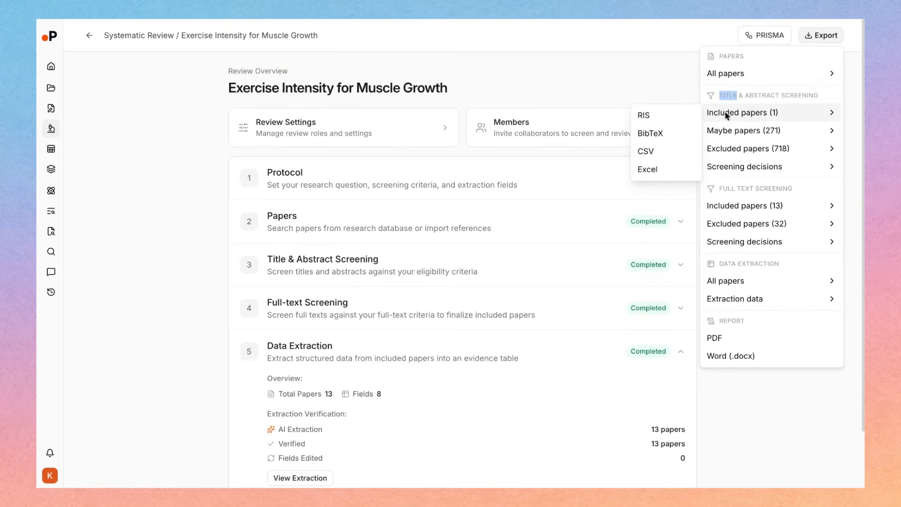
{"action": "left_click", "coordinate": [720, 94]}
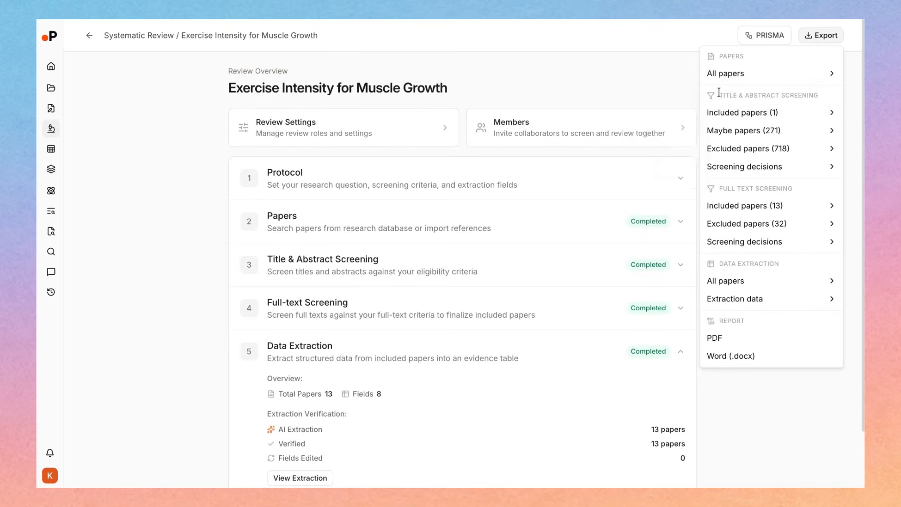
{"action": "mouse_move", "coordinate": [724, 131]}
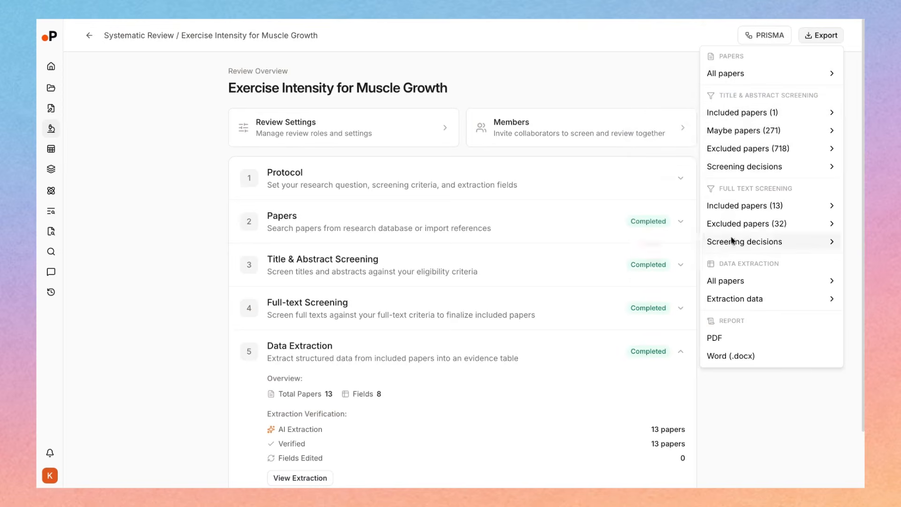
{"action": "mouse_move", "coordinate": [739, 305]}
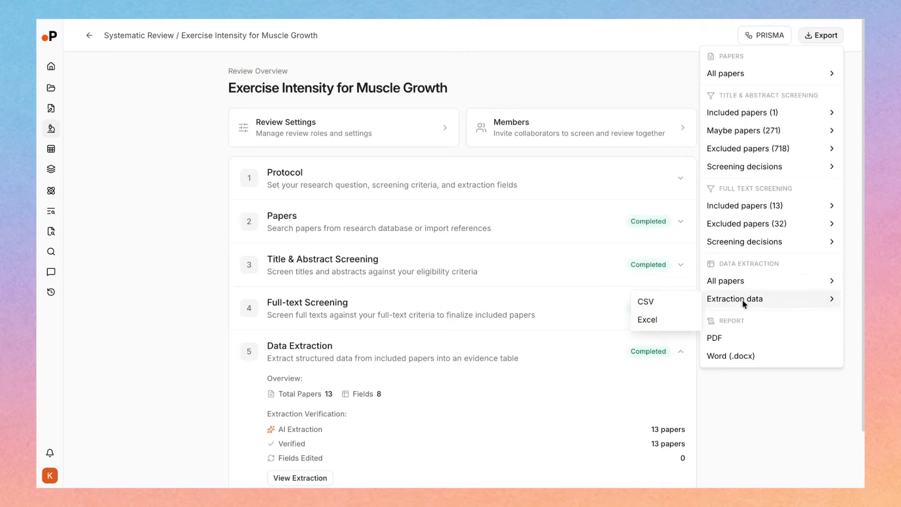
{"action": "left_click", "coordinate": [728, 387]}
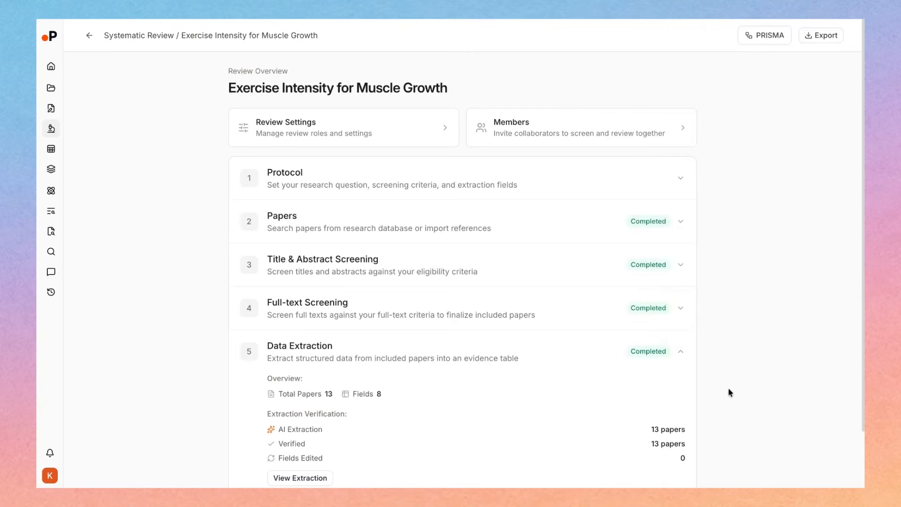
{"action": "scroll", "coordinate": [665, 175], "scroll_direction": "down", "scroll_amount": 2}
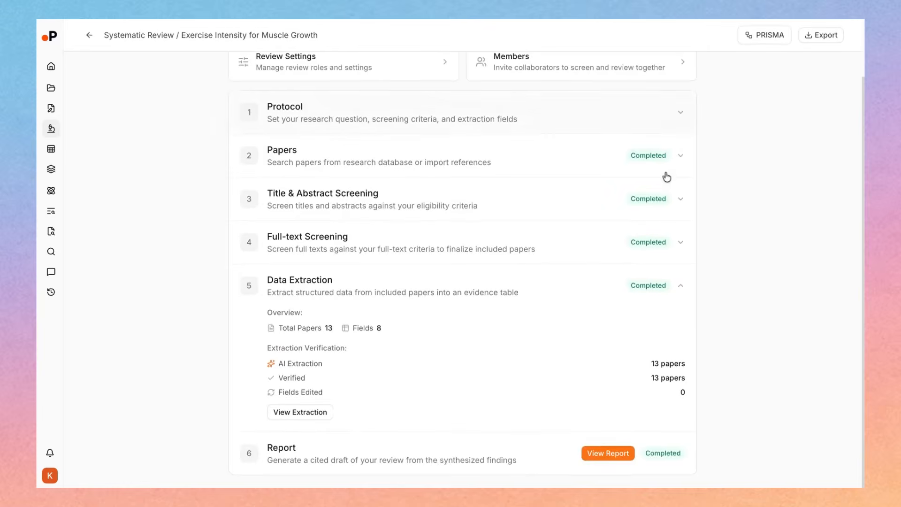